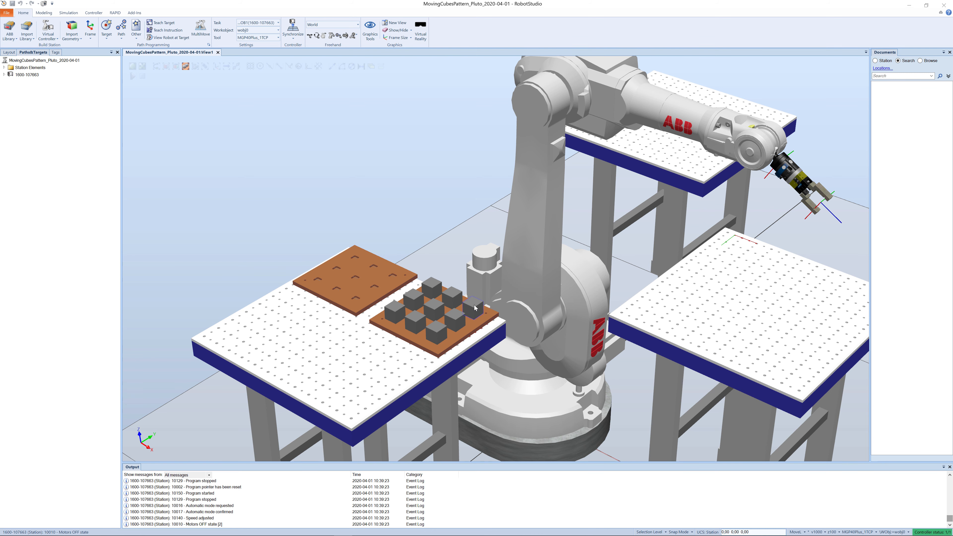
scroll(484, 305, up, 5)
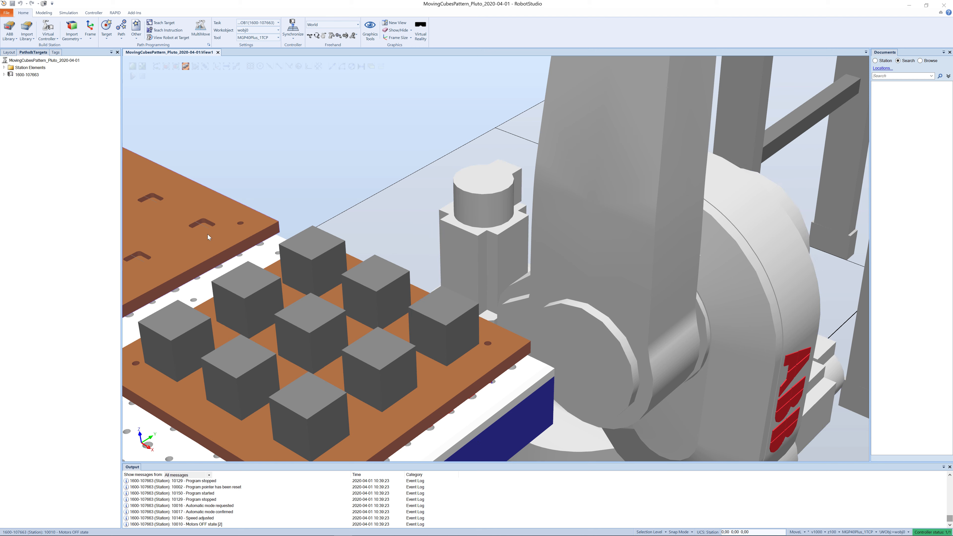
ctrl+shift+drag(252, 250, 271, 257)
scroll(272, 252, down, 5)
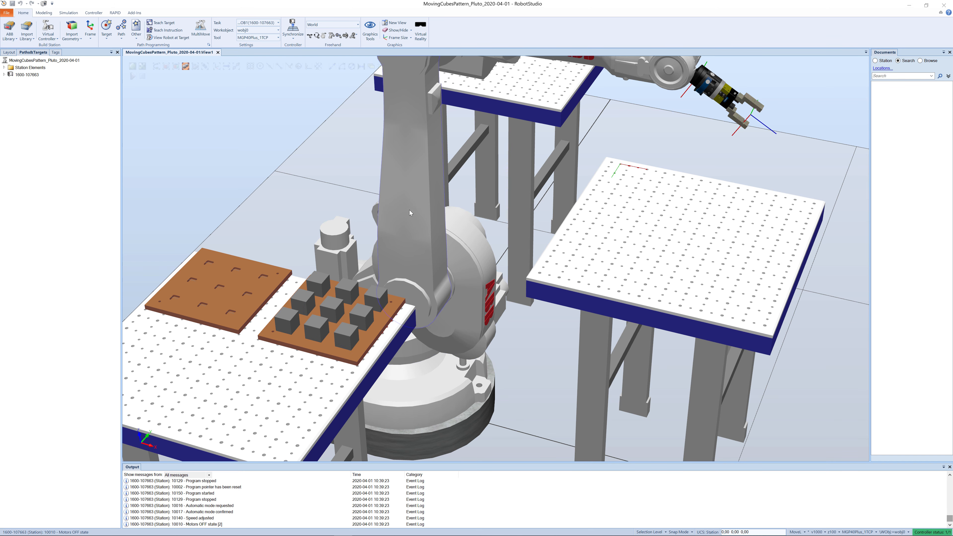
ctrl+shift+drag(468, 225, 455, 225)
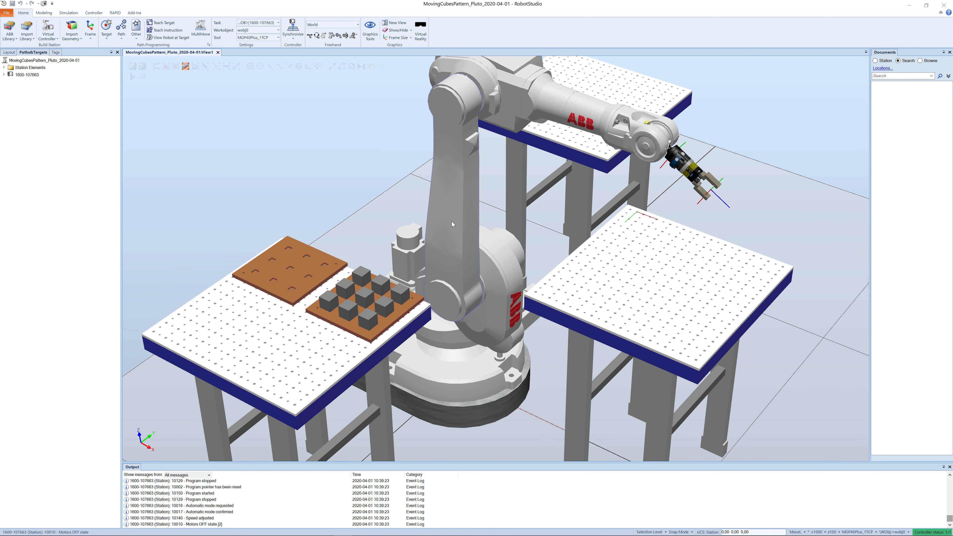
Make Wobj_R_Table the active workobject and set the default zone for move instructions to fine.
click(278, 30)
click(261, 51)
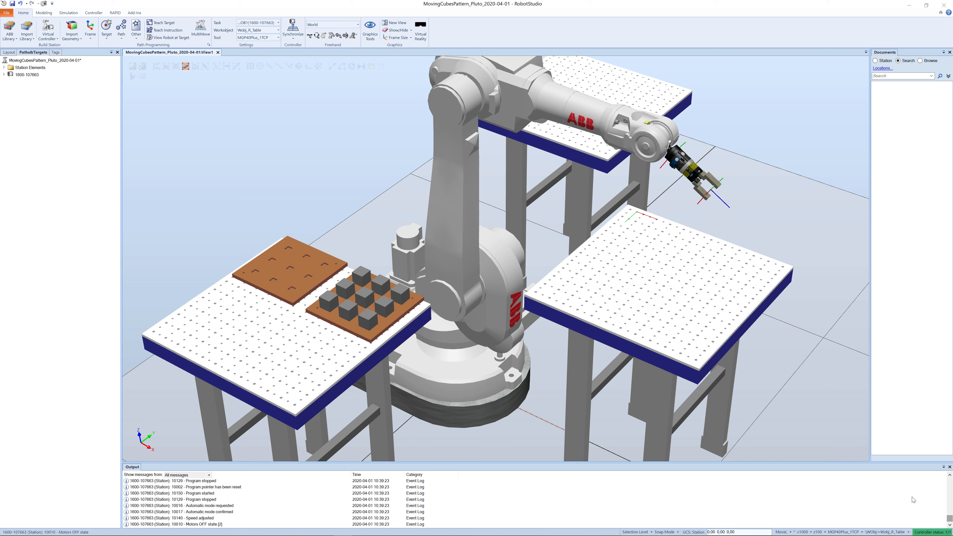
mouse_move(784, 533)
click(825, 532)
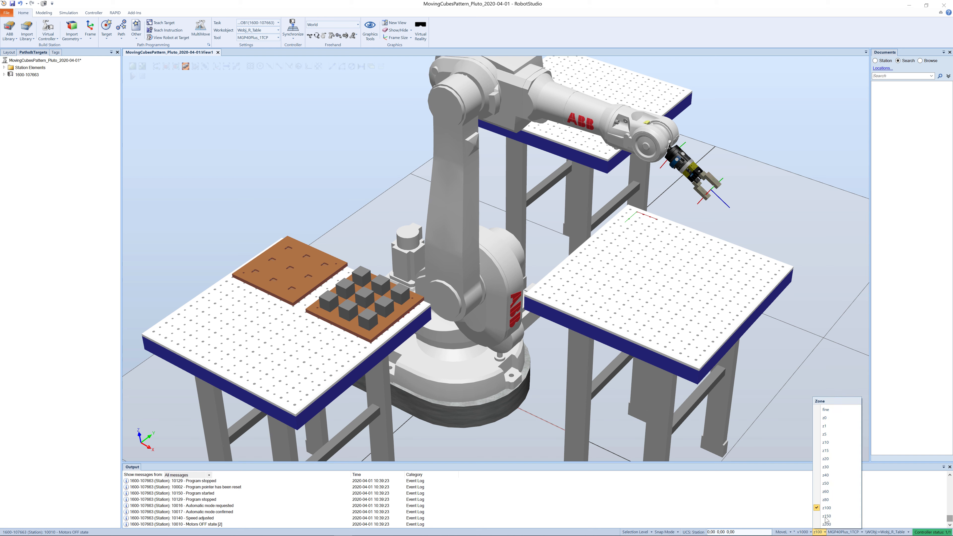
click(825, 409)
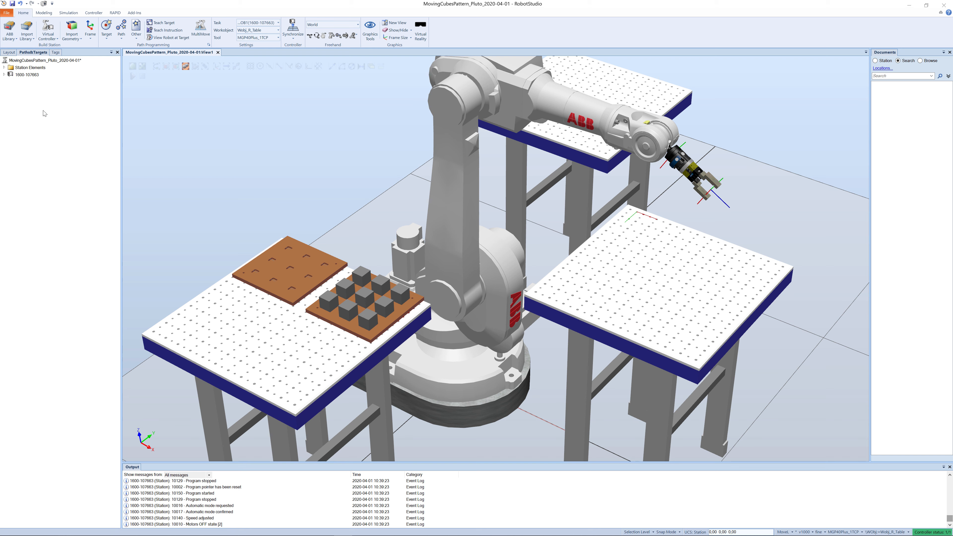
Rename the component Cube as Cube_1 and the component Cube_40x40x40 as Cube_9.
click(11, 52)
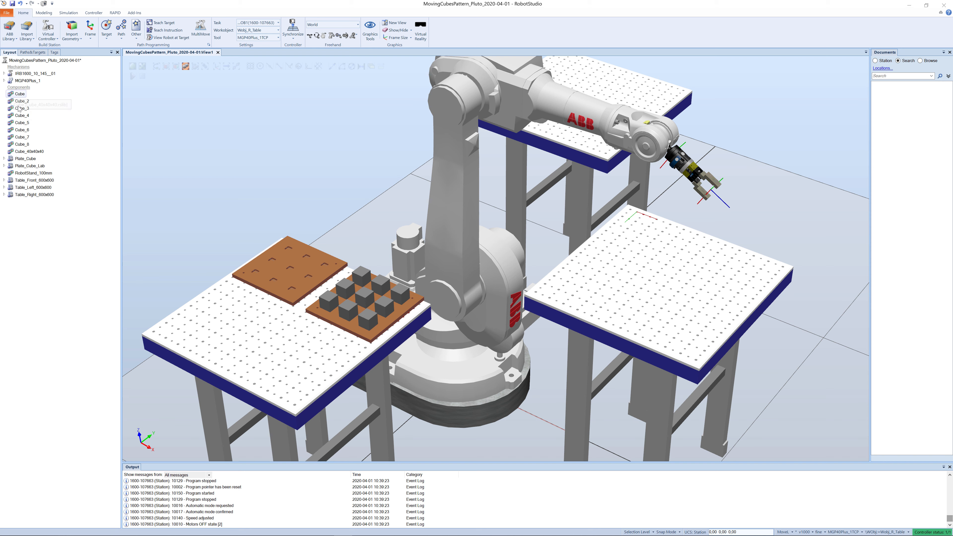
click(20, 93)
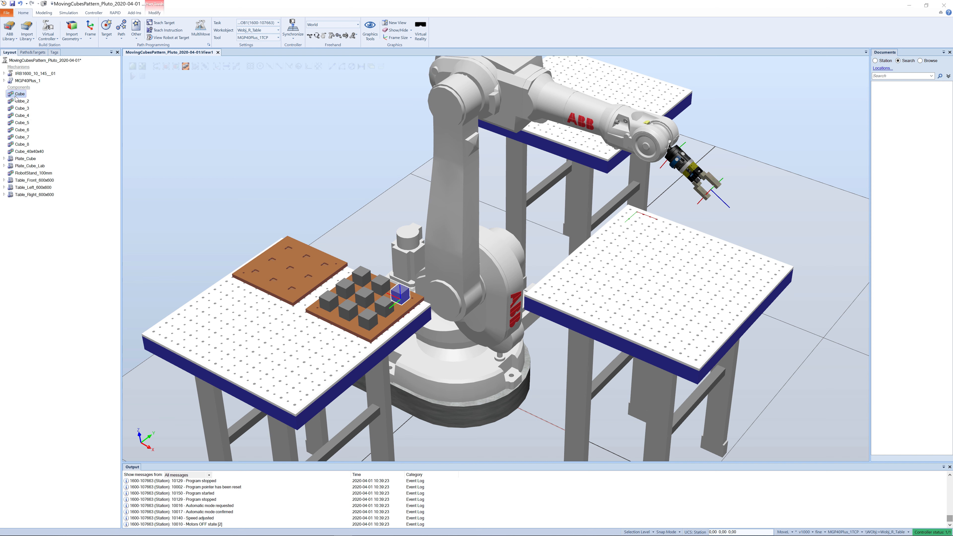
click(363, 278)
click(394, 292)
click(22, 152)
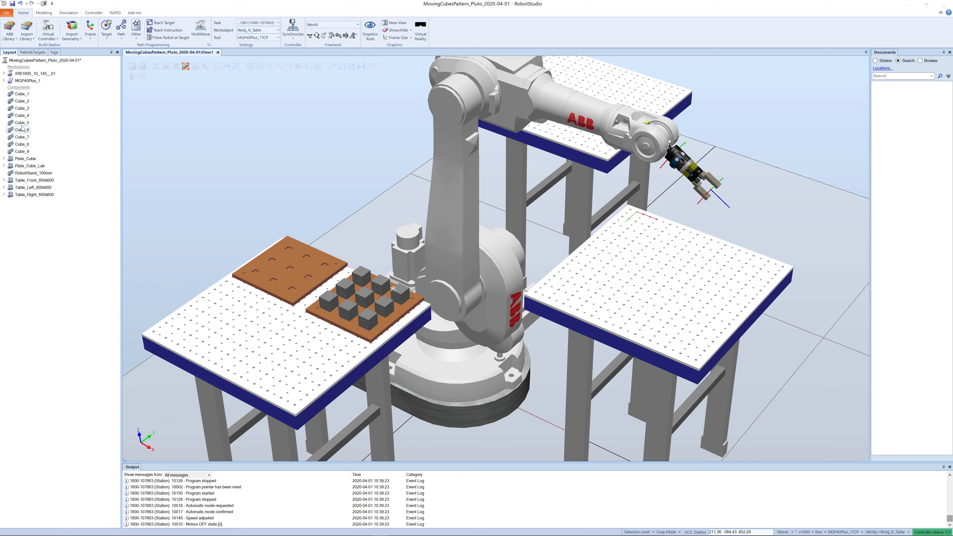
Select the components Cube_1 through Cube_9 one after another to examine each cube's place on the plate.
click(16, 96)
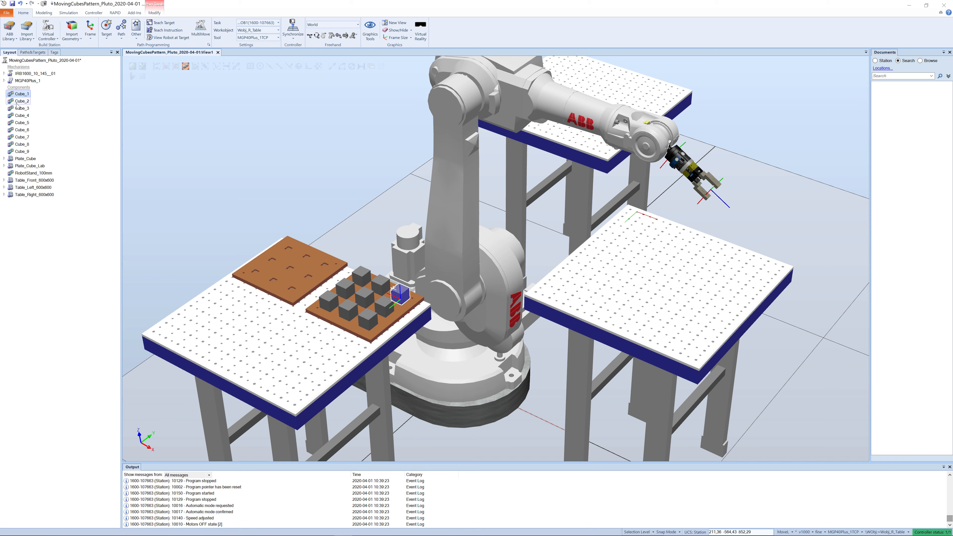
click(18, 101)
click(20, 109)
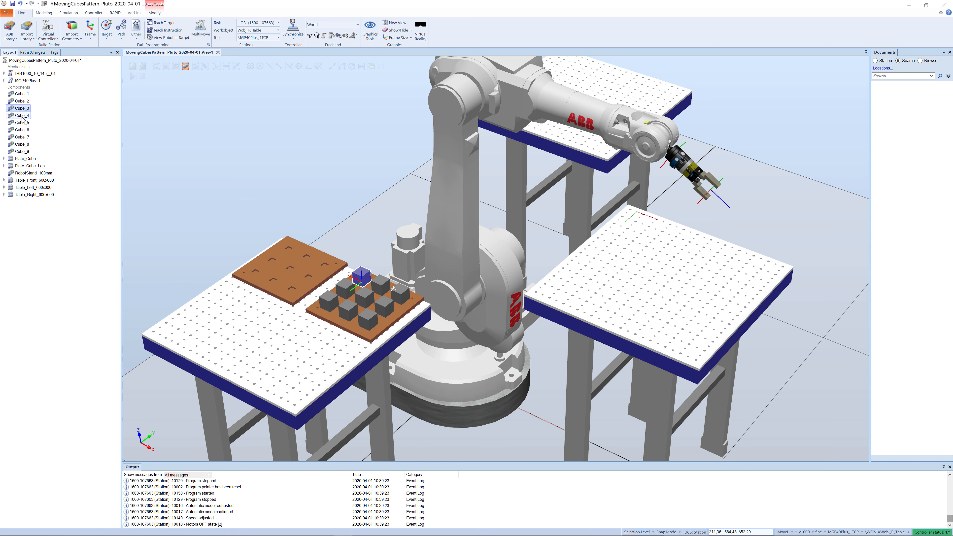
click(22, 117)
click(22, 124)
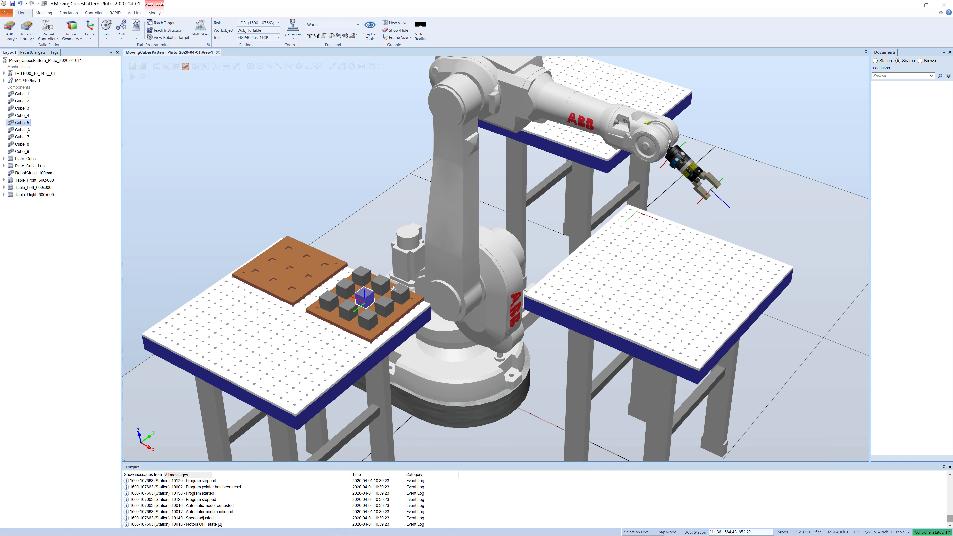
click(22, 131)
click(23, 138)
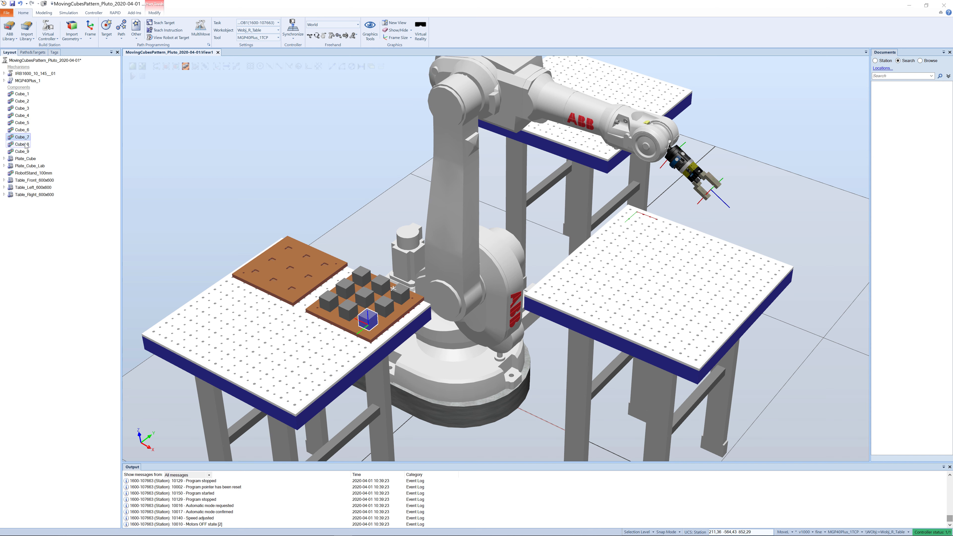
click(22, 145)
click(23, 152)
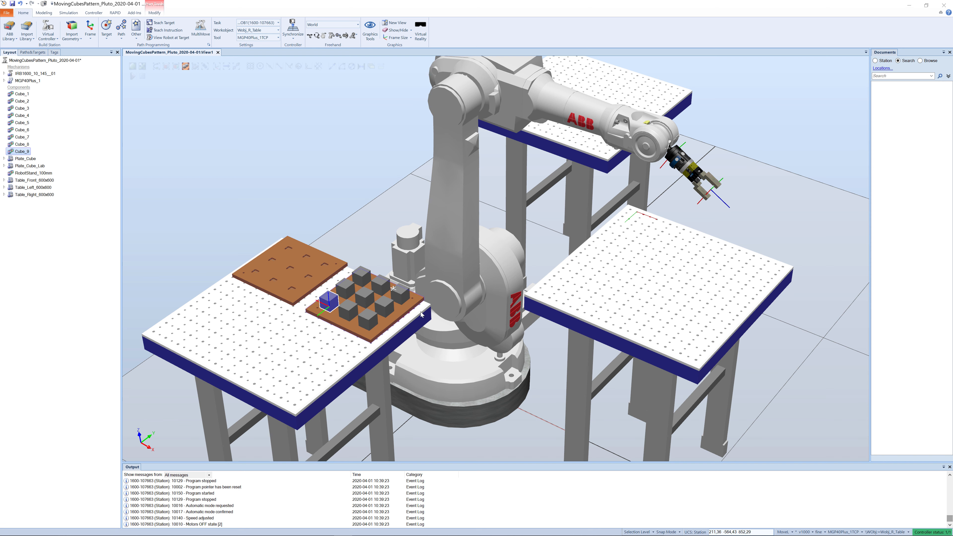
click(404, 299)
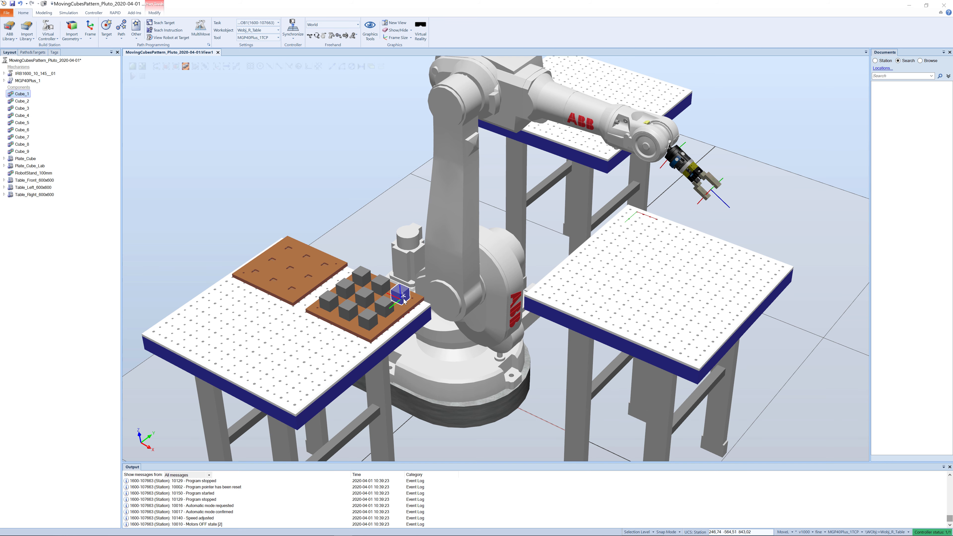
Rotate the gripper about its tool center point with Jog Reorient.
scroll(484, 259, down, 5)
ctrl+shift+drag(487, 255, 393, 228)
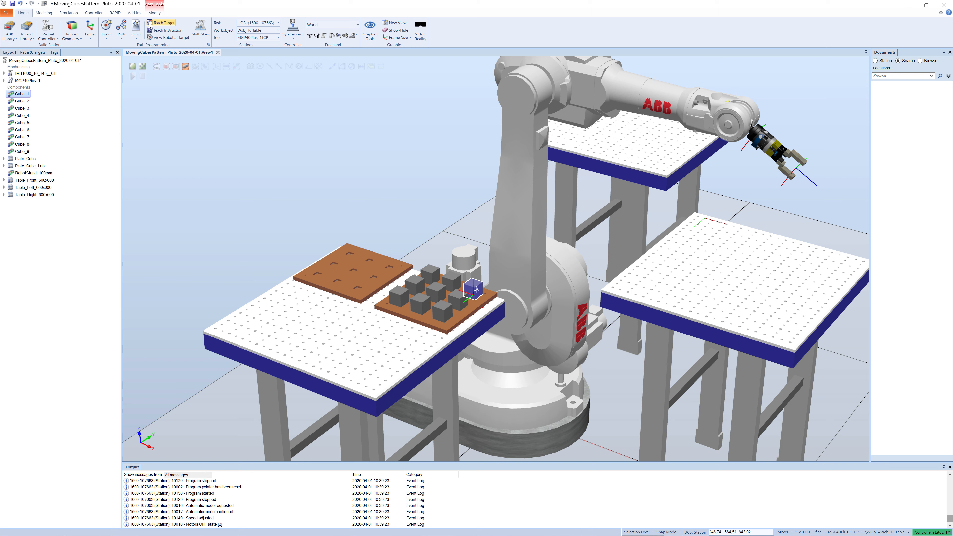
click(27, 54)
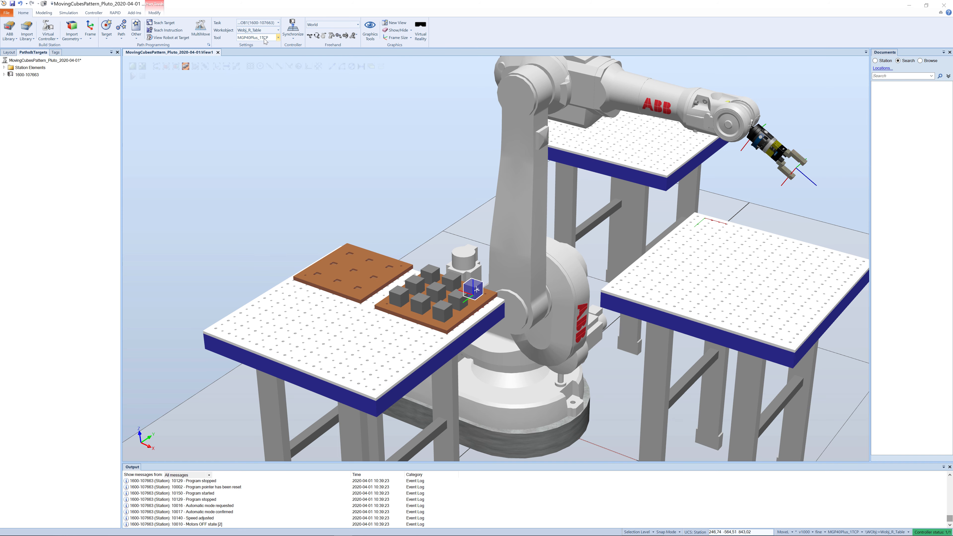
ctrl+shift+drag(763, 186, 582, 164)
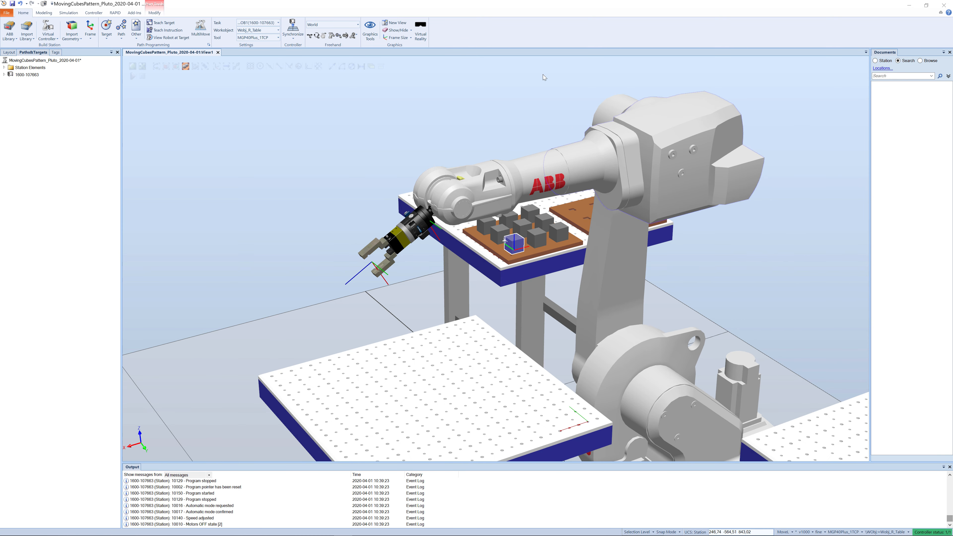
click(346, 35)
click(393, 260)
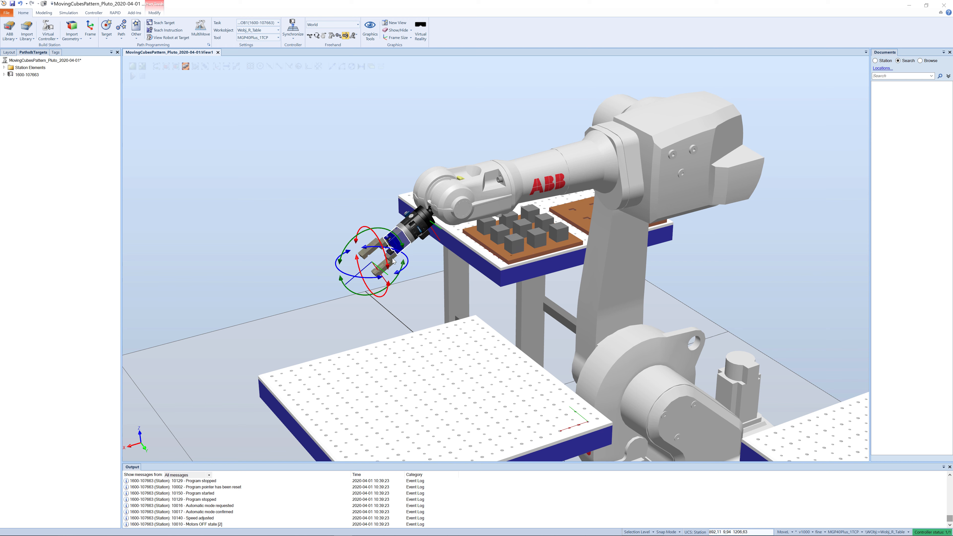
mouse_move(399, 283)
mouse_down()
mouse_move(394, 302)
mouse_move(359, 304)
mouse_move(390, 293)
mouse_move(393, 276)
mouse_up()
drag(385, 280, 401, 270)
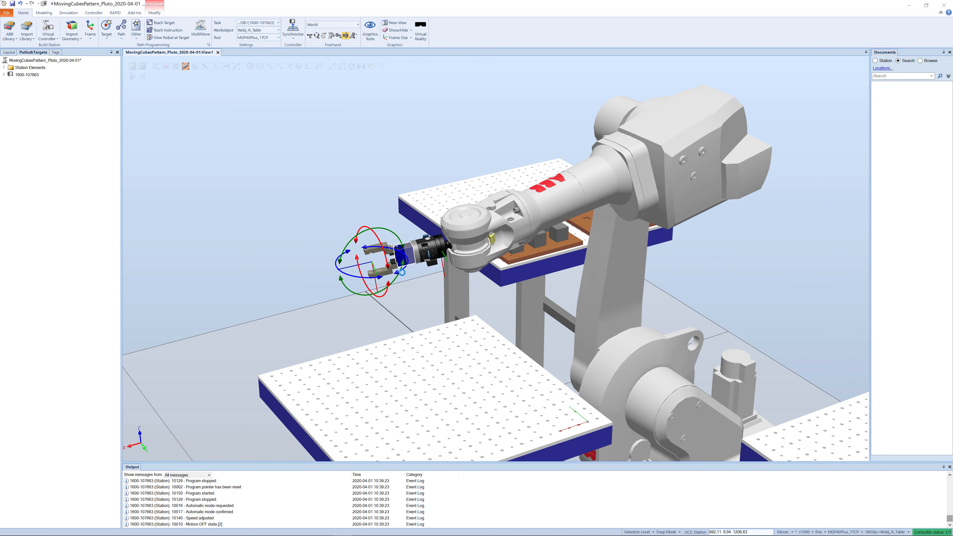
Move the robot IRB1600_10_145__01 to its HomePosition pose and end Jog Reorient.
click(9, 52)
right_click(16, 74)
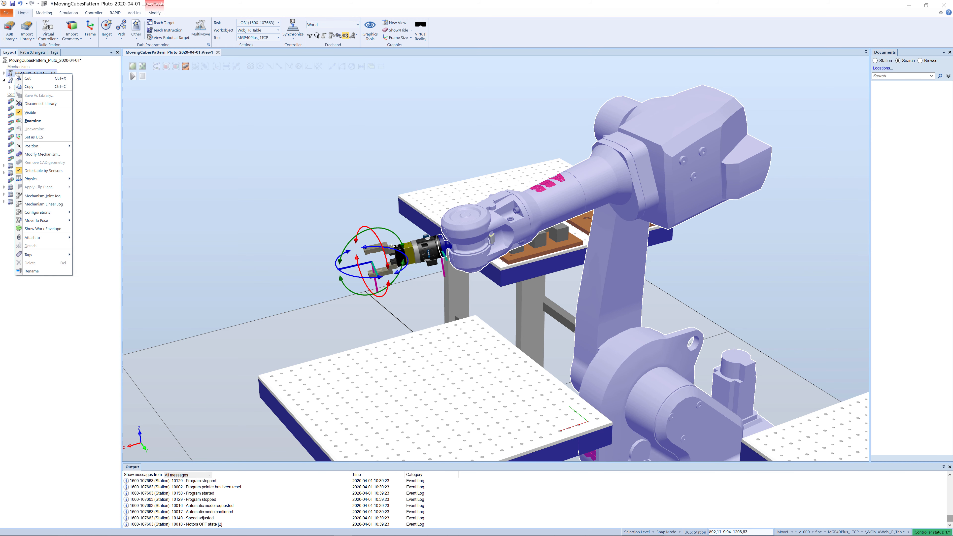
mouse_move(56, 223)
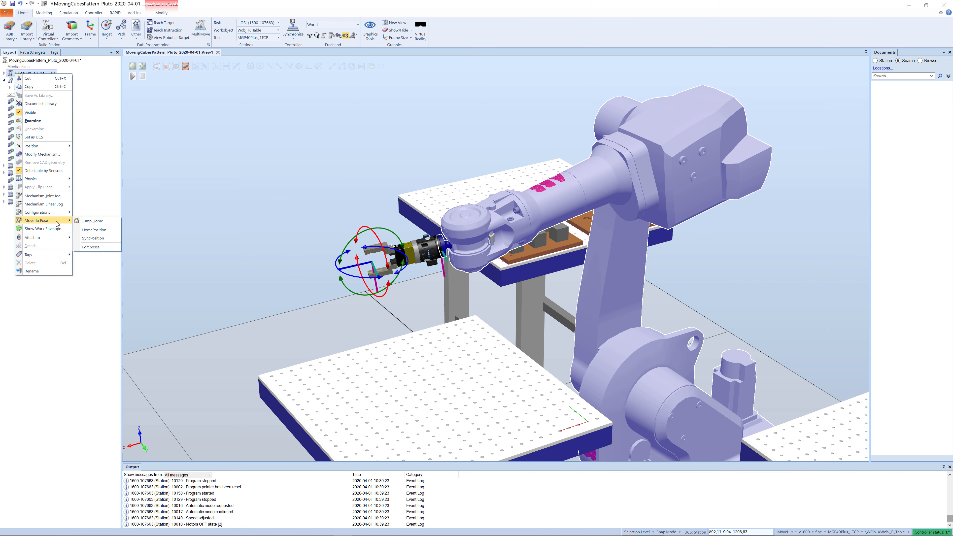
click(90, 228)
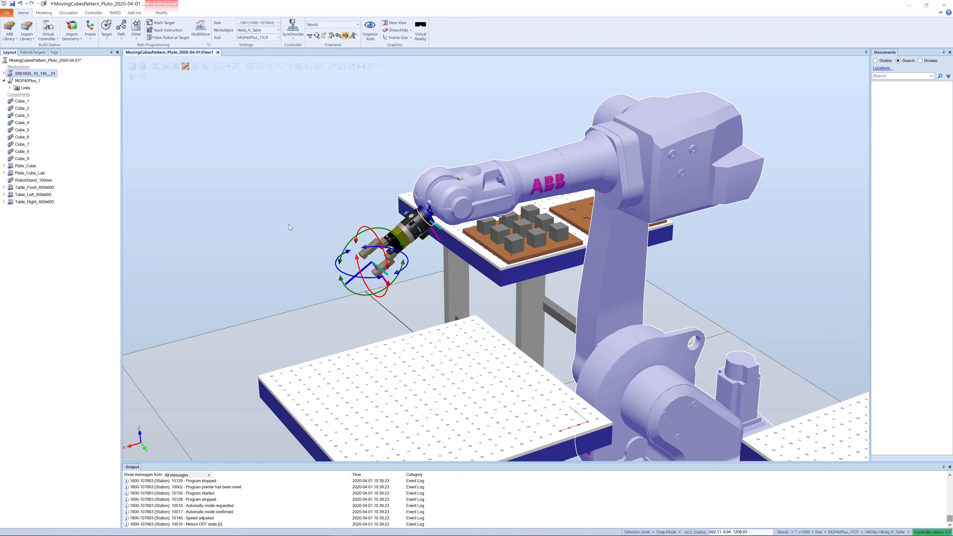
click(346, 36)
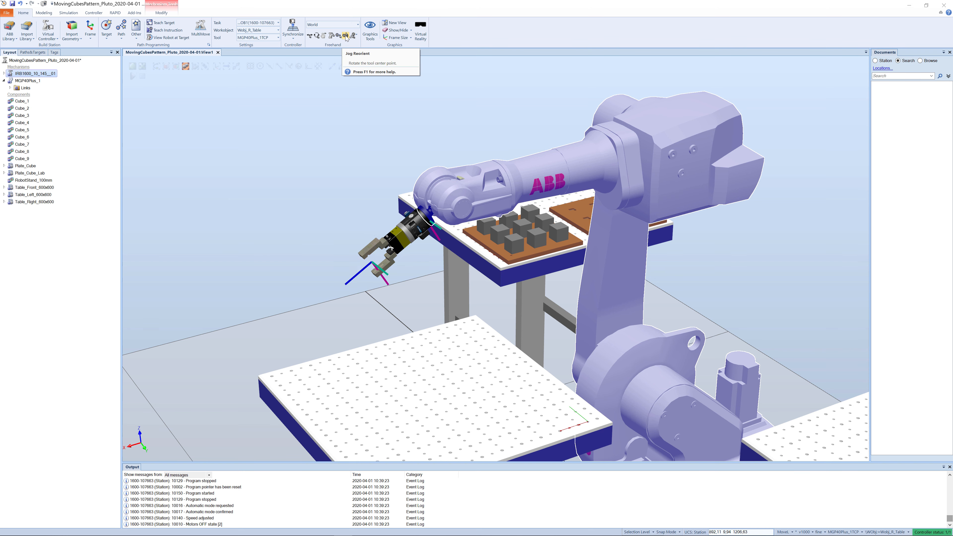
Teach a target at the robot's home position and expand T_ROB1 down to the targets of Wobj_R_Table.
ctrl+shift+drag(345, 137, 461, 109)
click(270, 133)
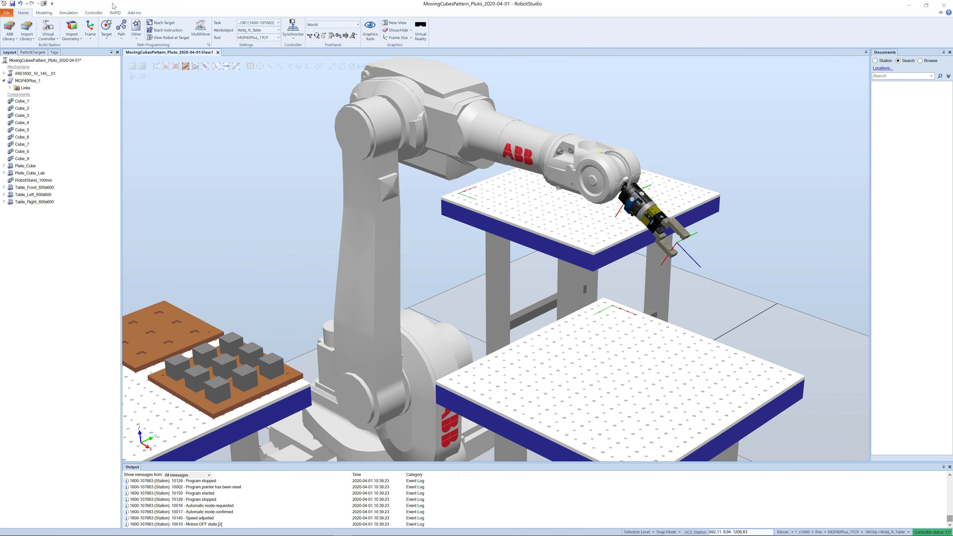
click(151, 23)
click(30, 52)
click(4, 74)
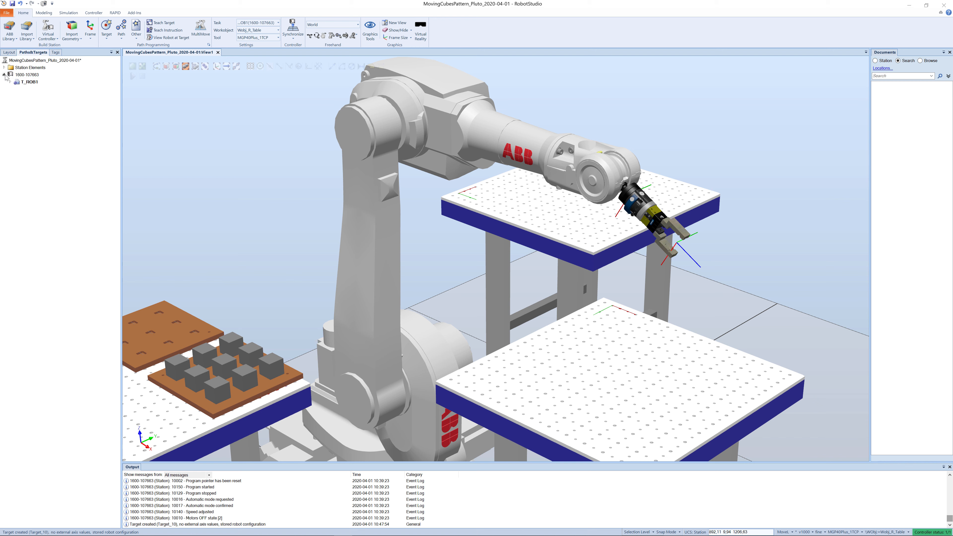
click(10, 82)
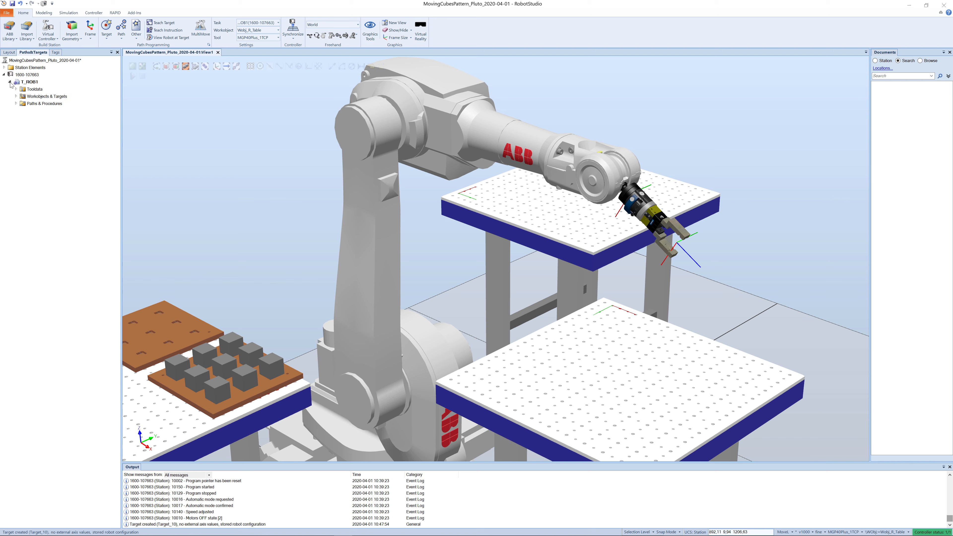
click(16, 96)
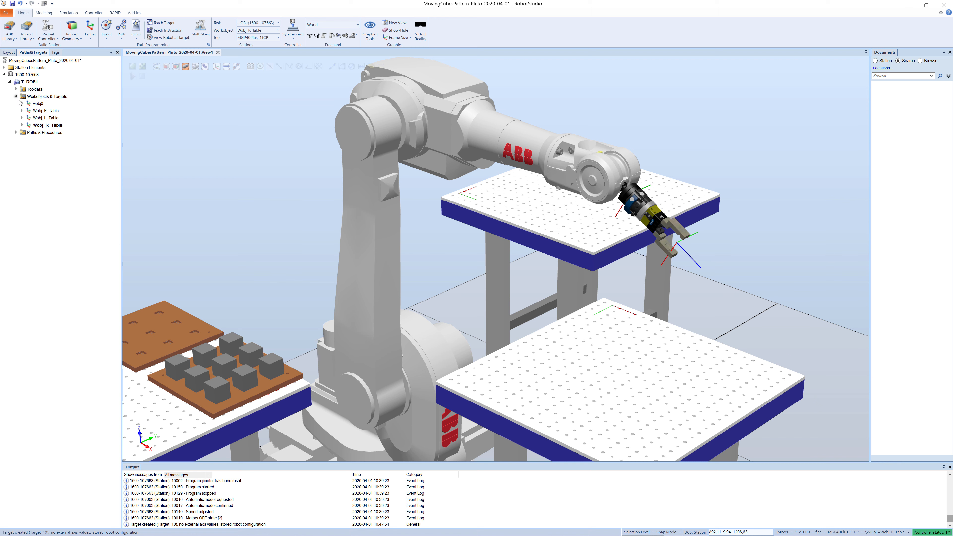
click(22, 125)
click(27, 132)
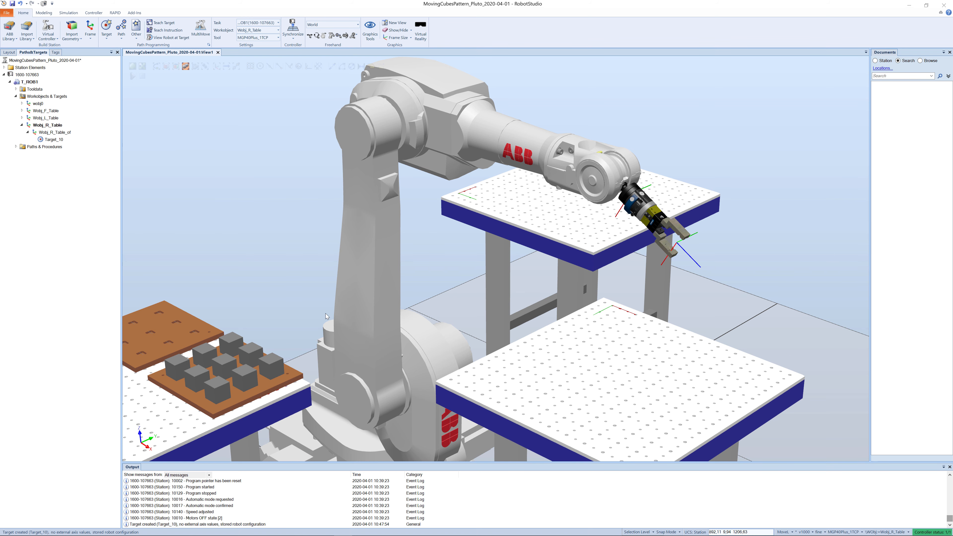
Start Mechanism Joint Jog for the IRB1600_10_145__01 robot and set joint 5 to 90 degrees.
ctrl+shift+drag(329, 313, 341, 295)
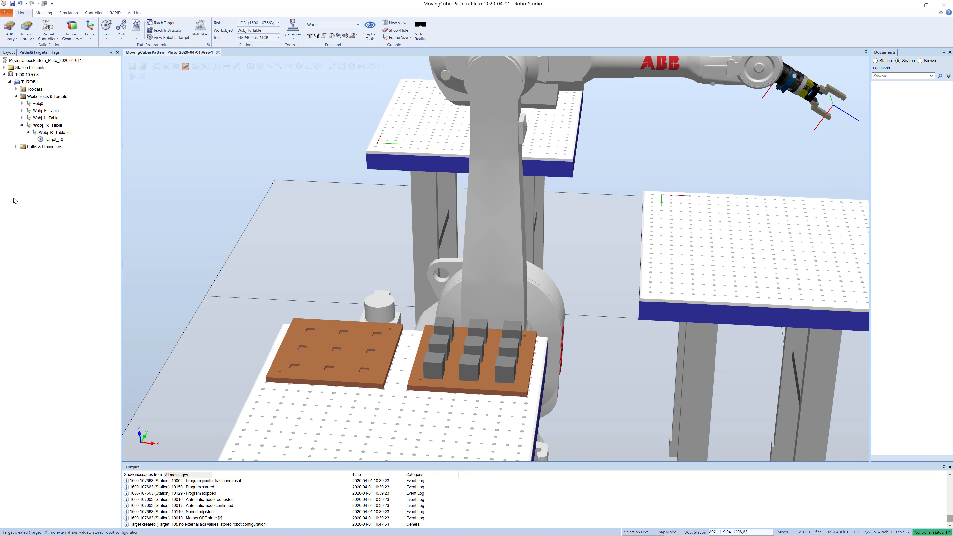
click(10, 53)
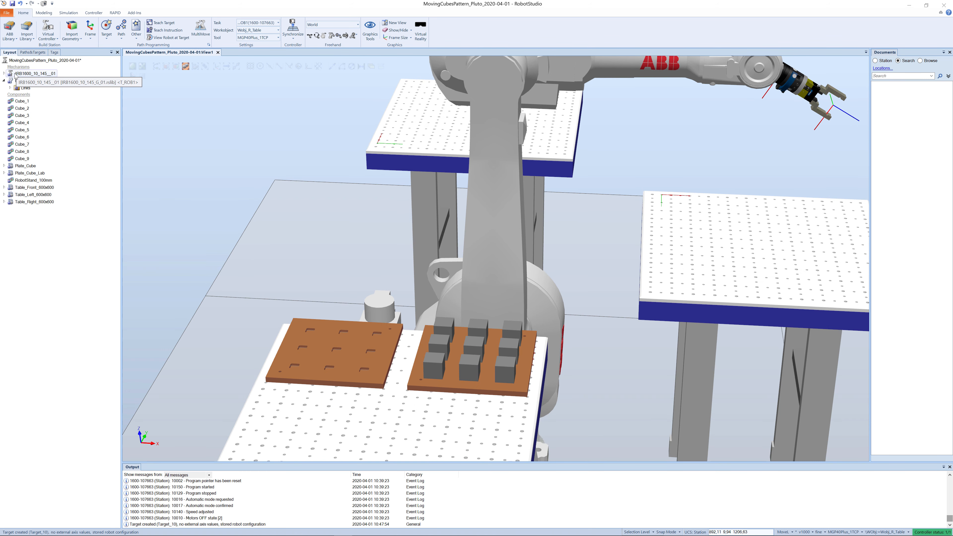
click(15, 74)
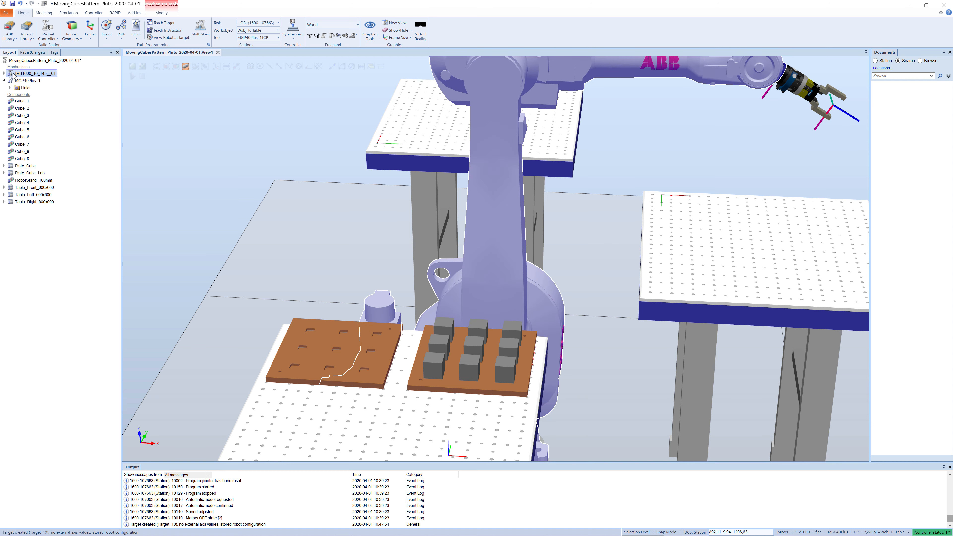
right_click(13, 74)
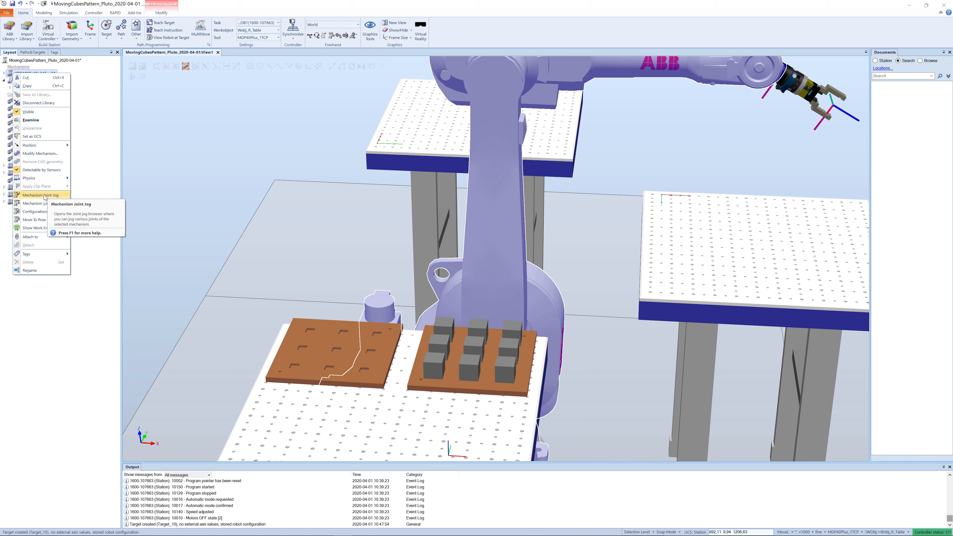
click(40, 196)
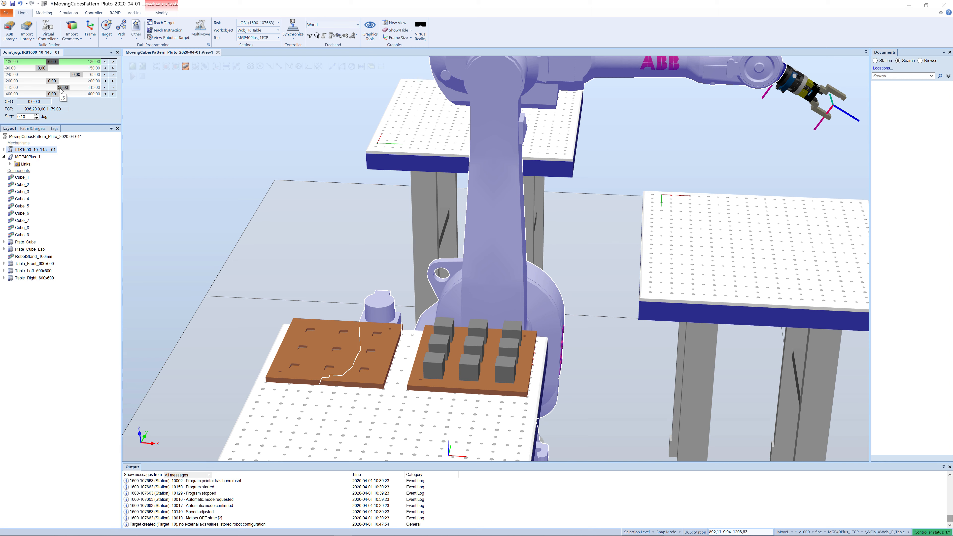
drag(61, 90, 75, 90)
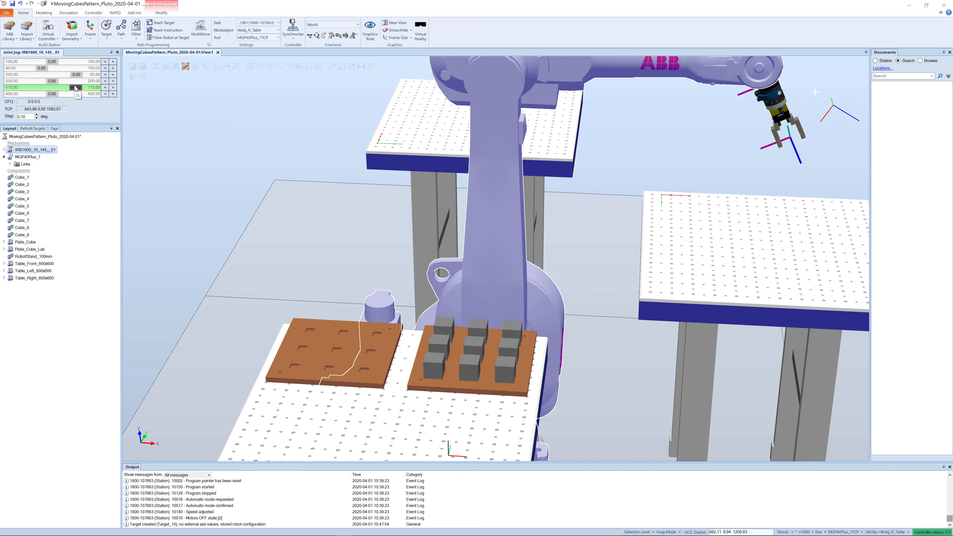
click(75, 88)
text(90)
key(Return)
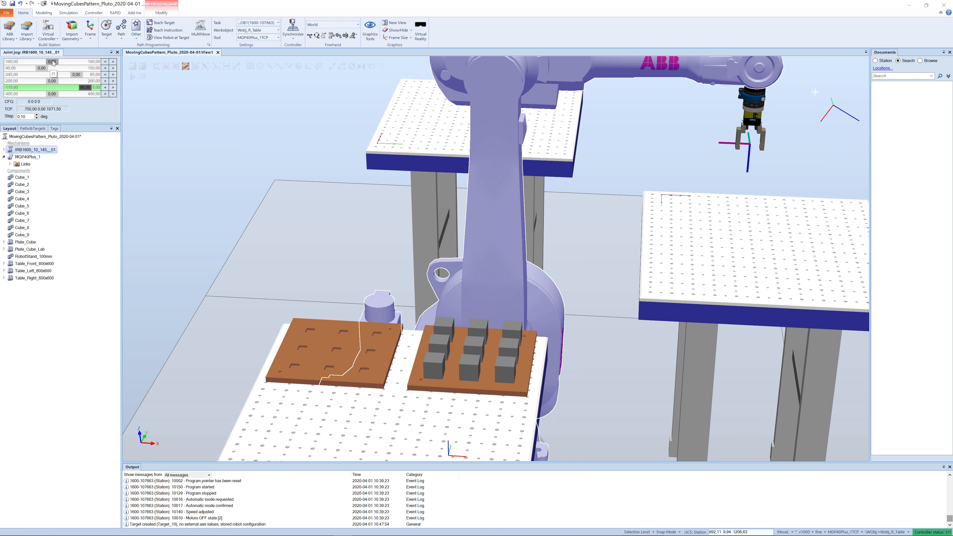
Set joint 1 of the robot to -90 degrees to swing the gripper over the table with the cubes.
drag(53, 63, 39, 63)
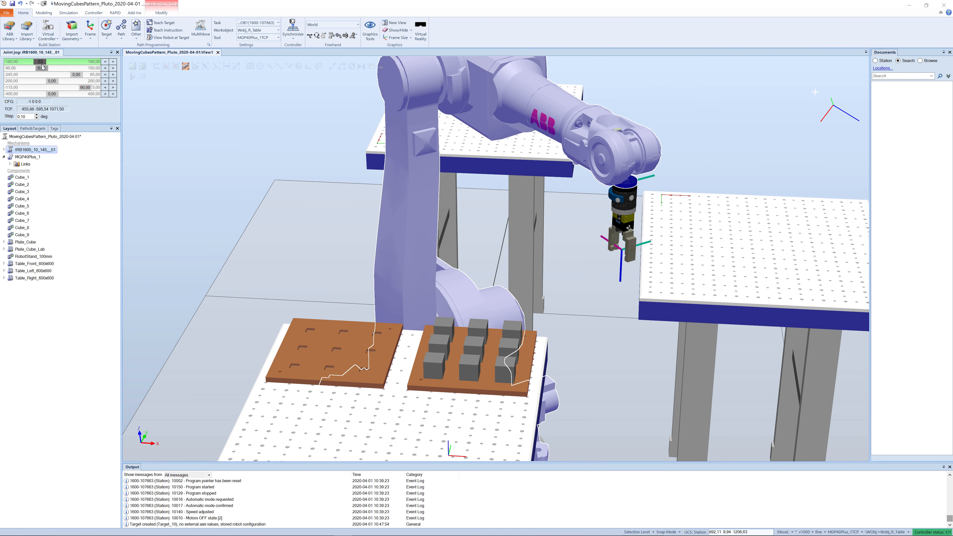
double_click(45, 61)
text(-90)
key(Return)
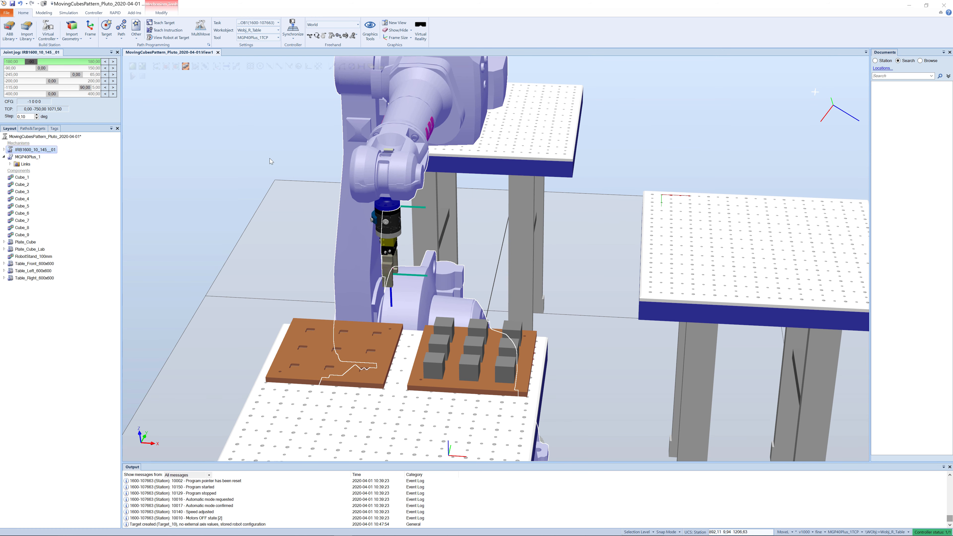
Set joint 6 of the robot to 135 degrees and end Joint Jog.
ctrl+shift+drag(207, 148, 173, 143)
scroll(189, 143, up, 3)
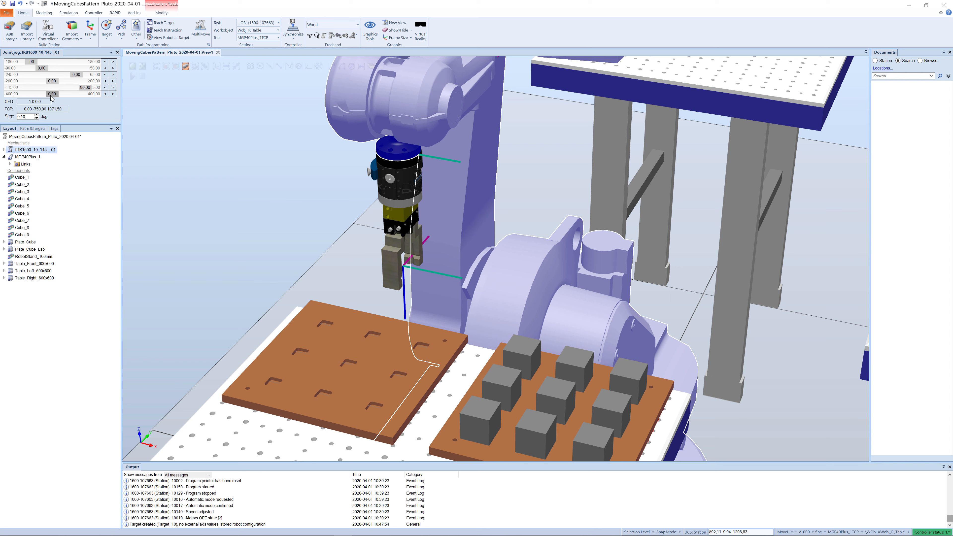
scroll(418, 204, down, 5)
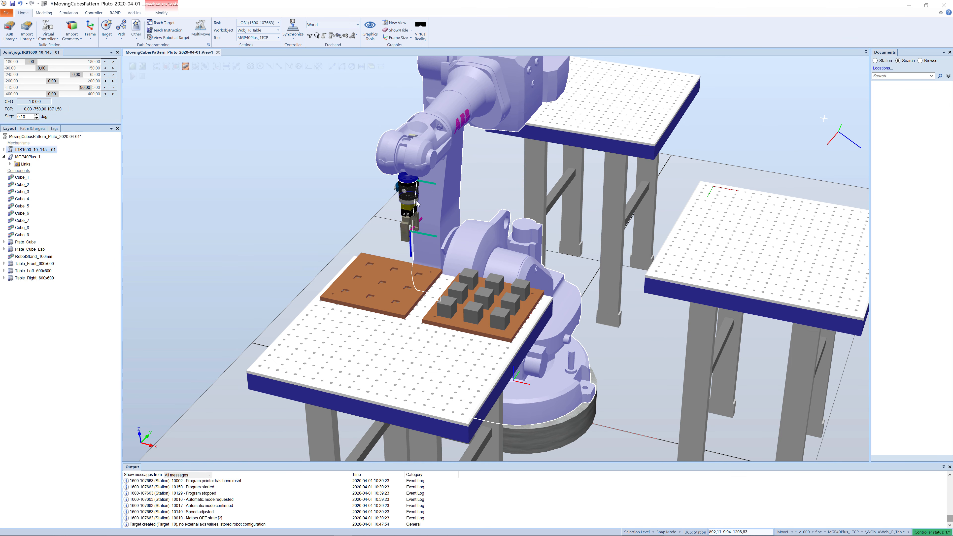
scroll(418, 204, up, 1)
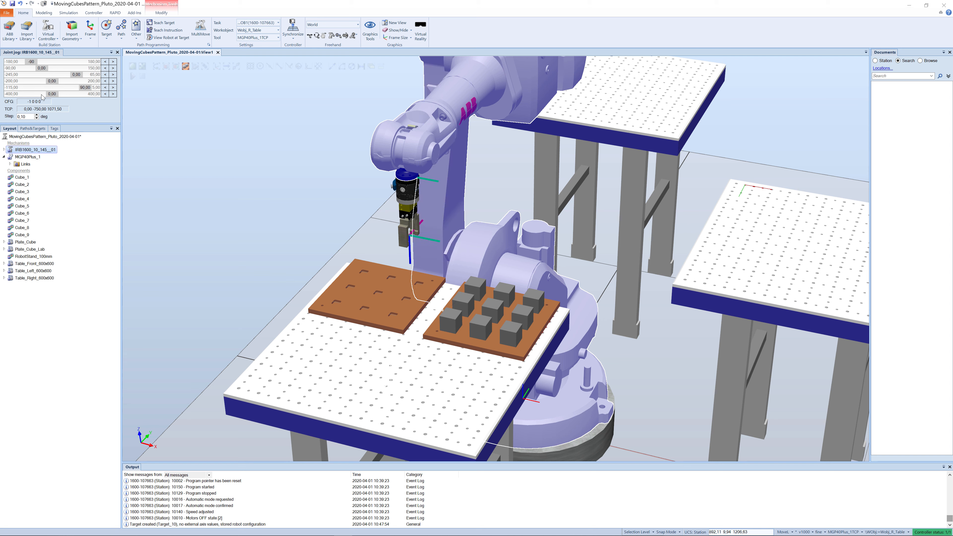
drag(52, 94, 67, 98)
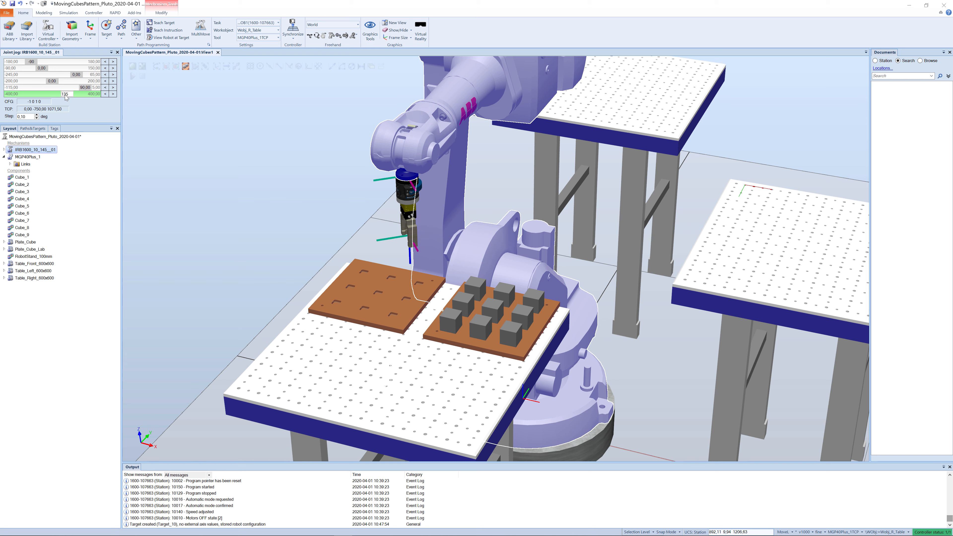
key(Return)
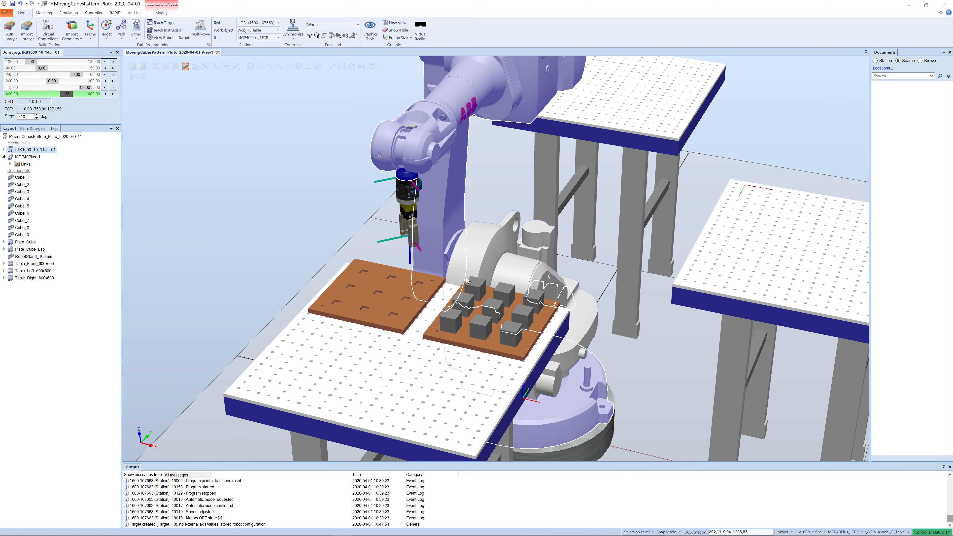
ctrl+shift+drag(466, 277, 461, 273)
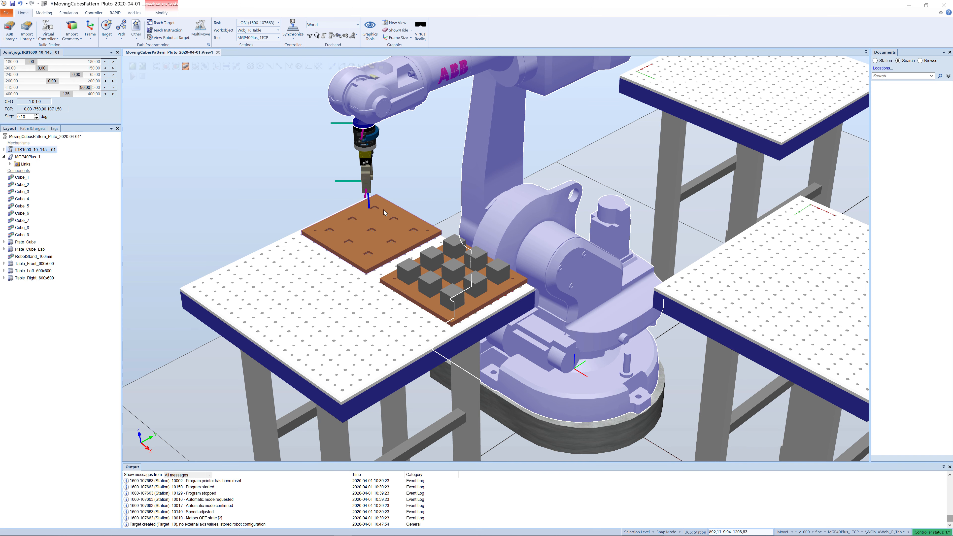
ctrl+shift+drag(474, 222, 483, 231)
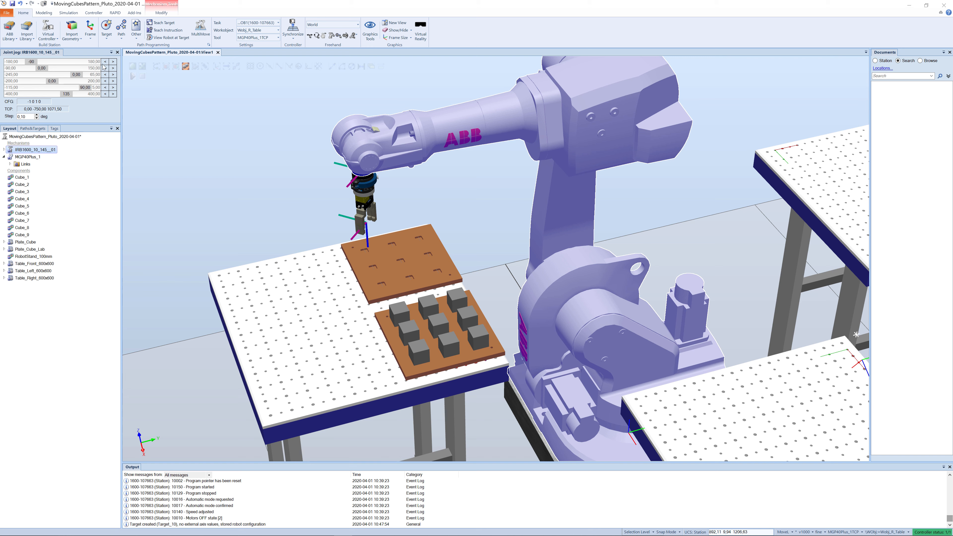
click(118, 52)
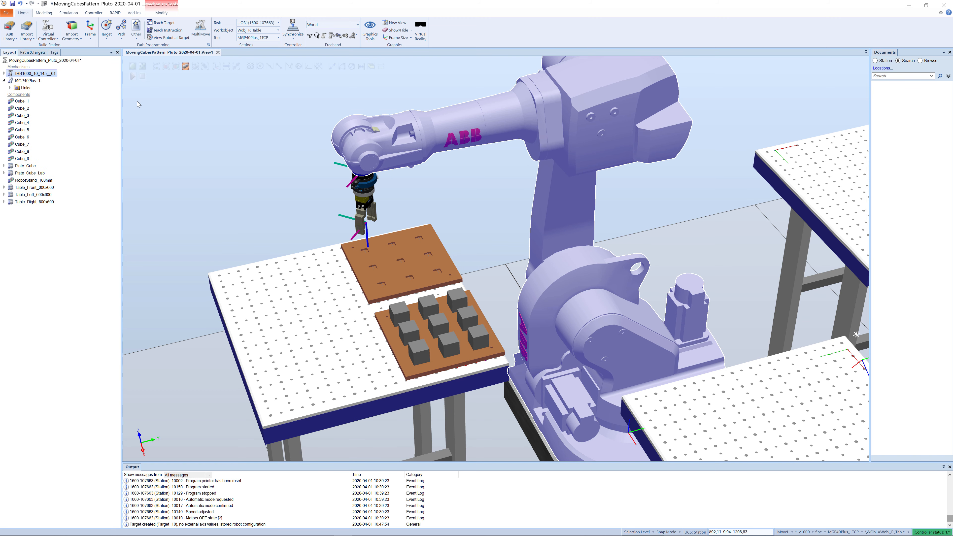
Start Mechanism Linear Jog for the IRB1600_10_145__01 robot and jog the gripper along Y to -620 mm in 10 mm steps.
mouse_move(236, 166)
ctrl+shift+mouse_down()
mouse_move(258, 166)
mouse_move(230, 170)
ctrl+shift+mouse_up()
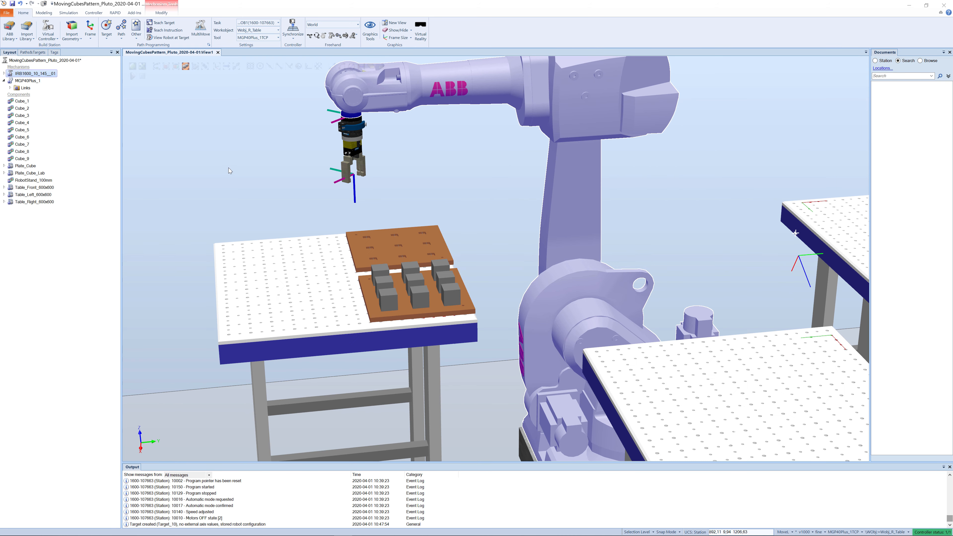
right_click(20, 74)
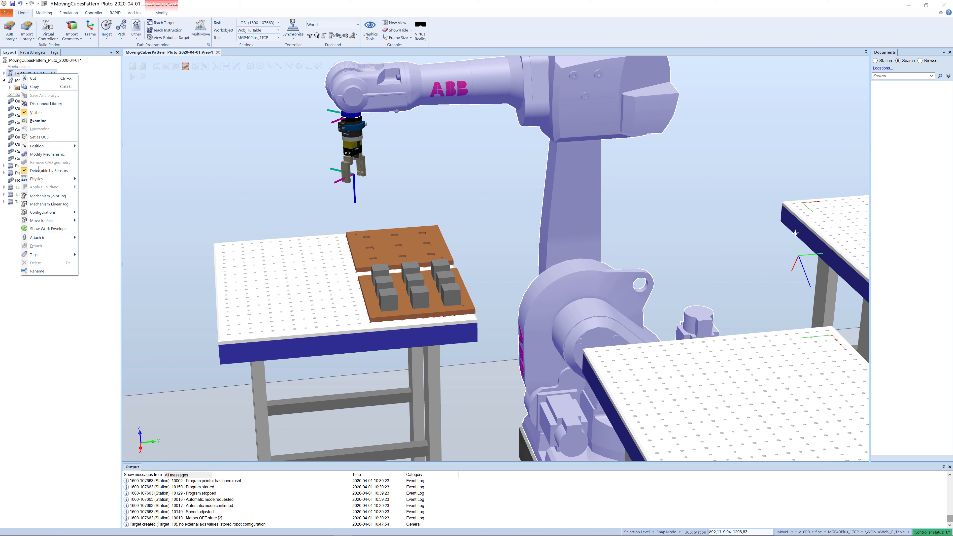
click(44, 204)
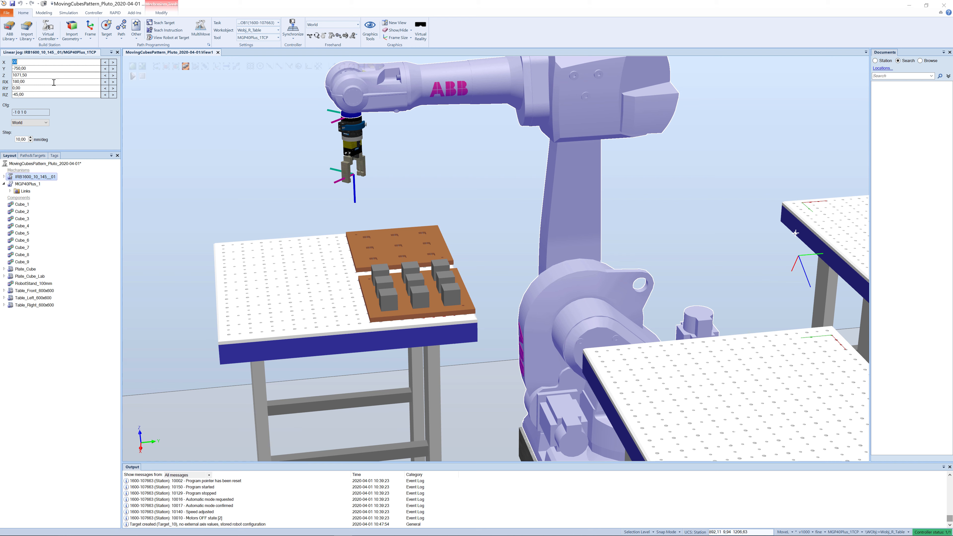
click(113, 70)
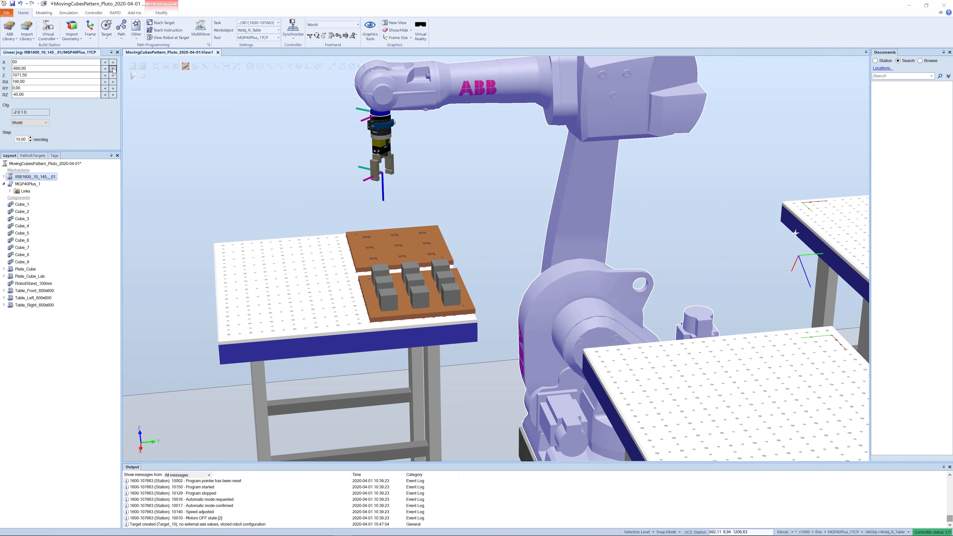
click(113, 69)
click(113, 69)
click(113, 69)
click(113, 69)
click(113, 68)
click(113, 69)
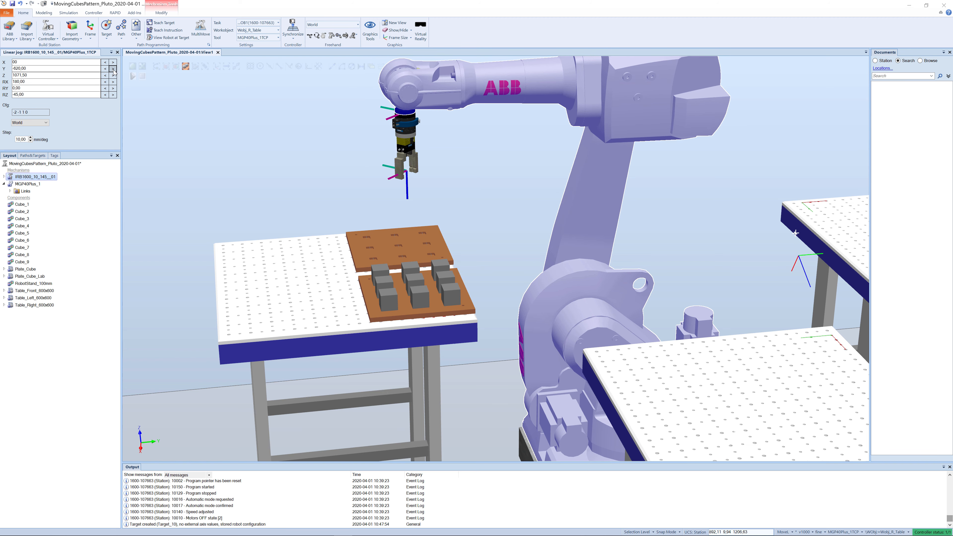
Jog the gripper along X to 140 mm, towards the plate holding the cubes.
ctrl+shift+drag(305, 172, 351, 180)
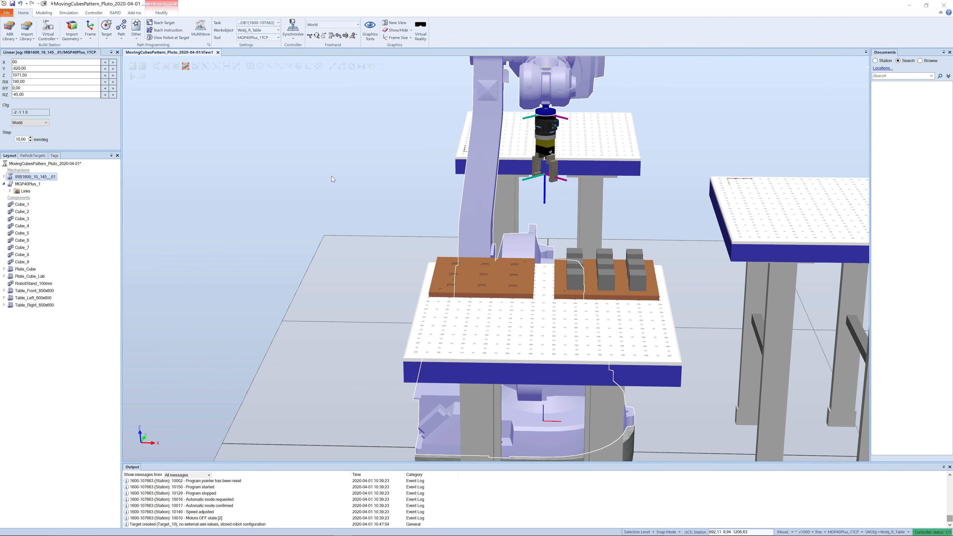
click(113, 62)
click(113, 62)
click(113, 62)
click(113, 62)
click(113, 62)
click(113, 62)
click(113, 62)
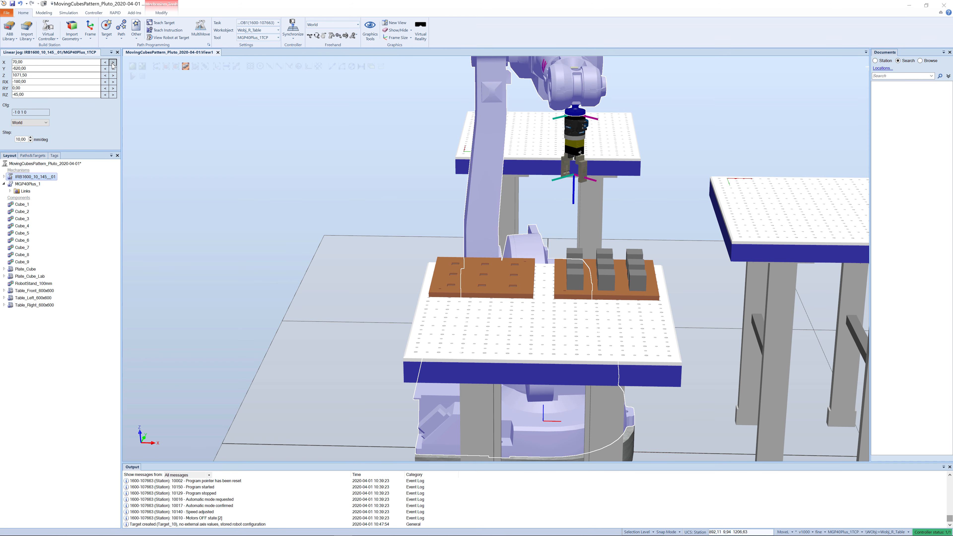
click(113, 62)
click(113, 62)
click(113, 62)
click(113, 62)
click(113, 62)
click(113, 62)
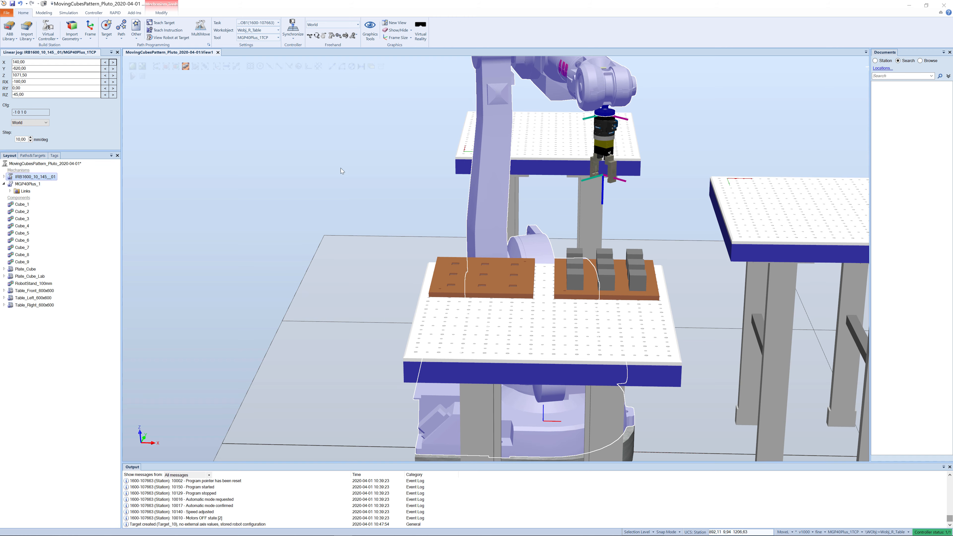
Lower the gripper to Z 991.50 mm above the cubes with Linear Jog and teach a target at that position.
mouse_move(351, 168)
ctrl+shift+mouse_down()
mouse_move(294, 173)
mouse_move(289, 165)
mouse_move(355, 166)
mouse_move(338, 176)
ctrl+shift+mouse_up()
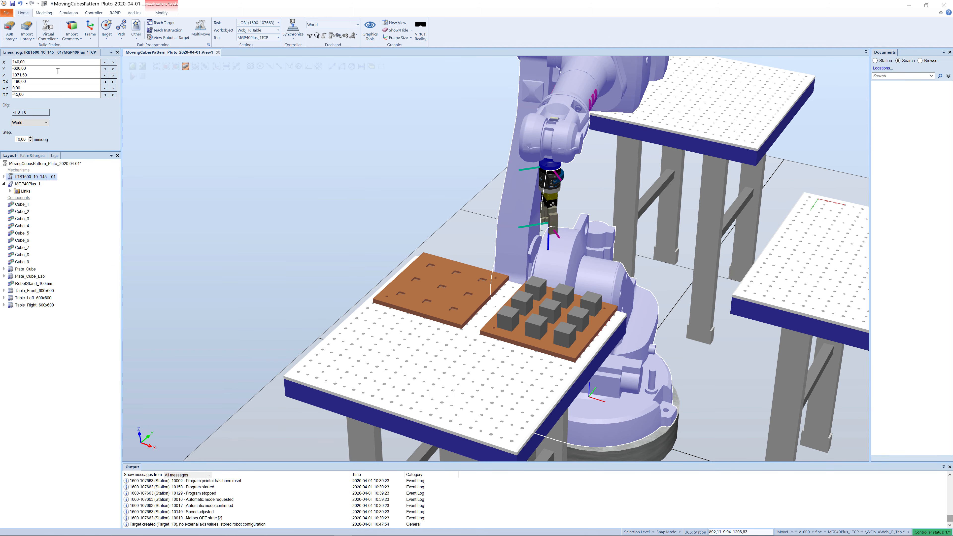
click(113, 75)
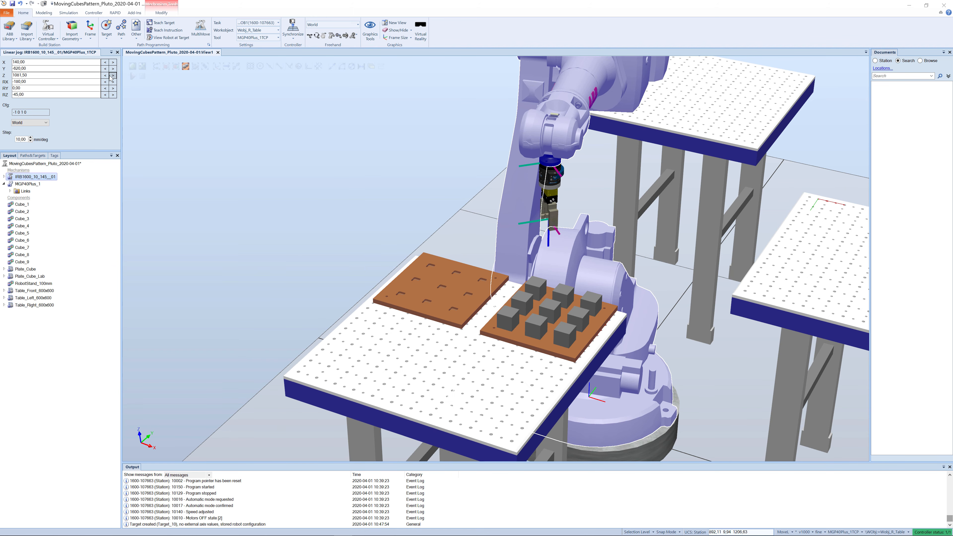
click(105, 75)
click(105, 75)
click(105, 75)
click(105, 75)
click(105, 75)
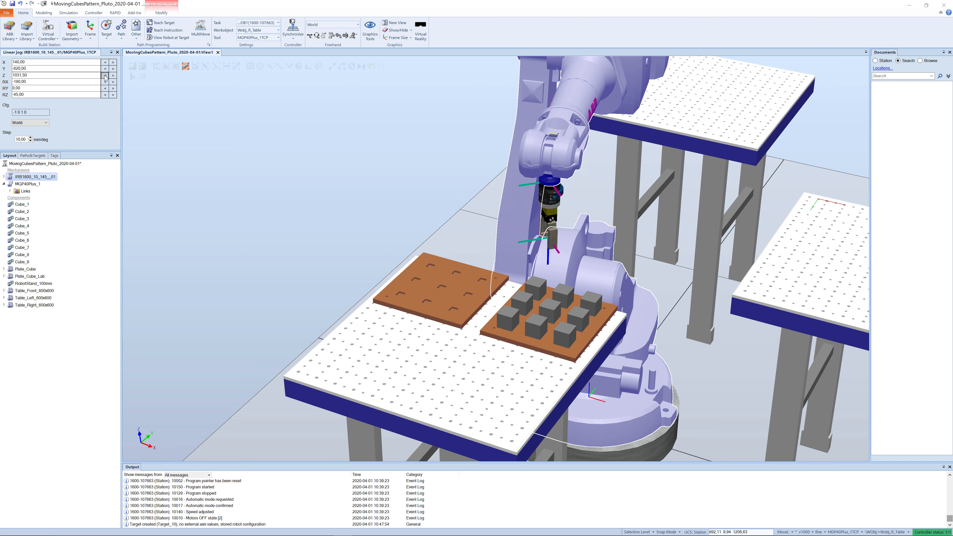
click(105, 75)
click(105, 75)
click(105, 75)
click(104, 75)
ctrl+shift+drag(325, 175, 292, 166)
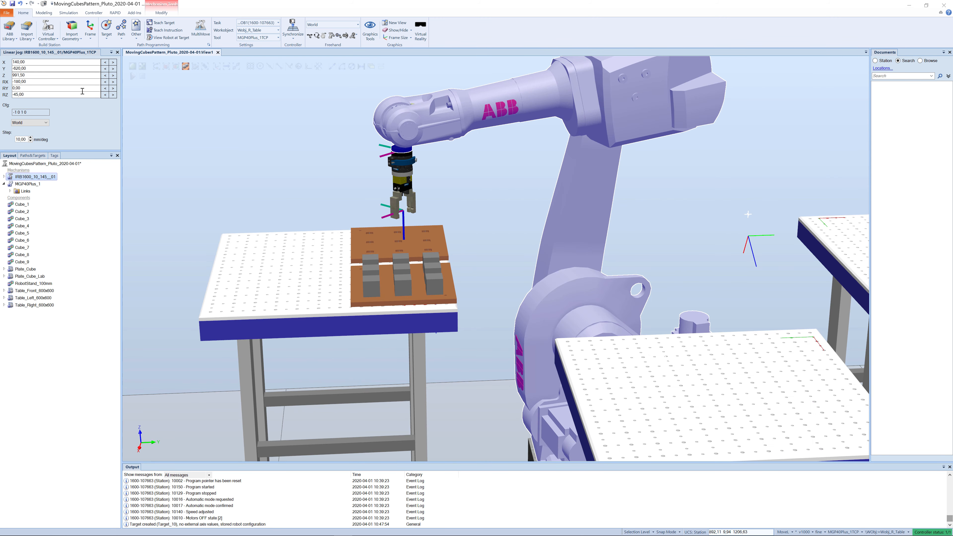
click(118, 52)
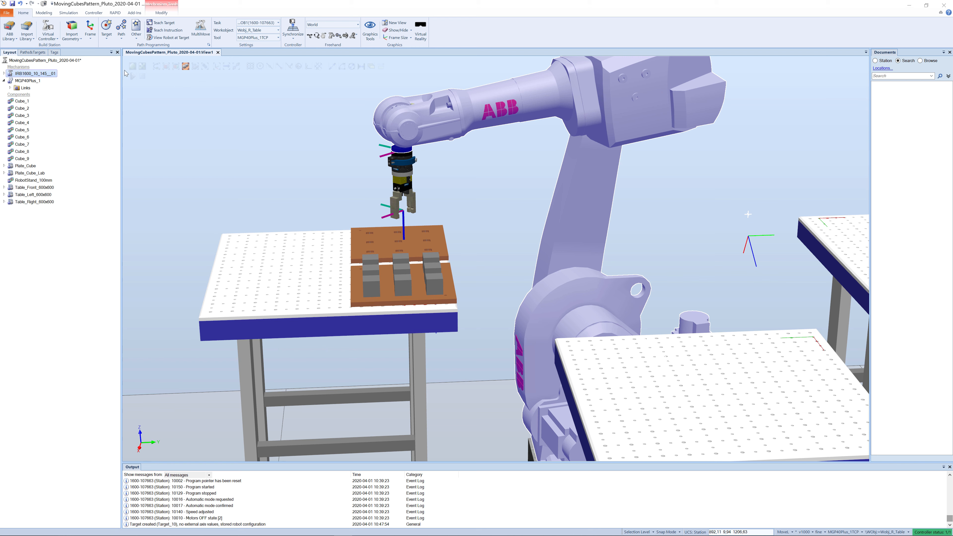
click(157, 23)
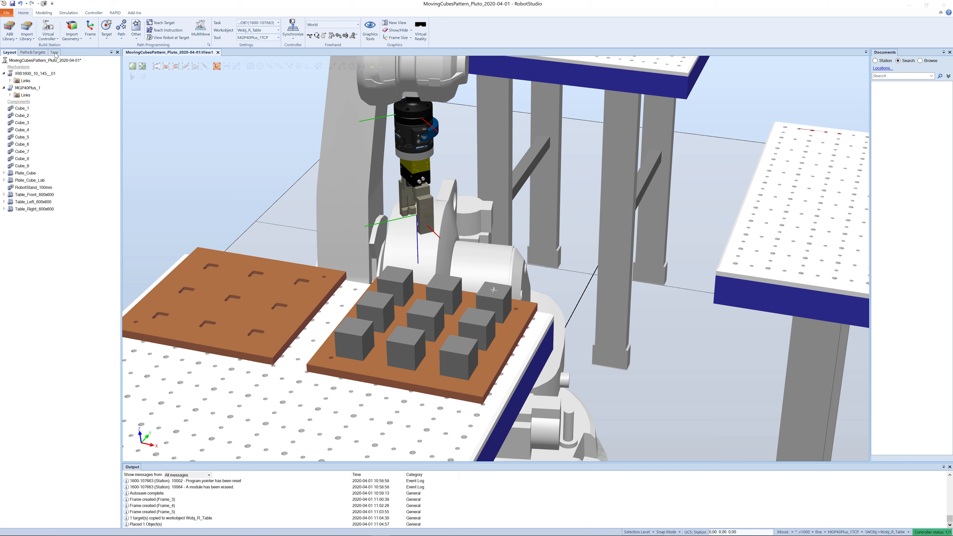
Create a three-point frame at the top centre of the corner cube beside the plate edge, picking its X-axis and X-Y plane points on the cube.
click(90, 39)
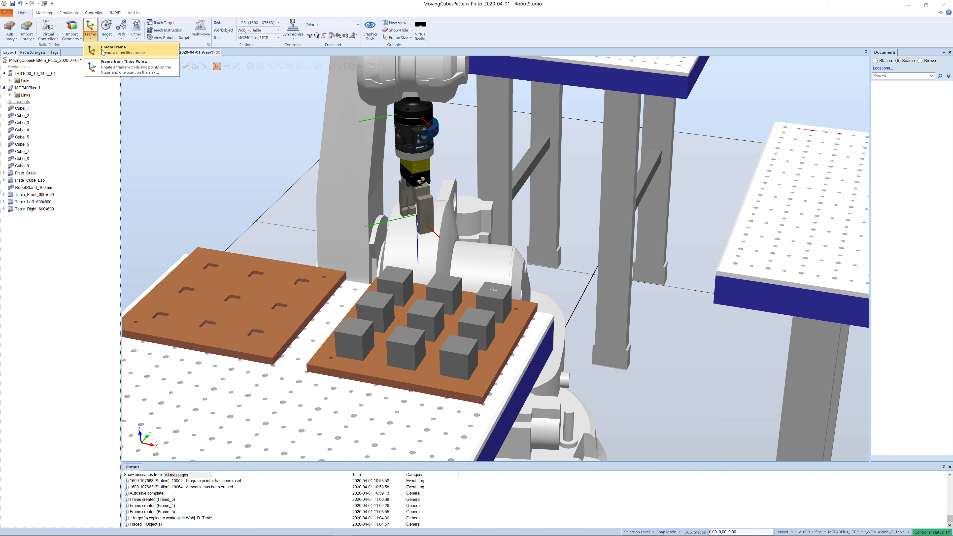
click(113, 68)
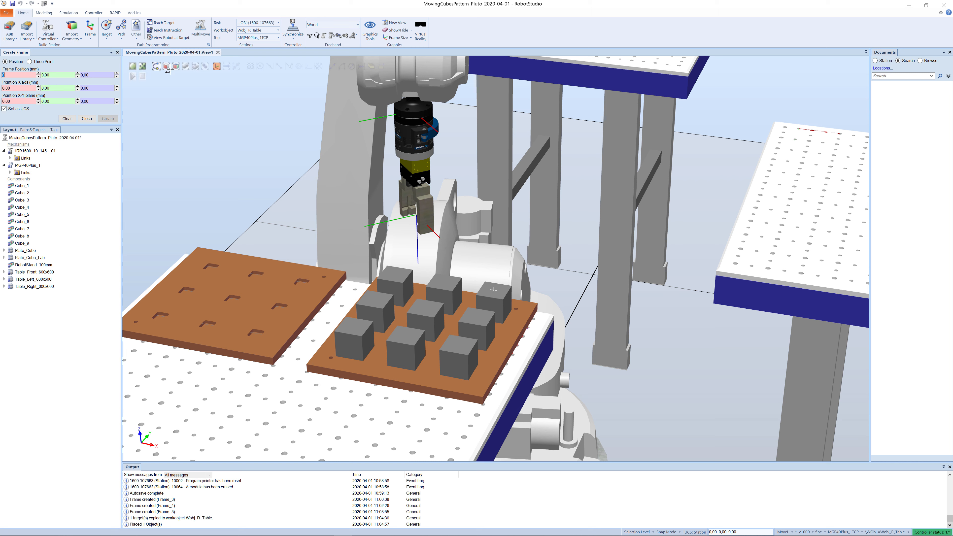
click(217, 68)
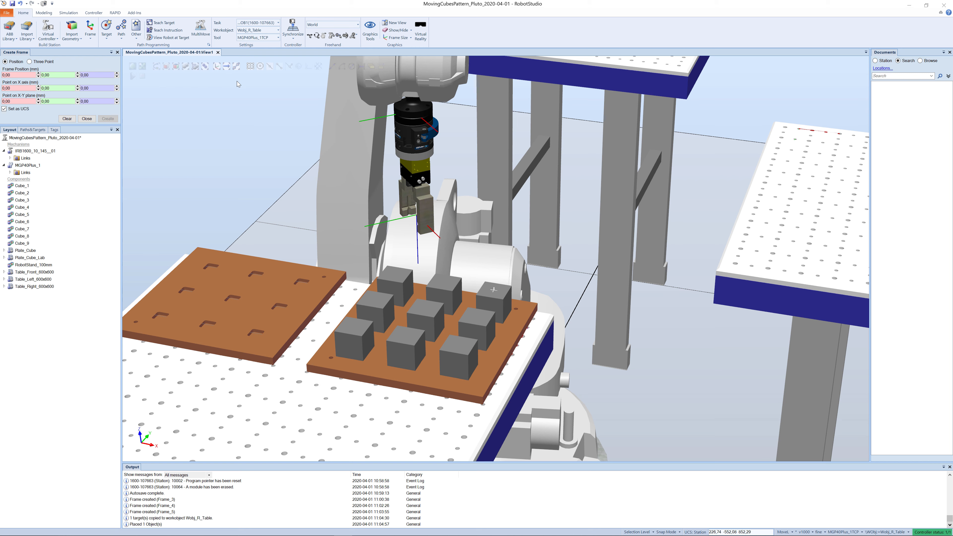
click(251, 67)
click(11, 75)
click(493, 291)
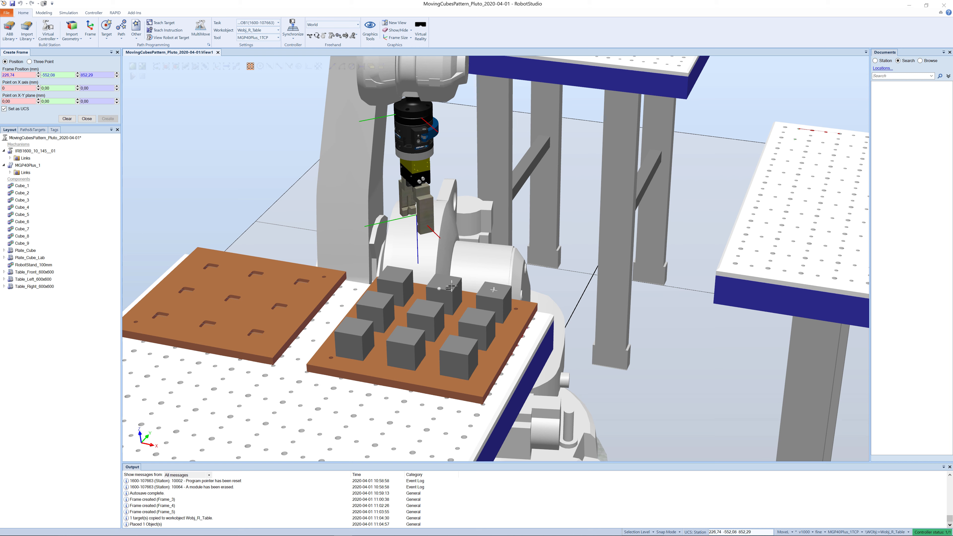
click(503, 300)
click(475, 296)
click(107, 118)
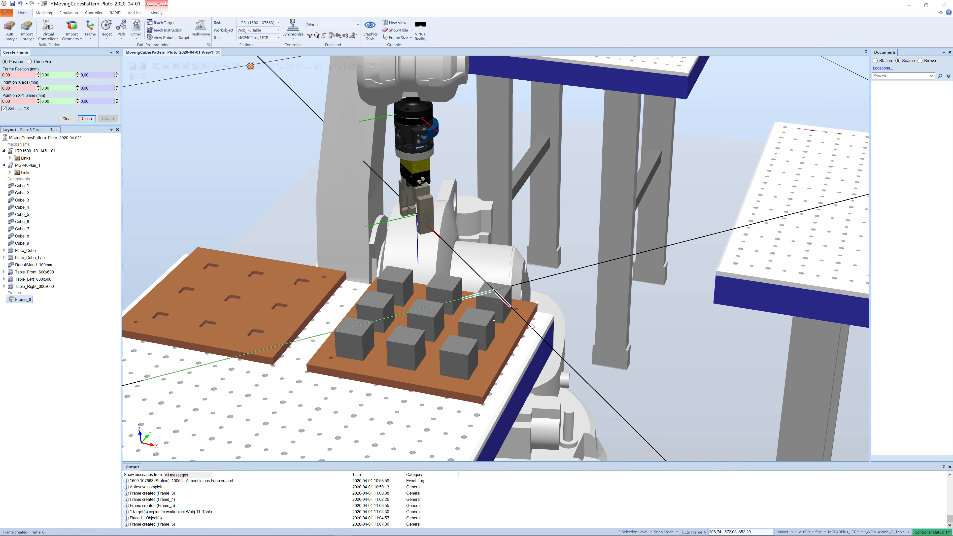
click(86, 119)
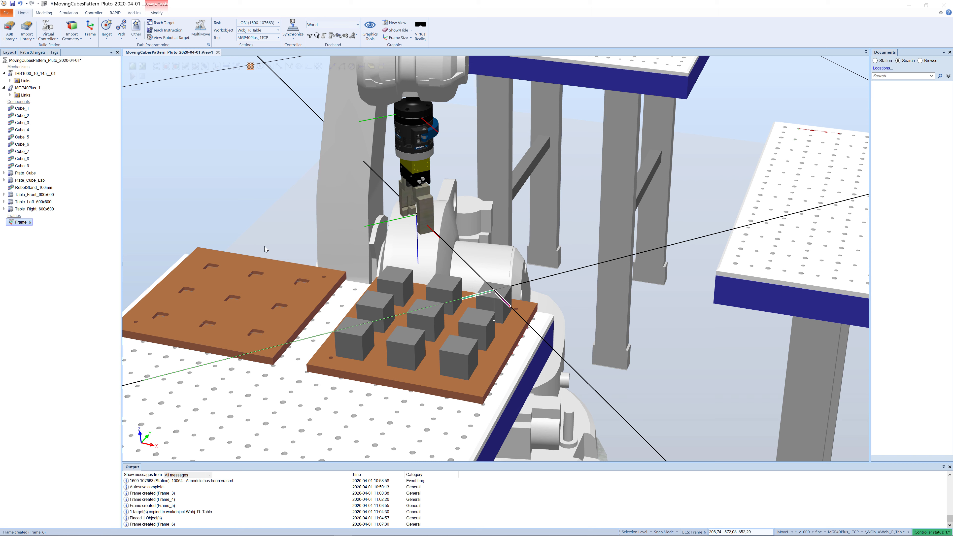
Duplicate Target_20 within Wobj_R_Table.
click(33, 53)
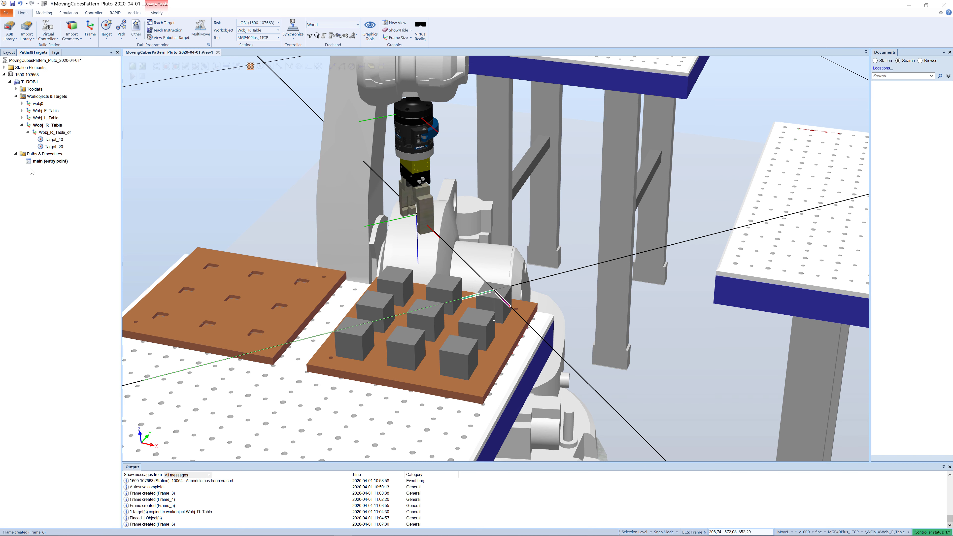
right_click(39, 146)
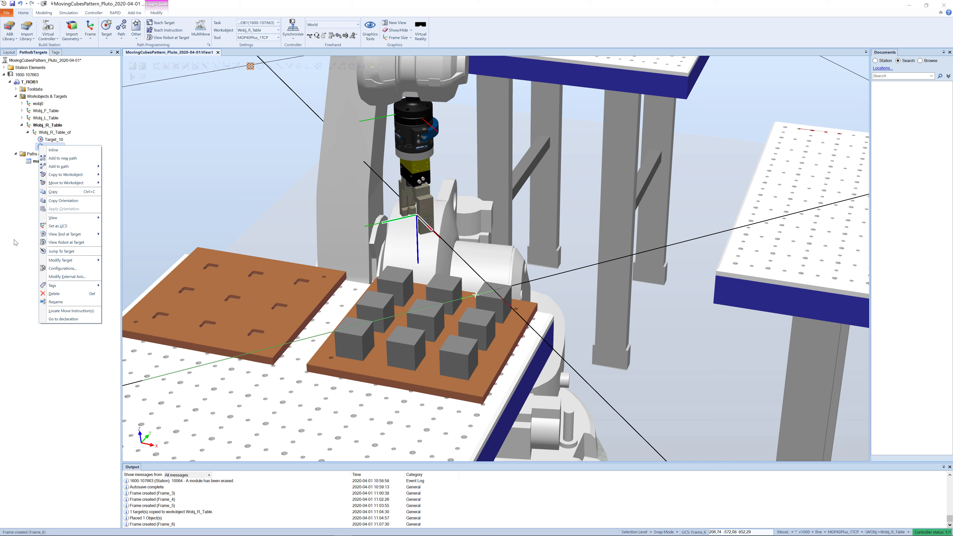
click(49, 193)
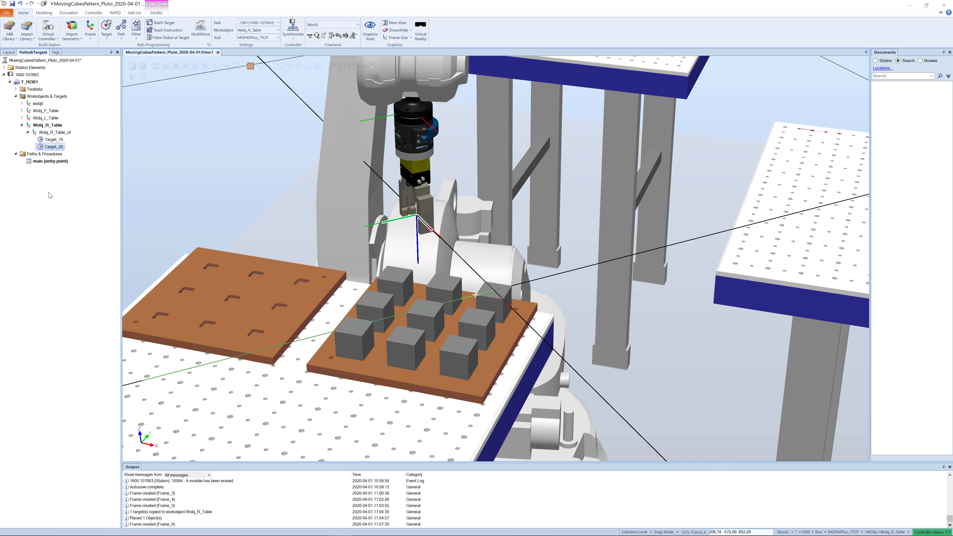
key(ctrl+v)
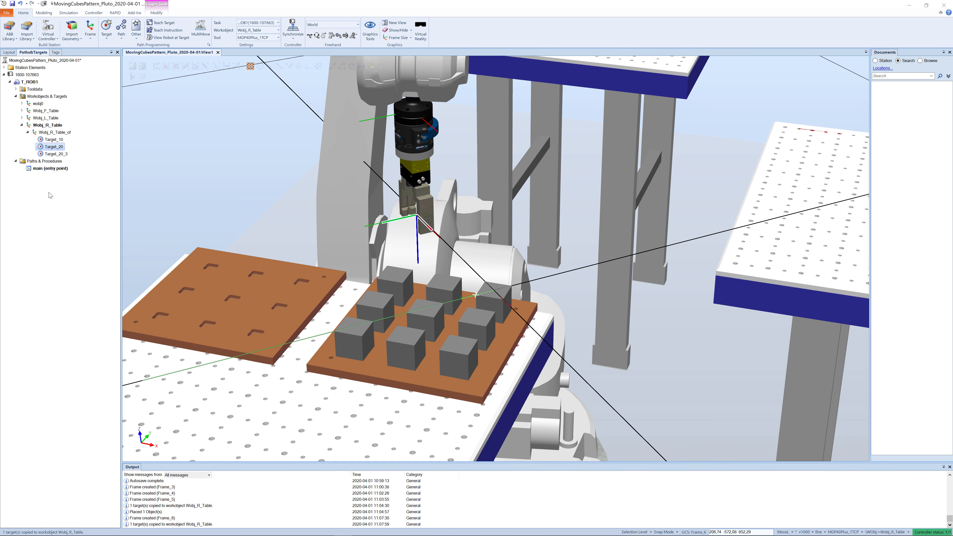
Place the copied target Target_20_3 on Frame_6 at the top of the corner cube.
right_click(42, 155)
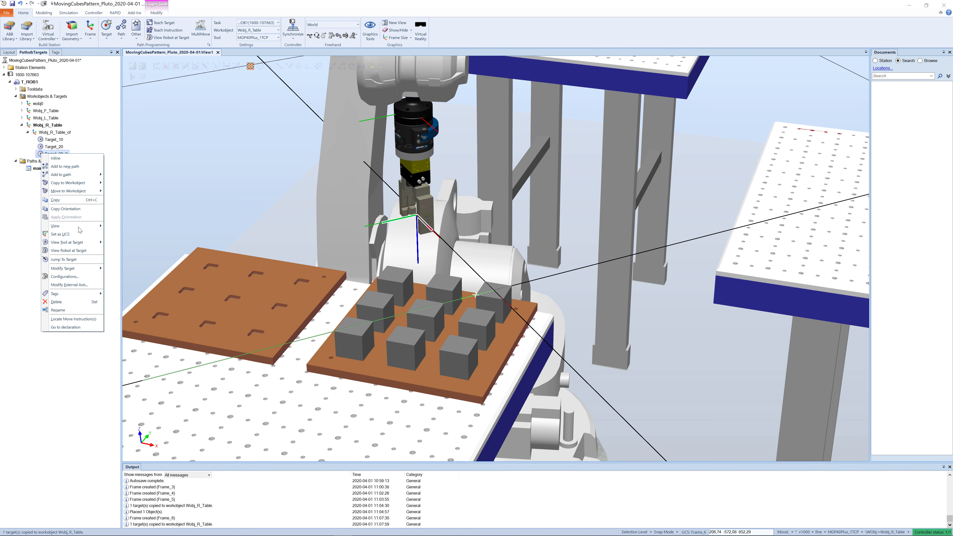
mouse_move(87, 273)
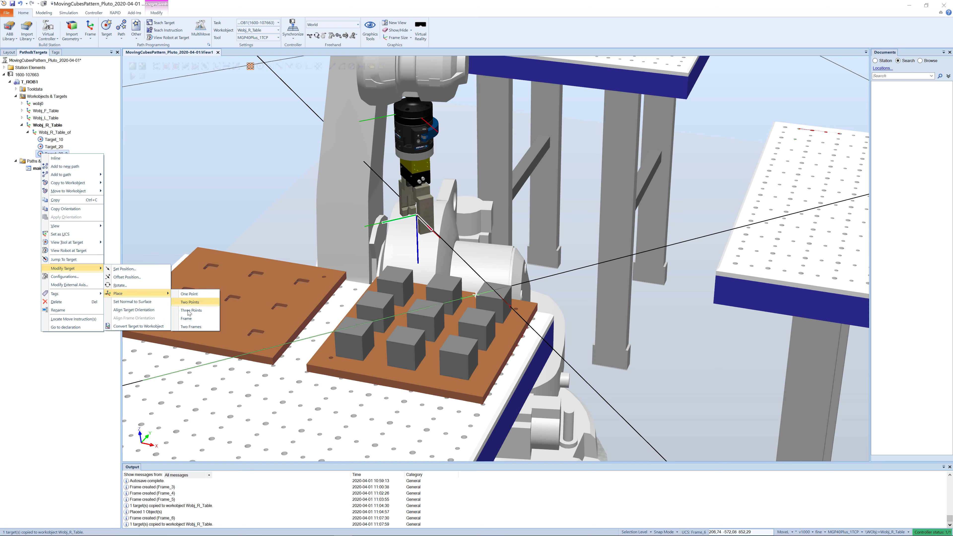
click(186, 318)
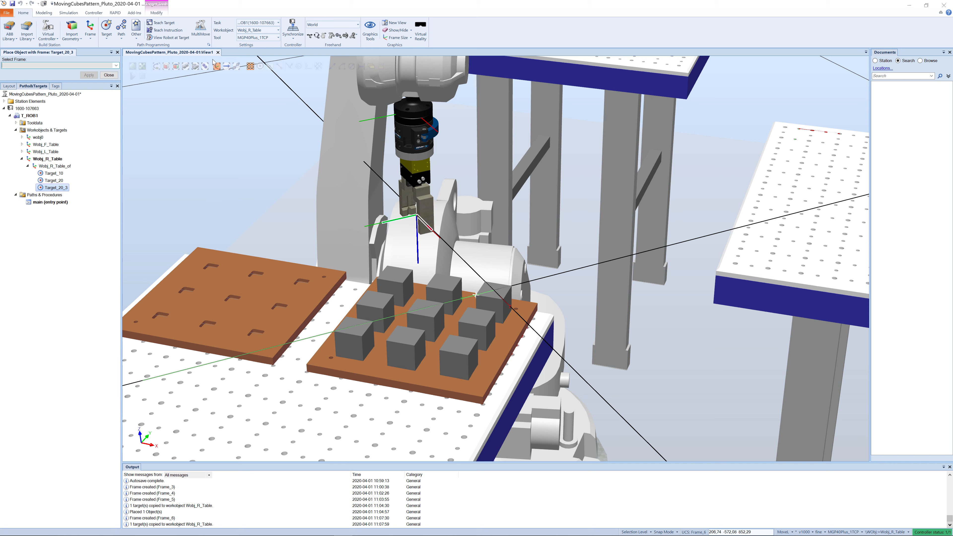
click(493, 294)
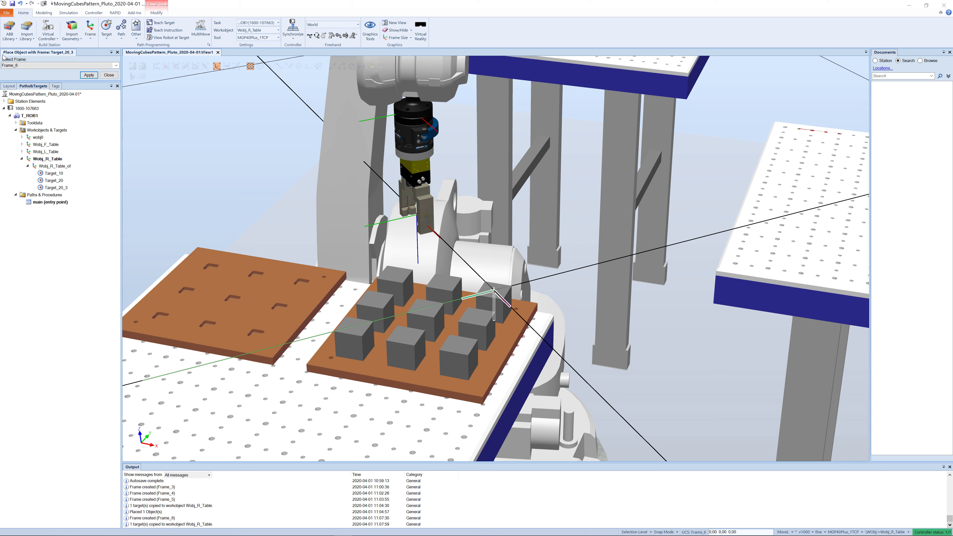
click(88, 75)
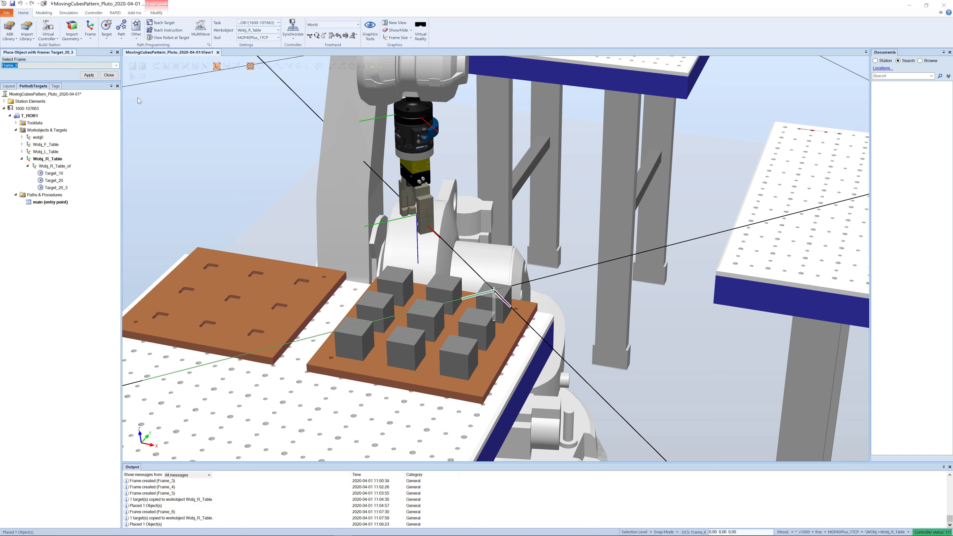
click(117, 52)
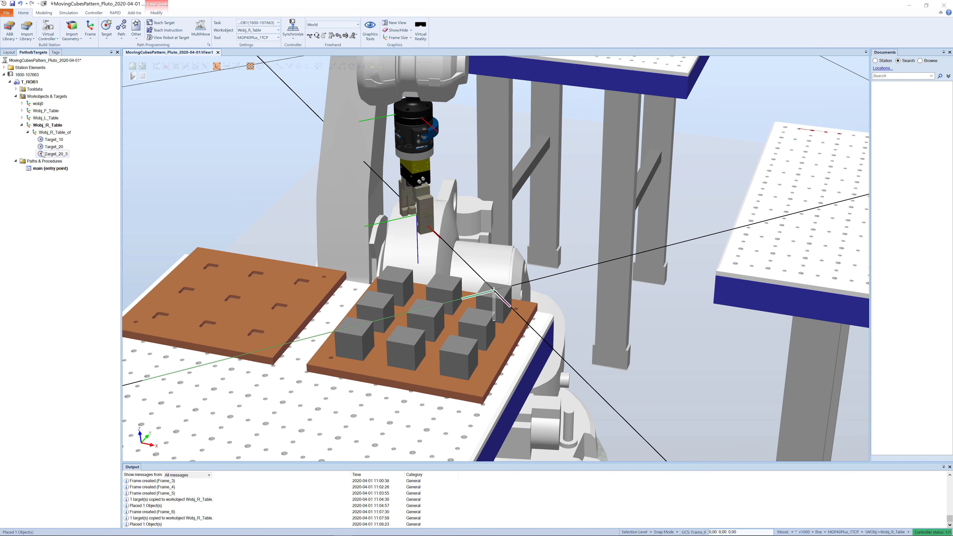
Jump the robot to Target_20_3 and examine how the gripper fingers sit around the corner cube.
click(52, 154)
right_click(47, 154)
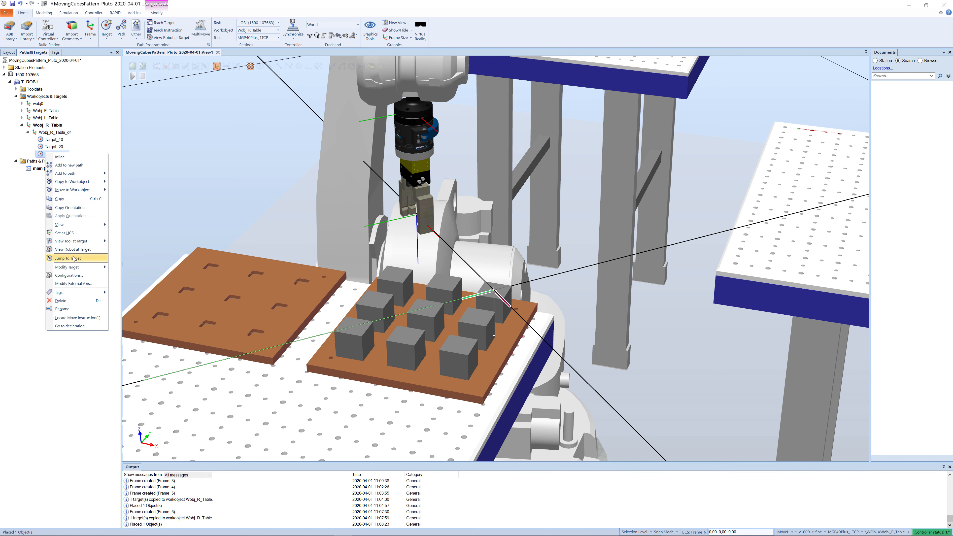
click(73, 258)
ctrl+shift+drag(504, 299, 527, 284)
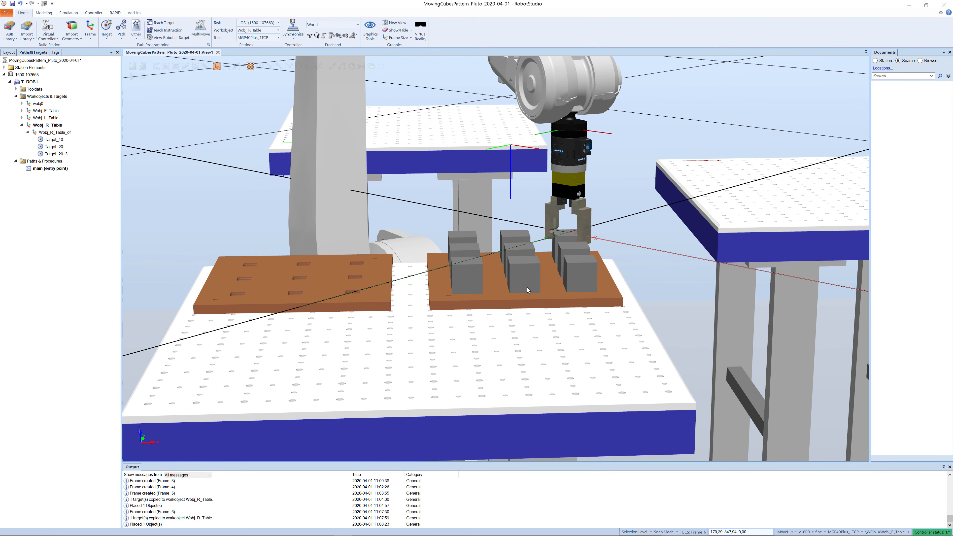
scroll(523, 288, up, 8)
scroll(504, 285, down, 3)
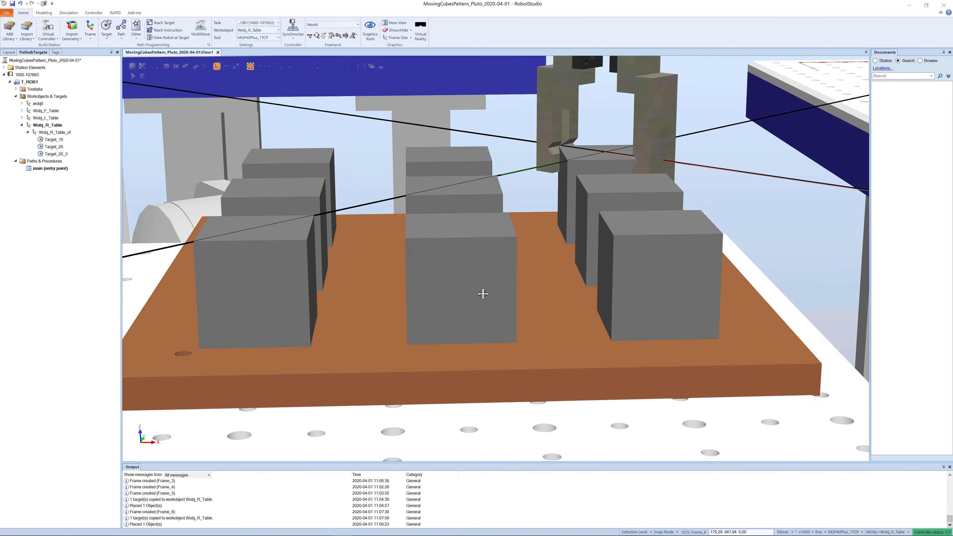
scroll(483, 294, up, 8)
ctrl+shift+drag(457, 308, 380, 304)
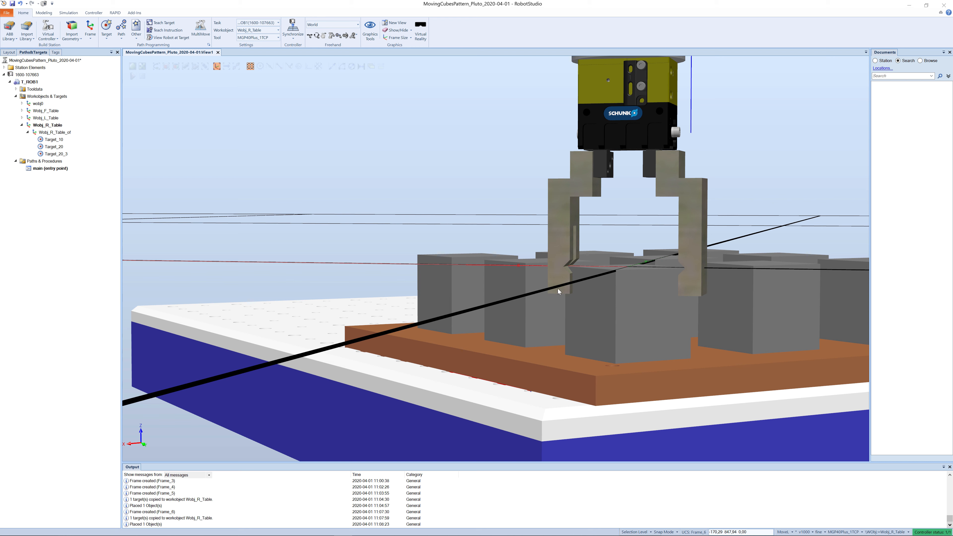
Offset the position of Target_20_3 by -25 mm along its local Z axis.
right_click(43, 156)
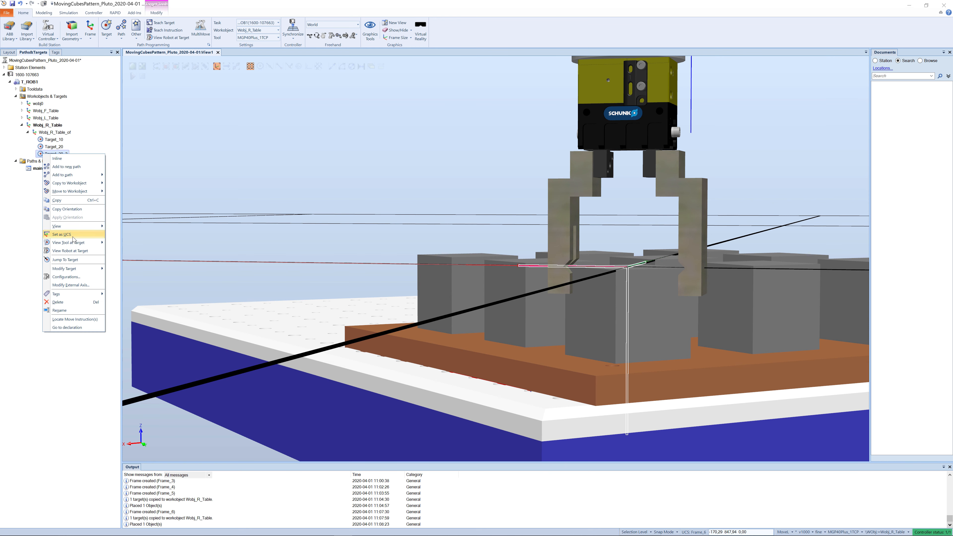
mouse_move(76, 270)
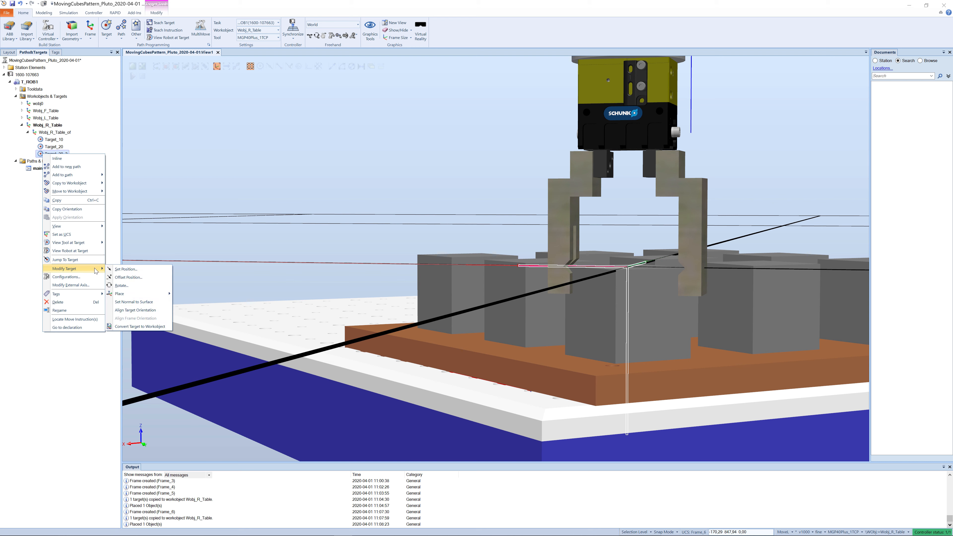
click(123, 278)
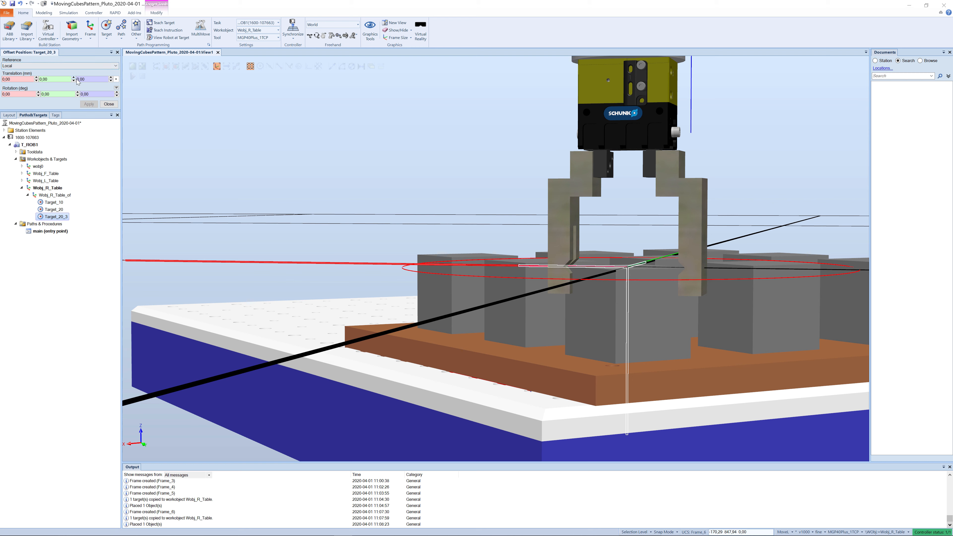
click(86, 80)
text(-25)
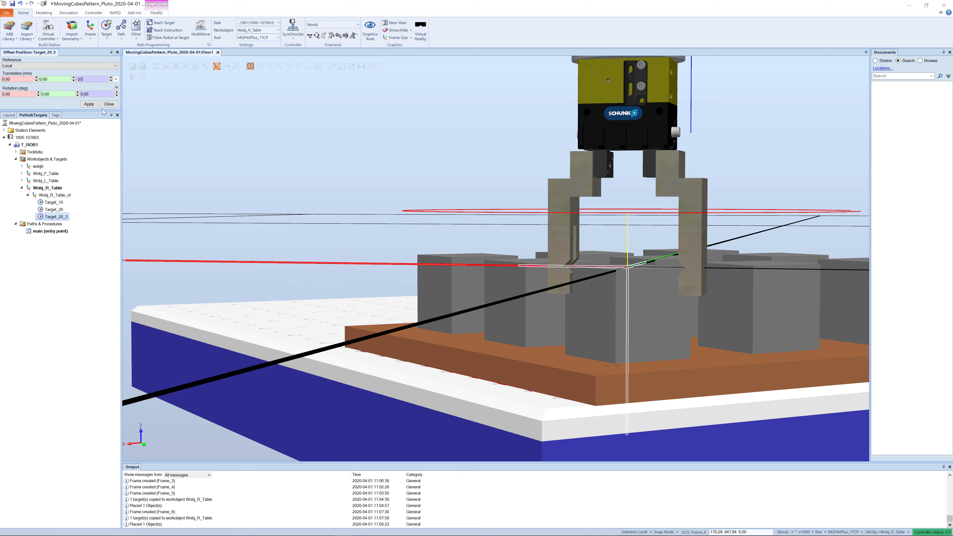
click(89, 104)
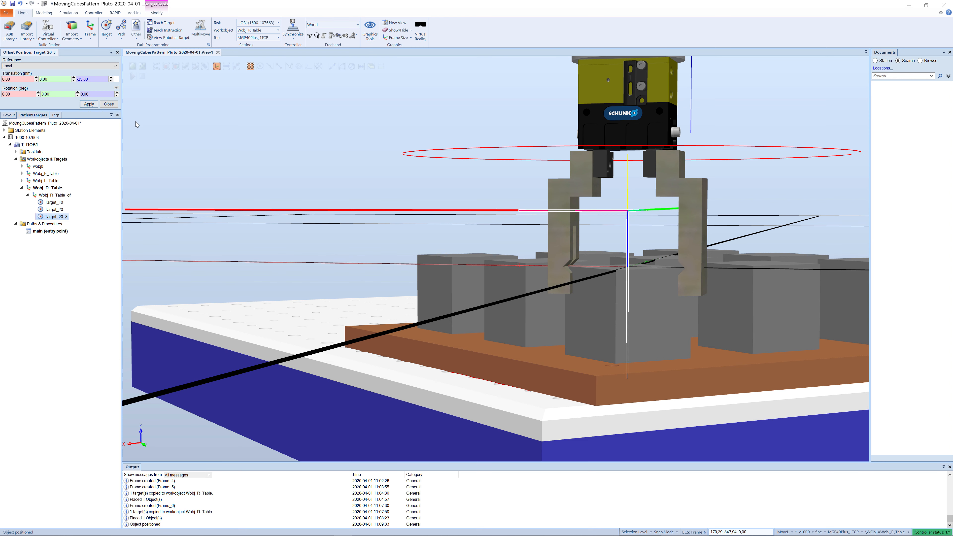
click(108, 104)
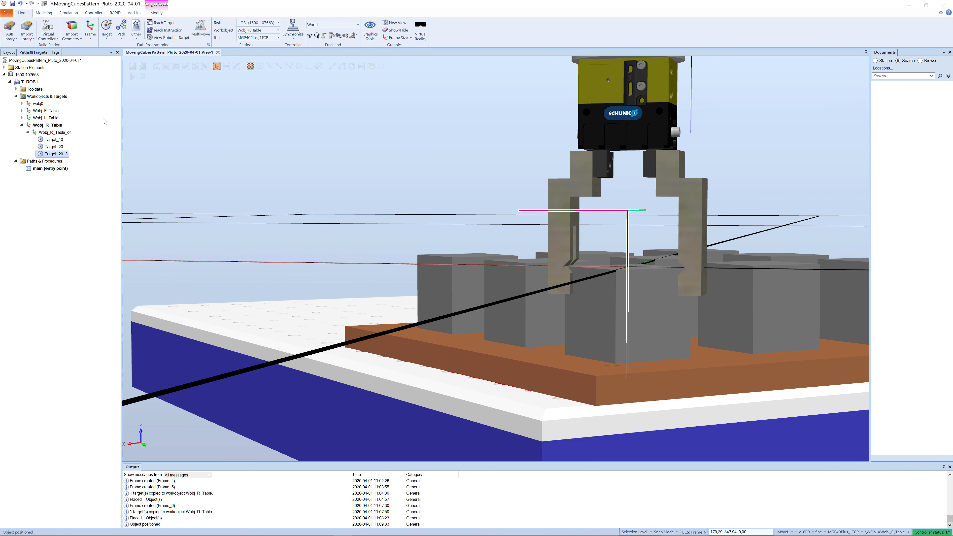
Jump the robot to the raised Target_20_3 and check the gripper's clearance above the cube.
right_click(42, 152)
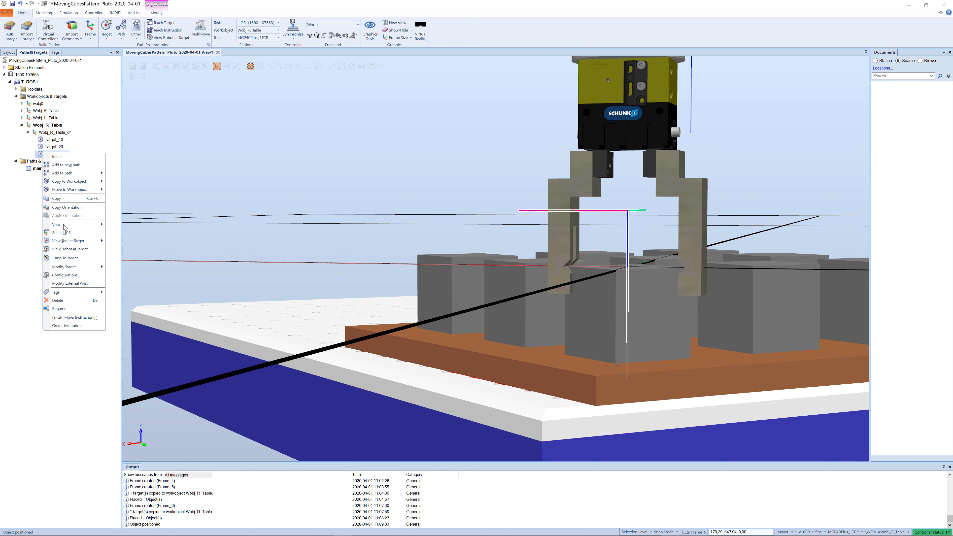
mouse_move(73, 268)
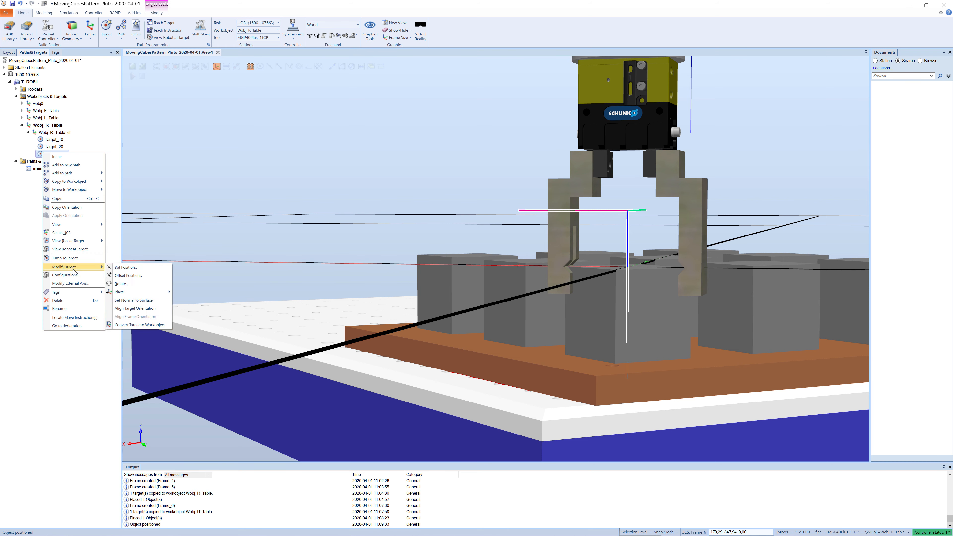
click(79, 258)
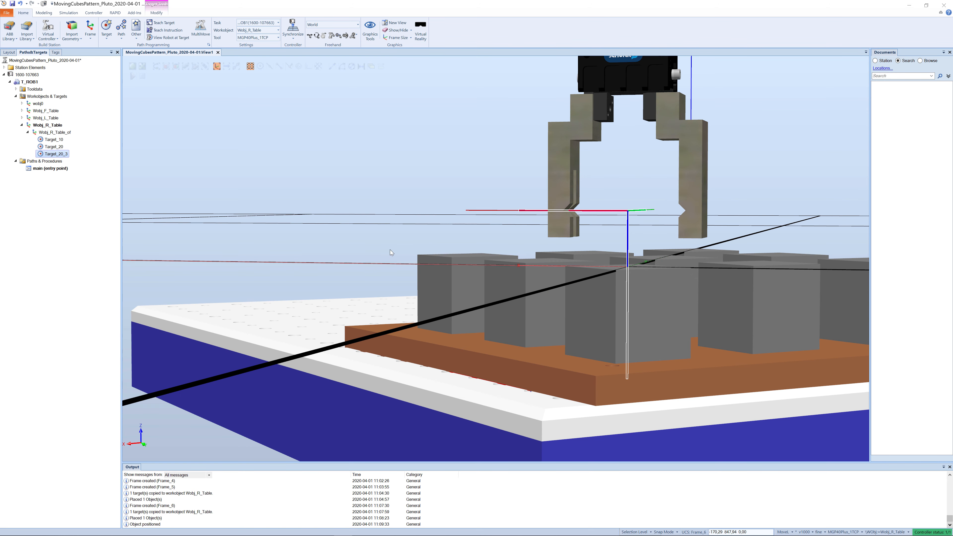
mouse_move(390, 253)
ctrl+shift+mouse_down()
mouse_move(411, 247)
mouse_move(376, 251)
mouse_move(393, 256)
ctrl+shift+mouse_up()
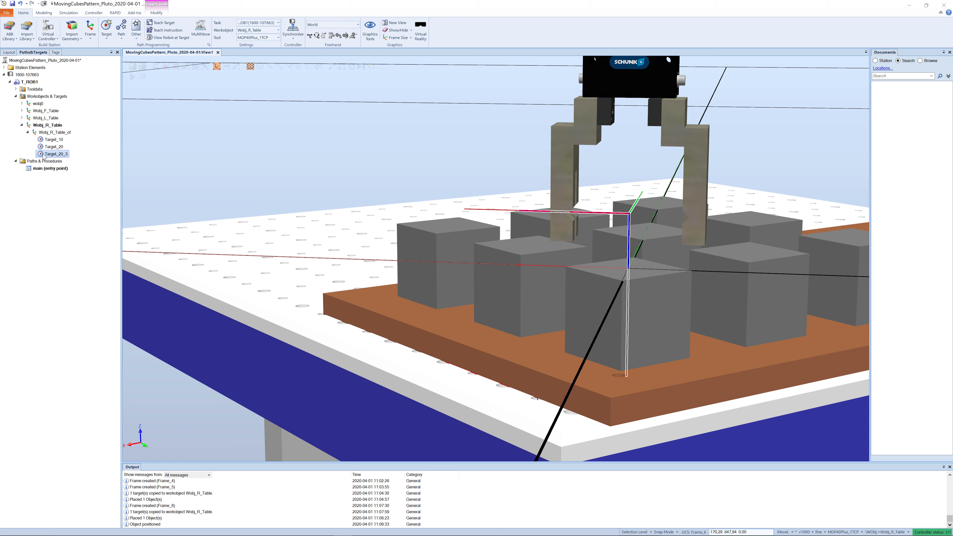
Paste a copy of Target_20_3 and offset the copy's position by 35 mm along its local Z axis.
key(ctrl+v)
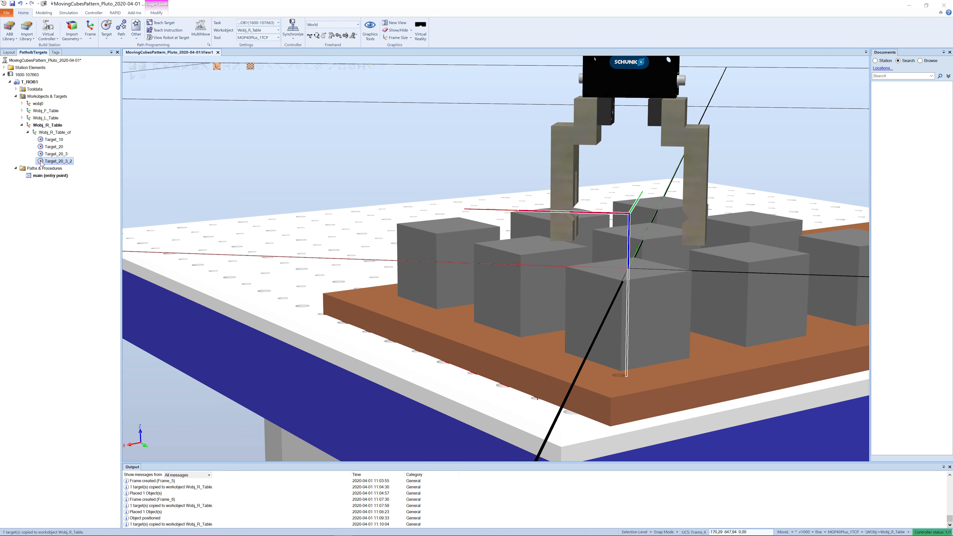
right_click(41, 161)
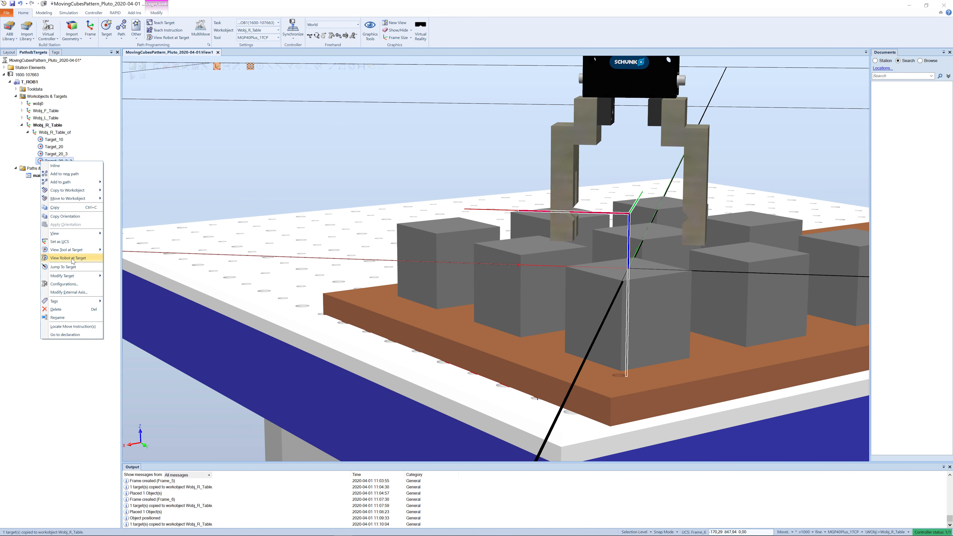
mouse_move(78, 277)
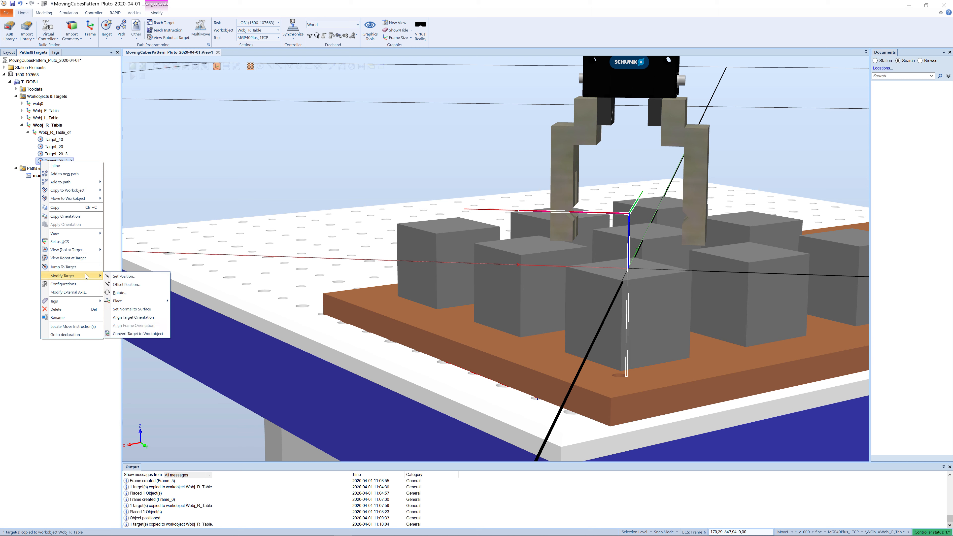
click(115, 287)
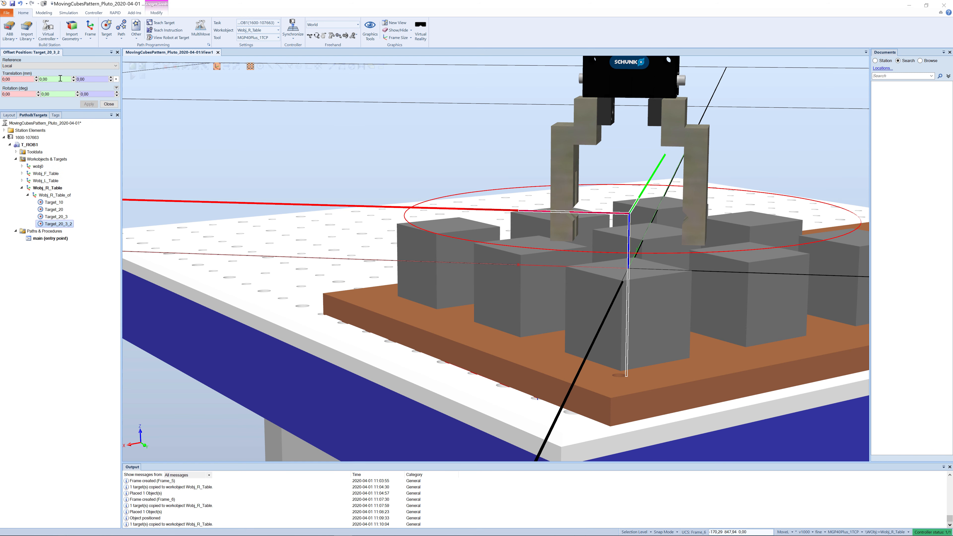
click(88, 82)
key(BackSpace)
key(BackSpace)
key(BackSpace)
text(35)
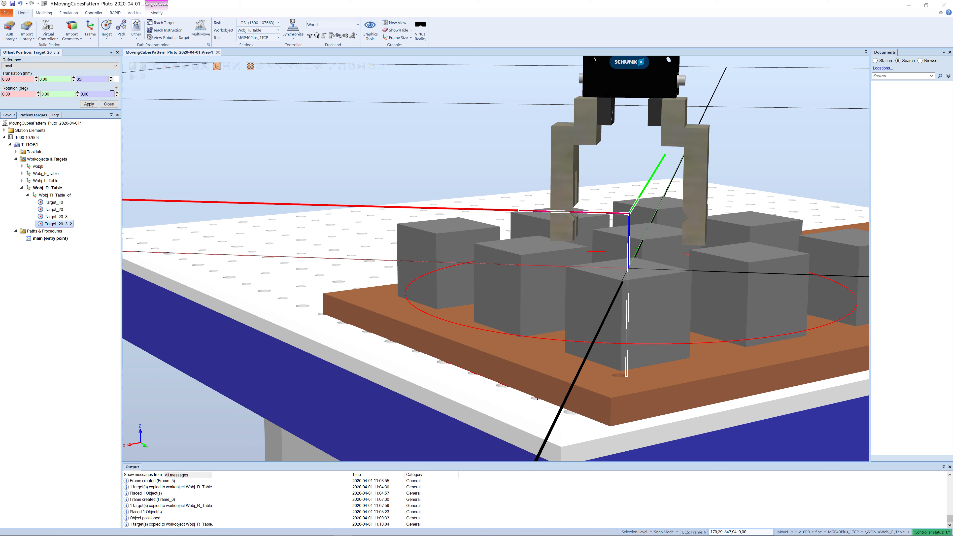
click(88, 104)
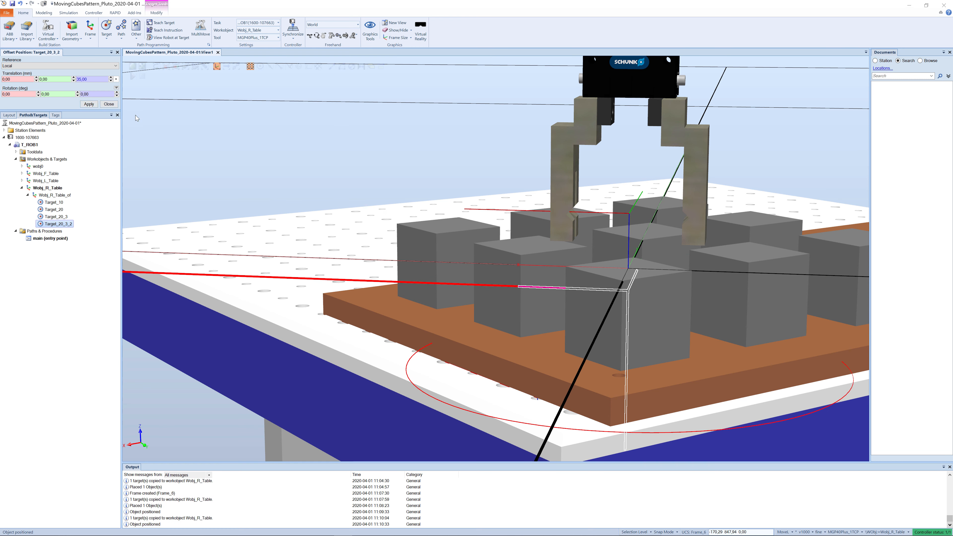
ctrl+shift+drag(372, 122, 374, 113)
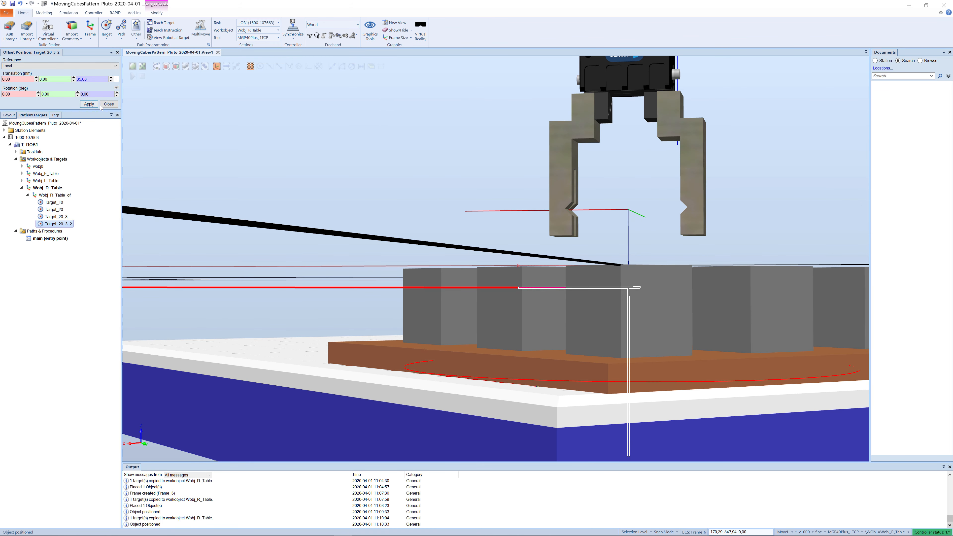
click(109, 104)
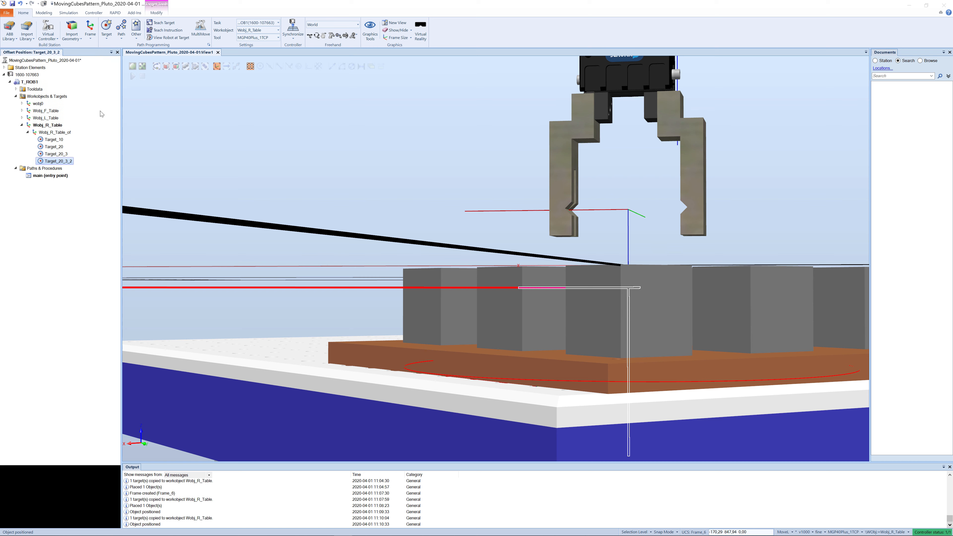
Jump the robot to Target_20_3_2 and examine how the gripper fingers hold the corner cube.
right_click(46, 161)
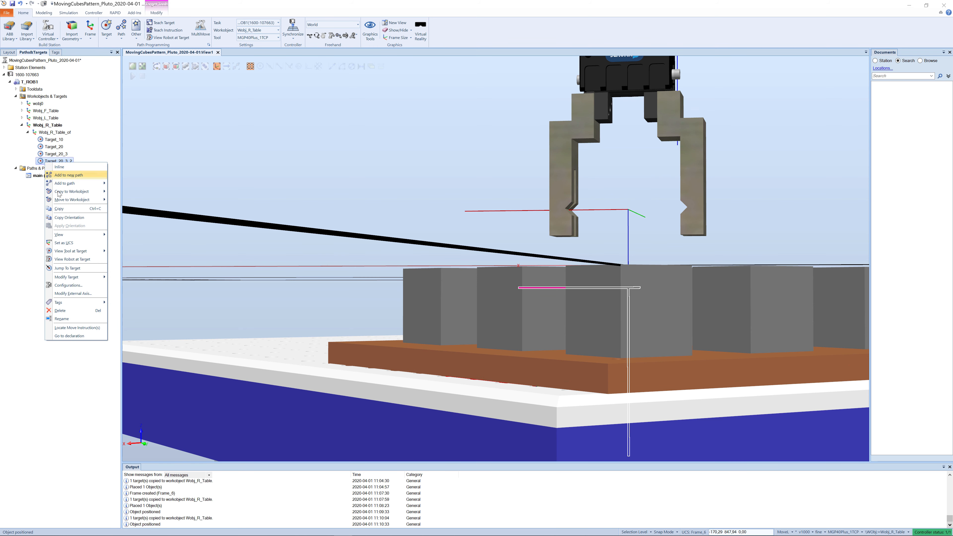
click(73, 268)
ctrl+shift+drag(330, 266, 318, 267)
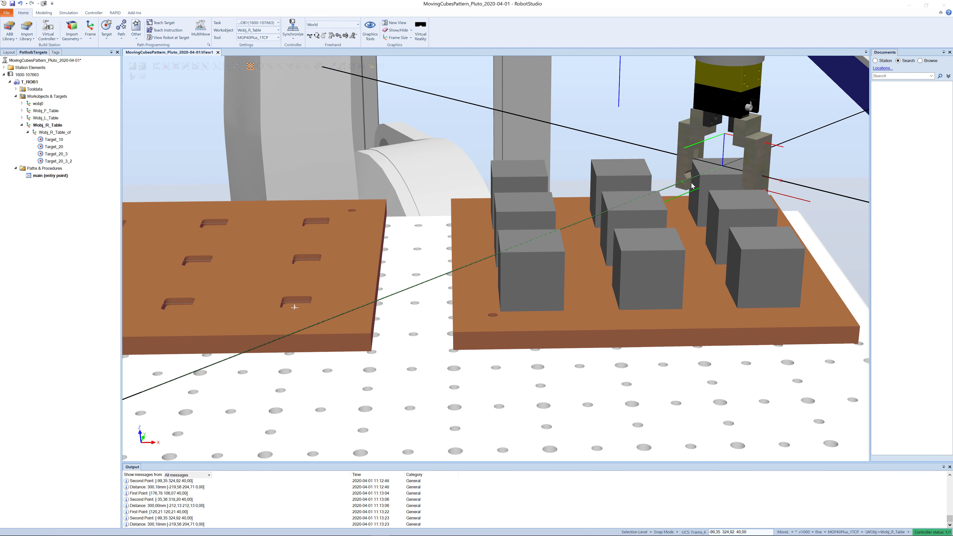
Copy Target_20_3 and Target_20_3_2 together and paste the duplicates into Wobj_R_Table_of.
ctrl+shift+drag(692, 185, 712, 200)
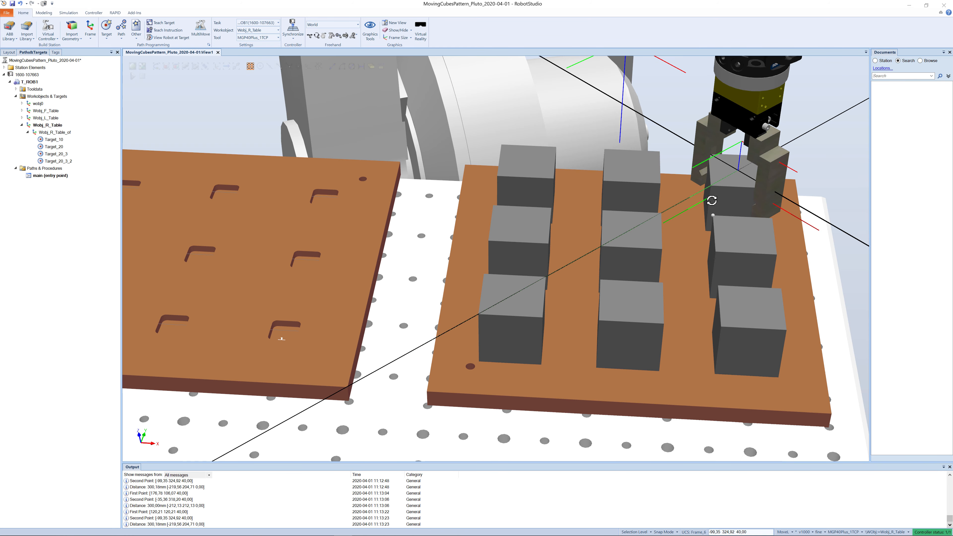
click(41, 155)
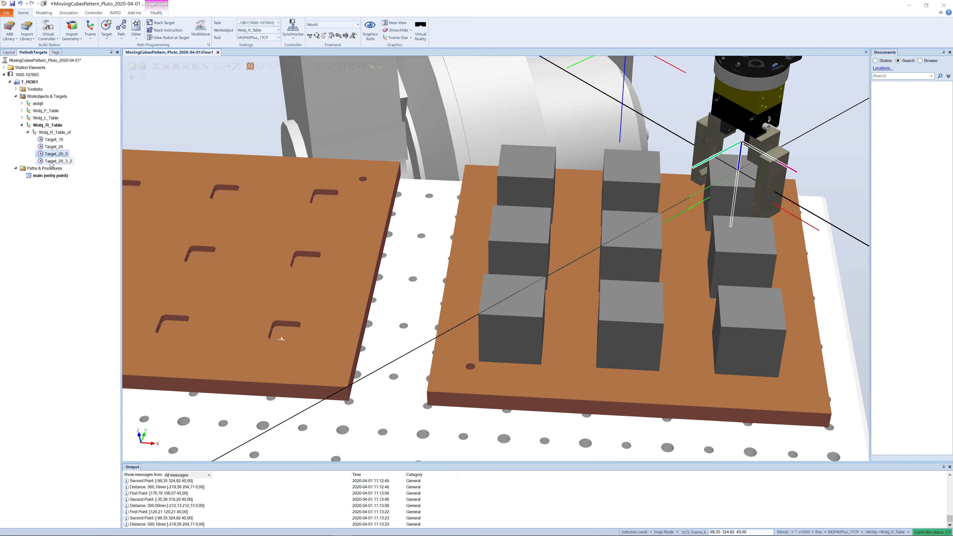
shift+click(52, 162)
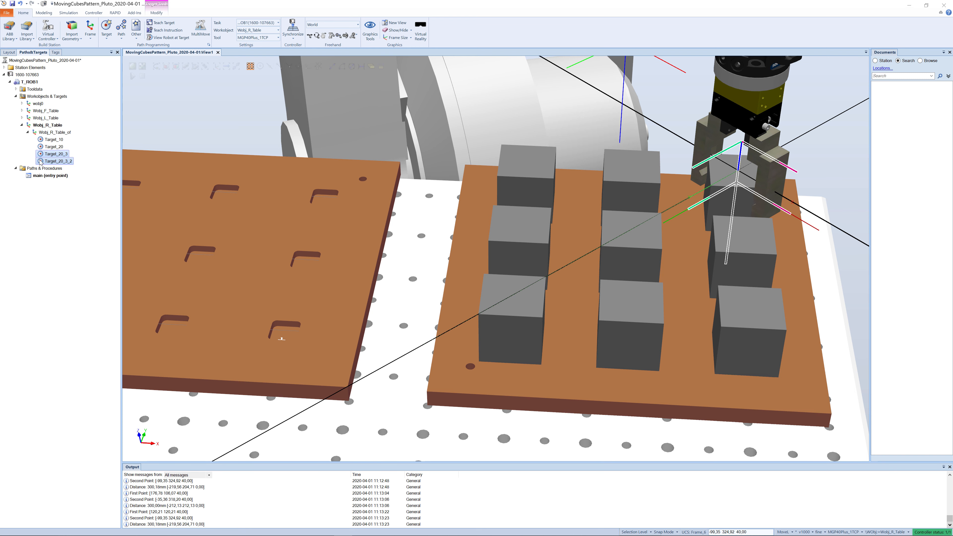
click(27, 156)
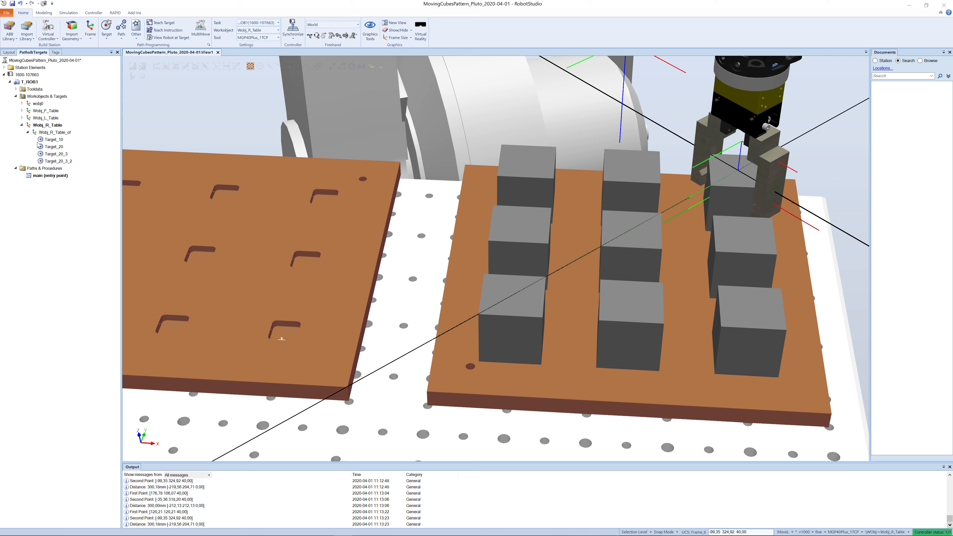
click(38, 133)
key(ctrl+v)
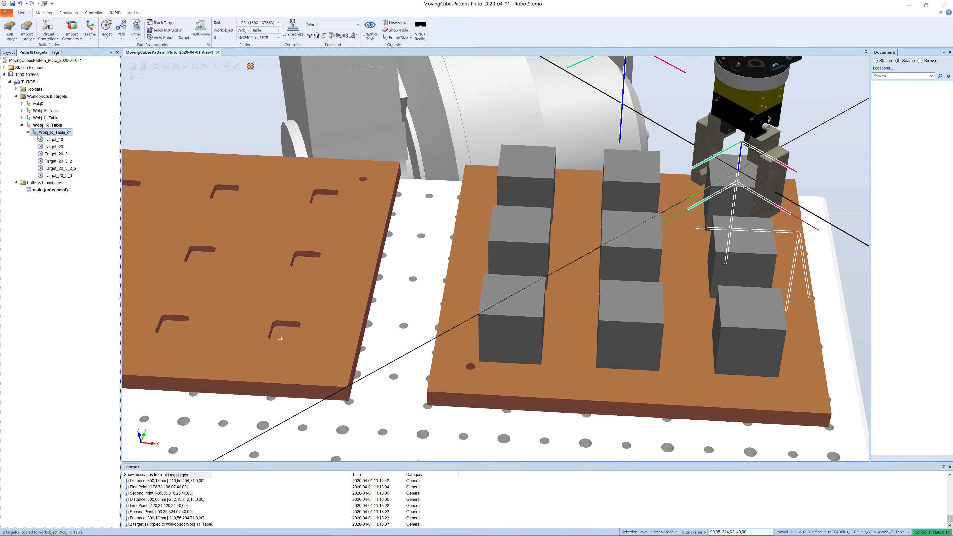
Compare the positions of the two pasted targets with those of the original Target_20_3 and Target_20_3_2.
click(48, 169)
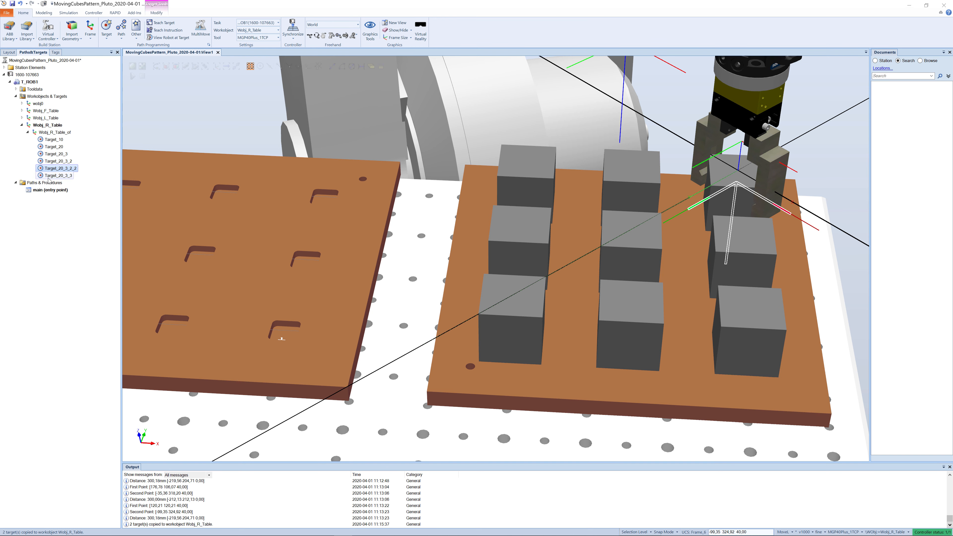
click(49, 175)
click(50, 175)
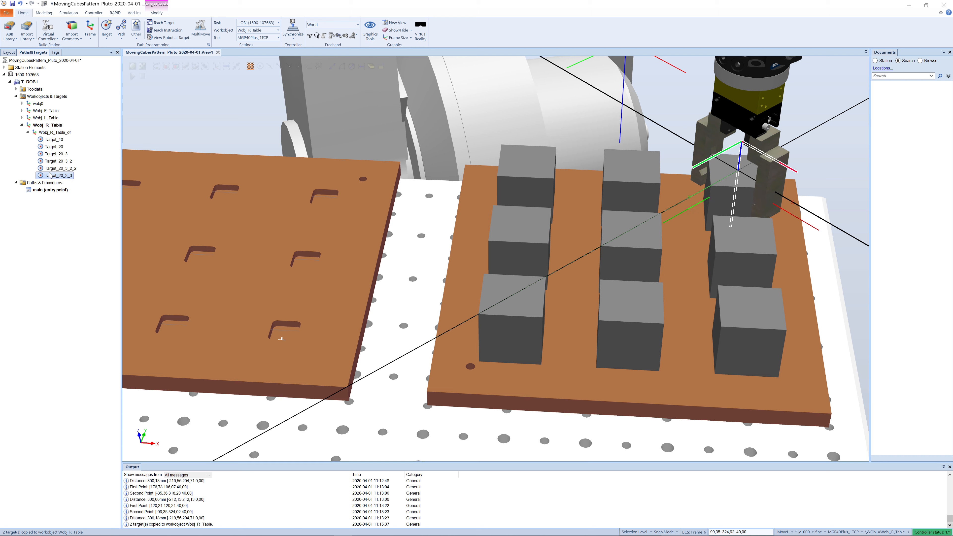
click(48, 155)
click(56, 160)
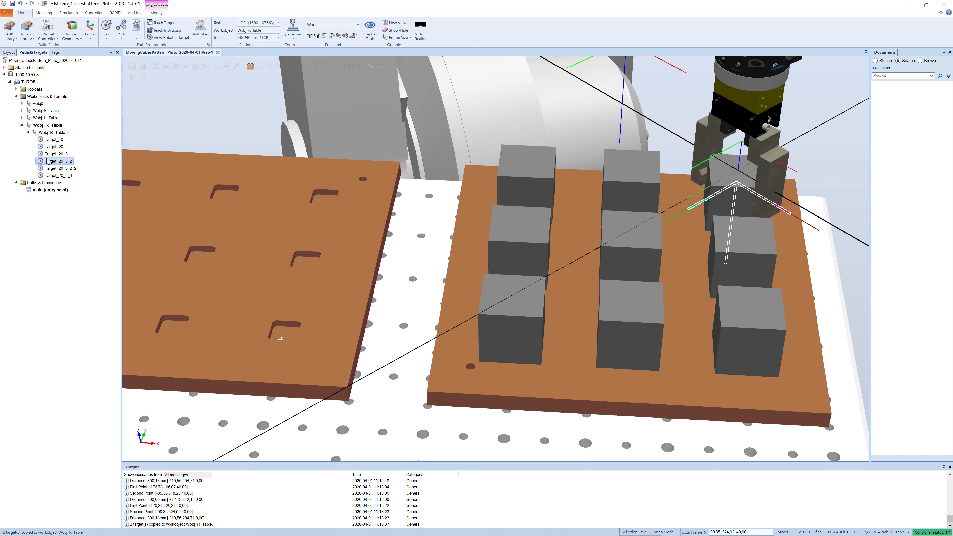
Open the position offset for both Target_20_3_2_2 and Target_20_3_3 and set its reference to World.
click(58, 168)
click(50, 175)
ctrl+click(53, 168)
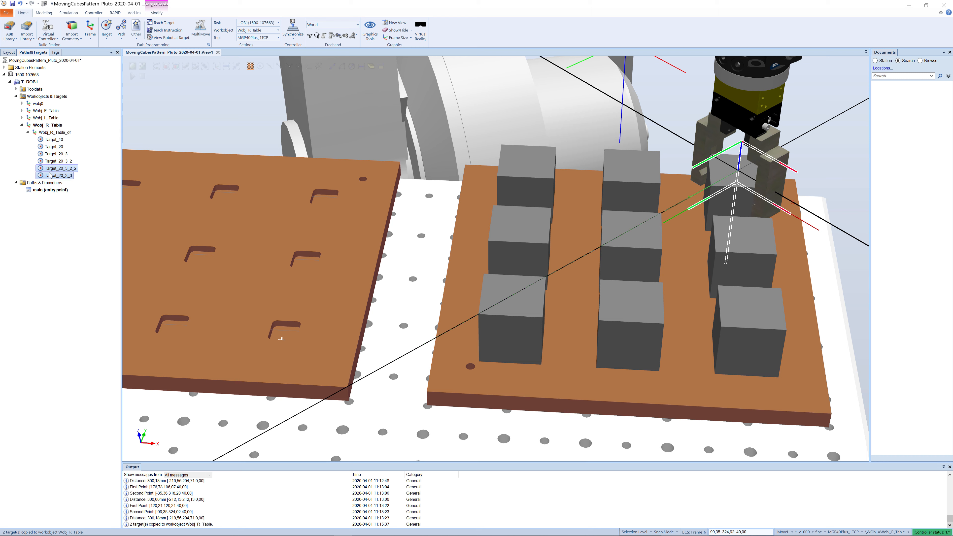
right_click(50, 170)
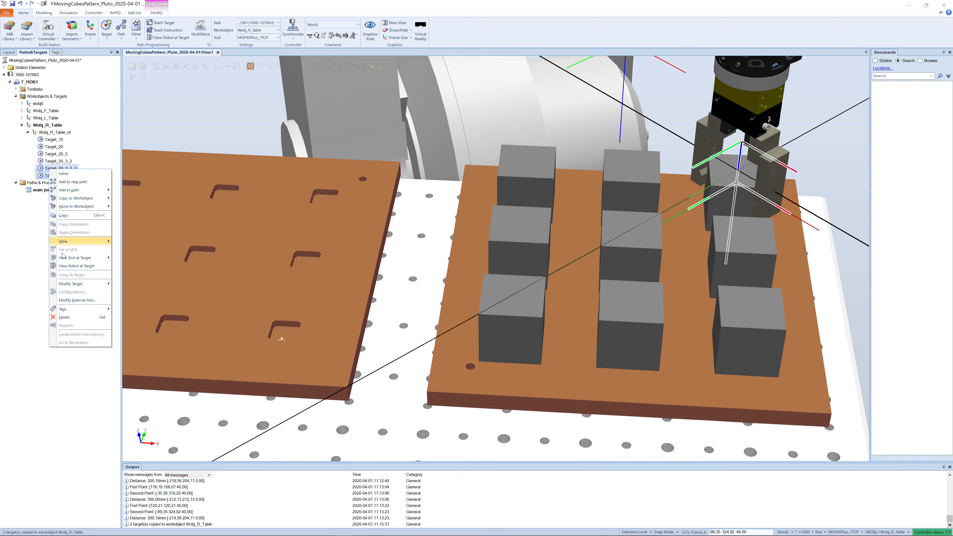
mouse_move(79, 288)
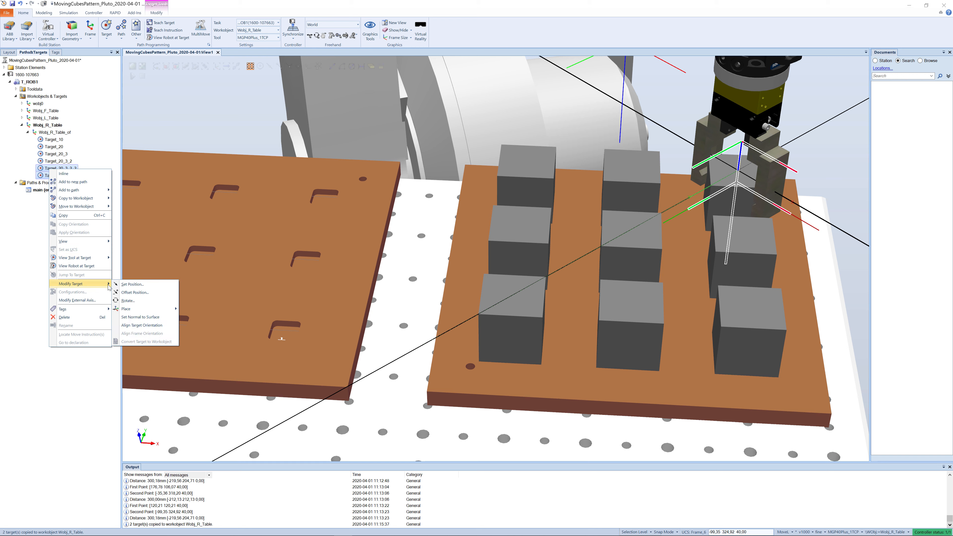
mouse_move(128, 310)
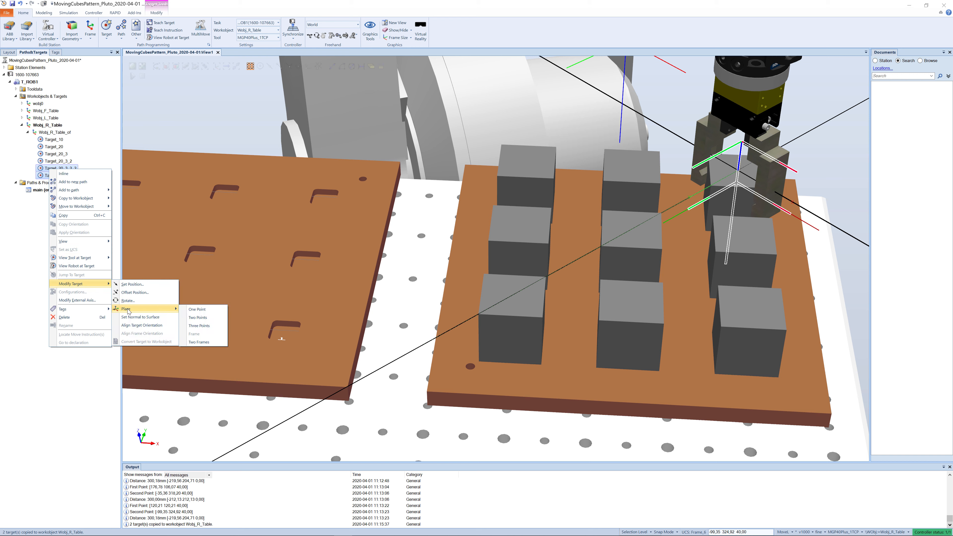
click(135, 292)
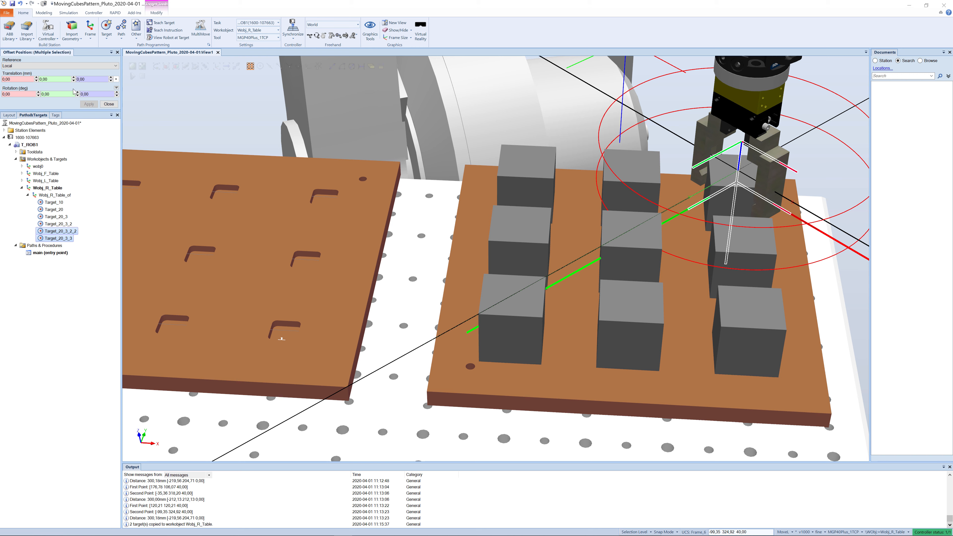
click(45, 67)
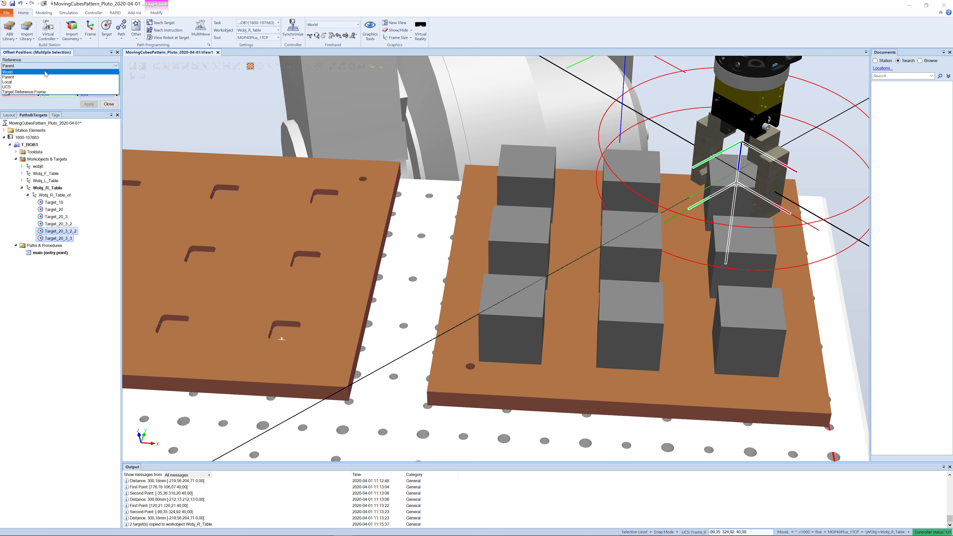
click(45, 72)
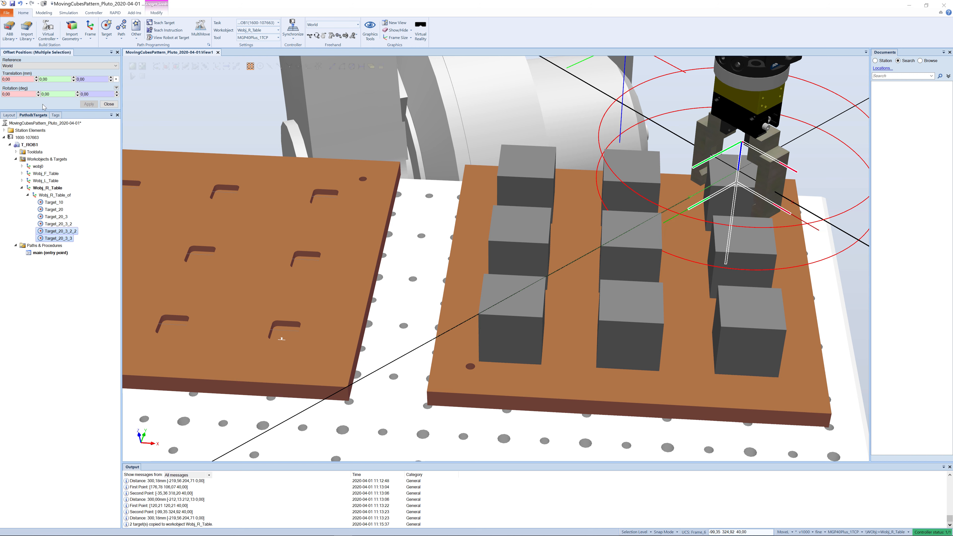
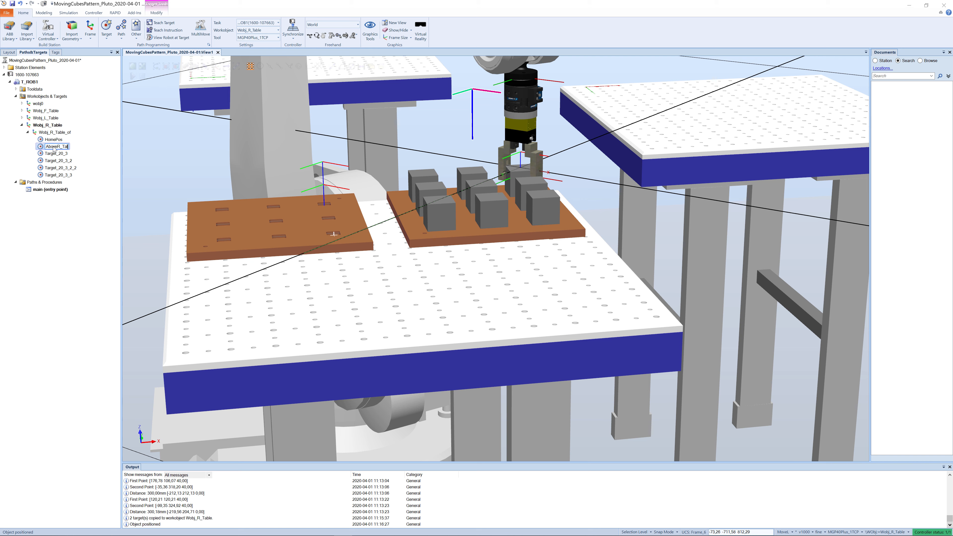
Finish renaming the target above the table as AboveR_Table and rename Target_20_3 as ApproachCube.
text(ble)
key(Return)
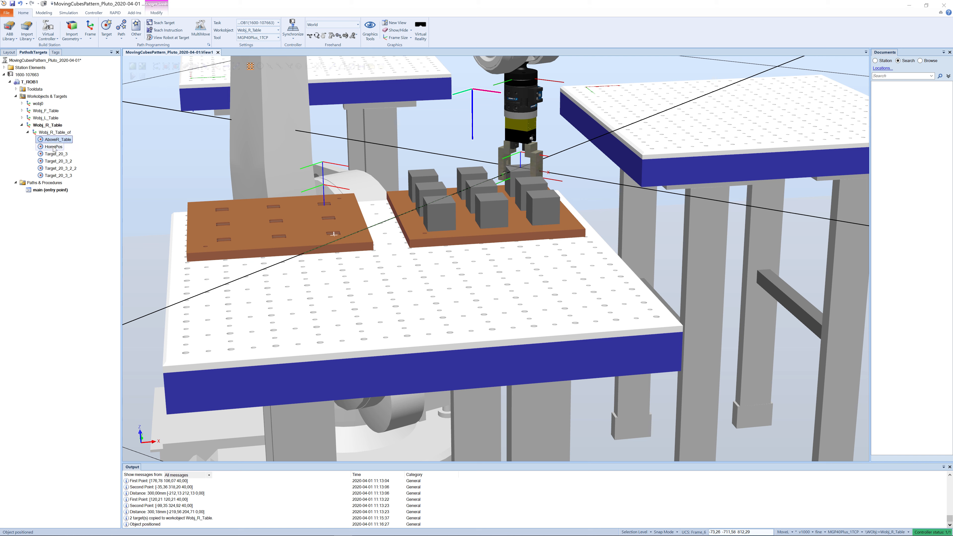
click(48, 155)
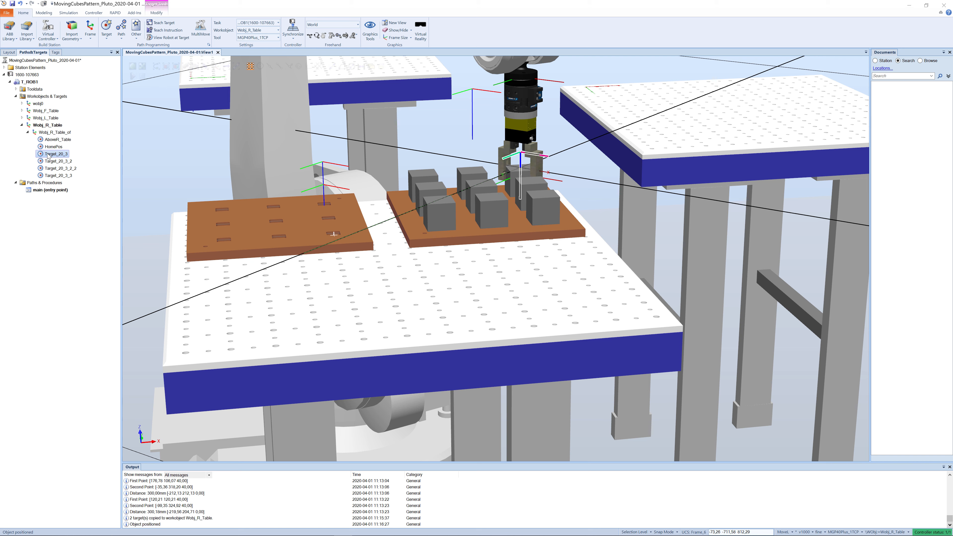
click(58, 157)
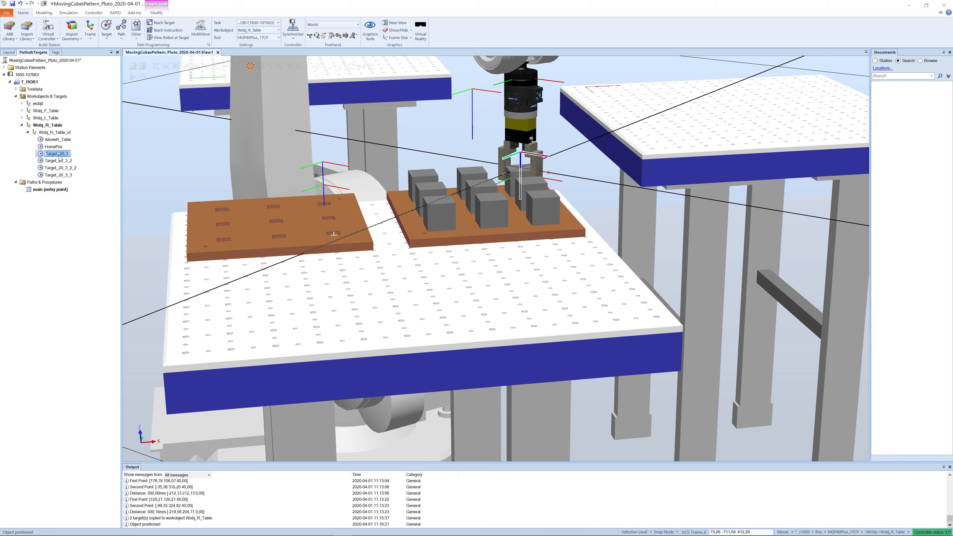
text(ApproachCube)
key(Return)
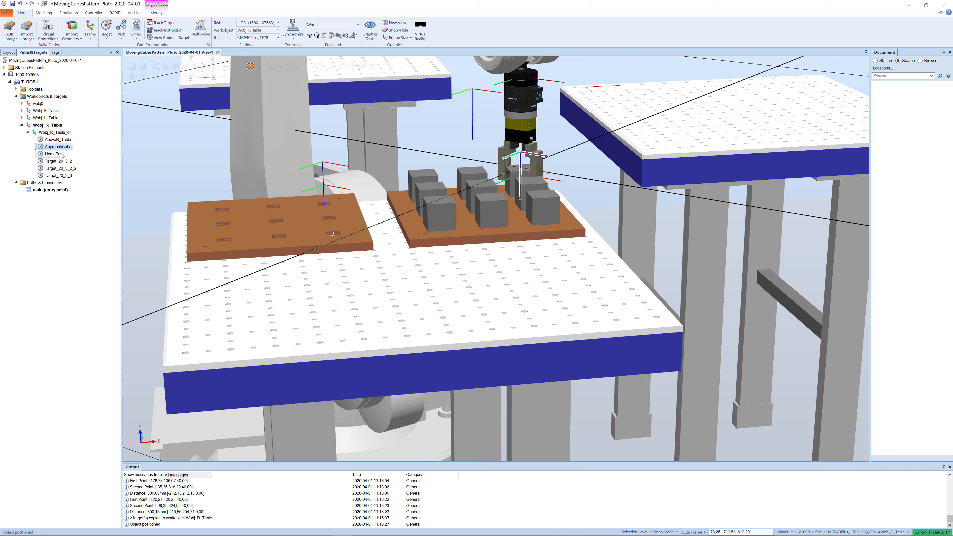
Rename the cube gripping target Target_20_3_2 as GripPos.
click(53, 164)
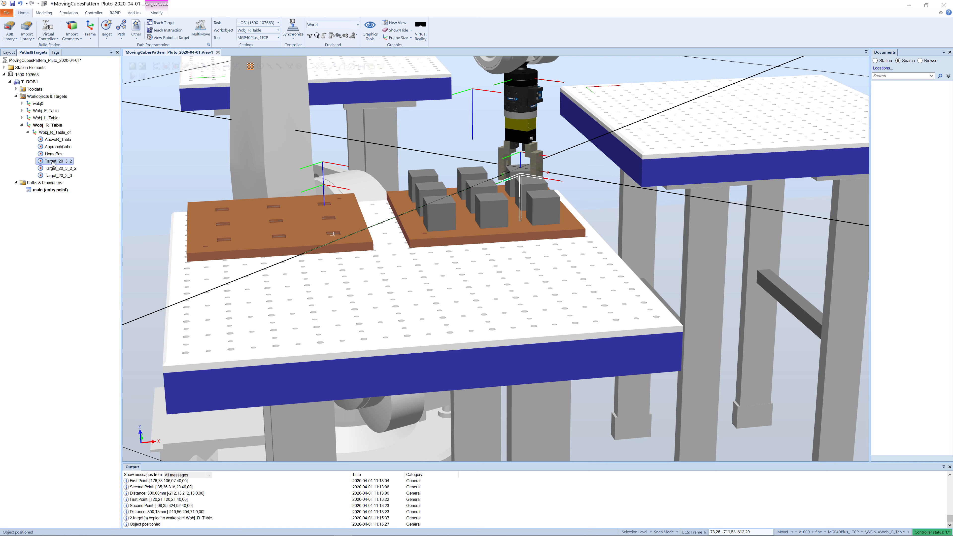
click(55, 164)
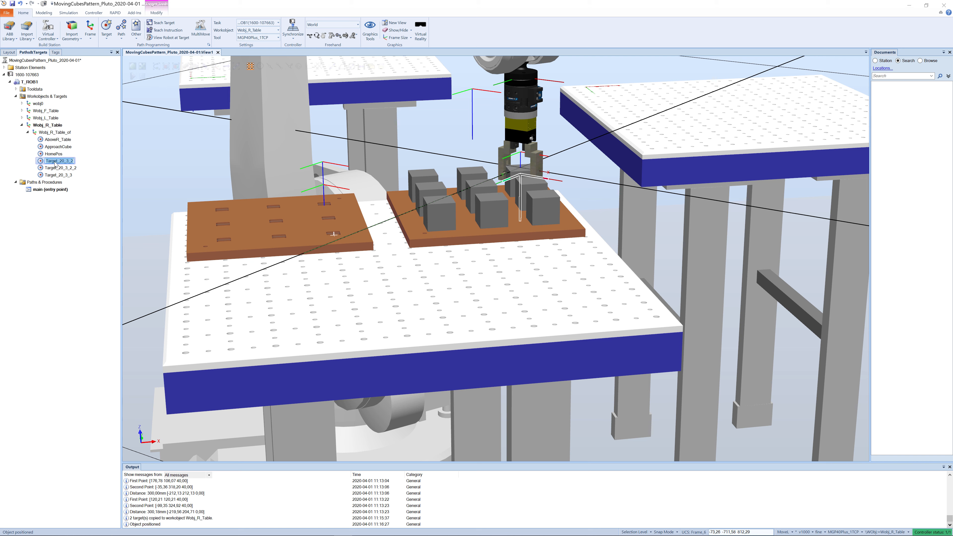
text(GripPos)
key(Return)
Rename Target_20_3_2_2, located over the empty plate, as ApproachDetachPos.
click(55, 169)
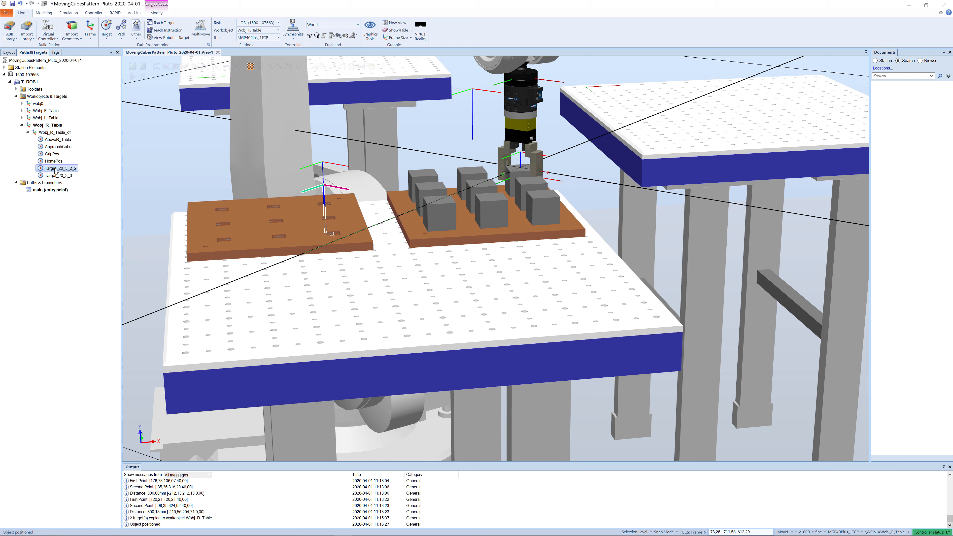
click(60, 171)
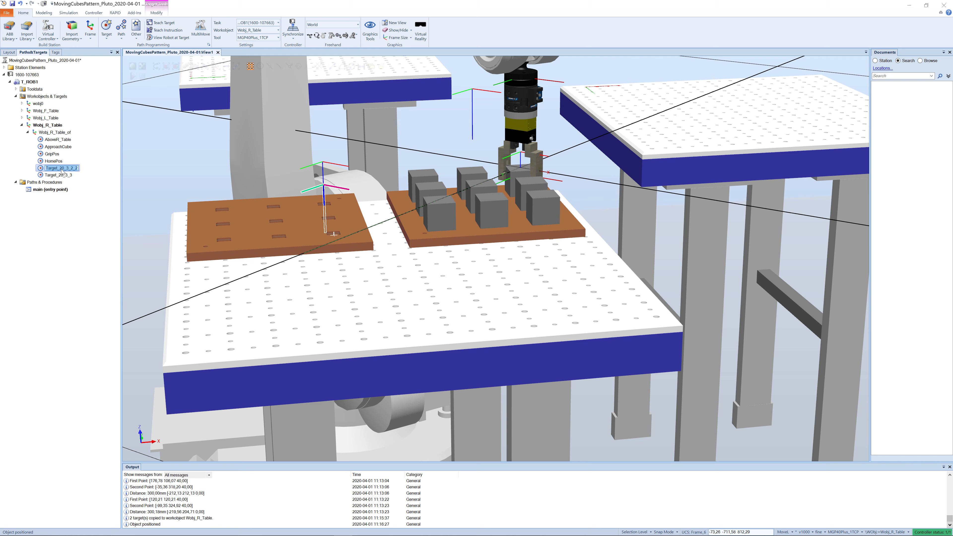
text(Approqach)
key(BackSpace)
key(BackSpace)
key(BackSpace)
key(BackSpace)
text(achDetachPos)
key(Return)
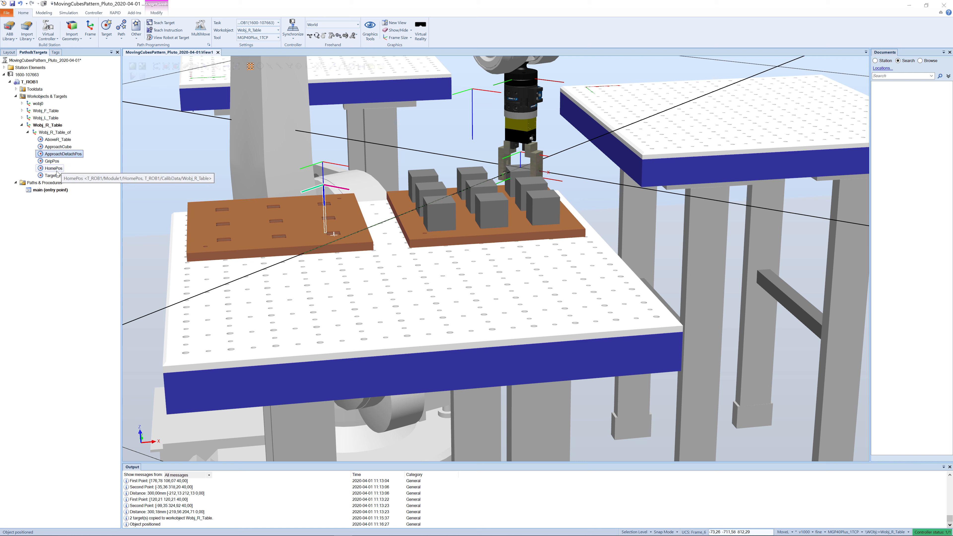
Rename Target_20_3_3, the release target on the empty plate, as DetachPosCube.
click(54, 177)
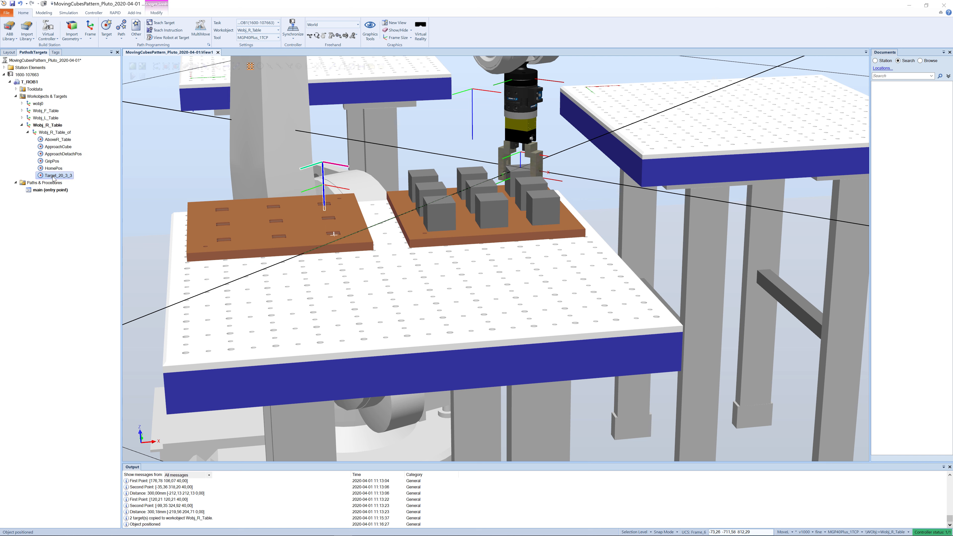
click(53, 178)
text(DetachPos)
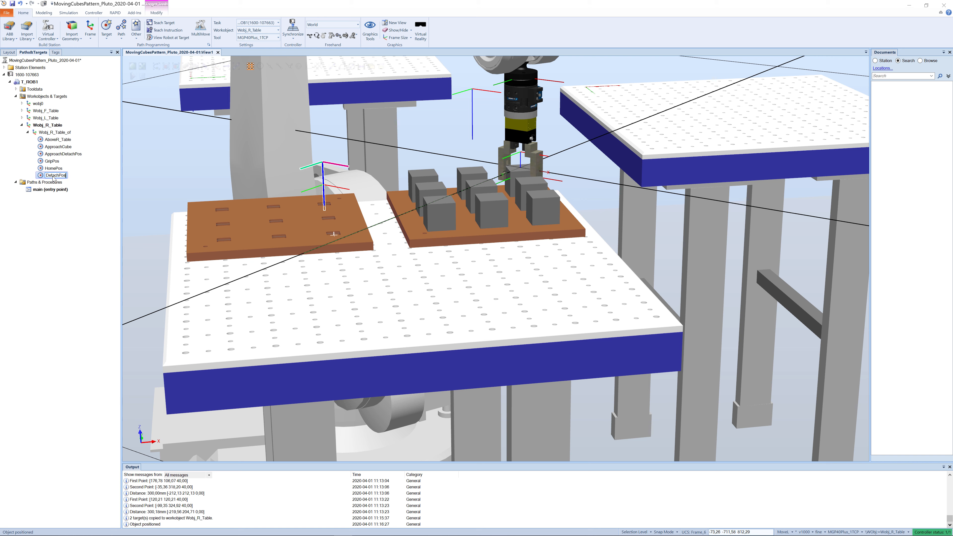
text(Cube)
key(Return)
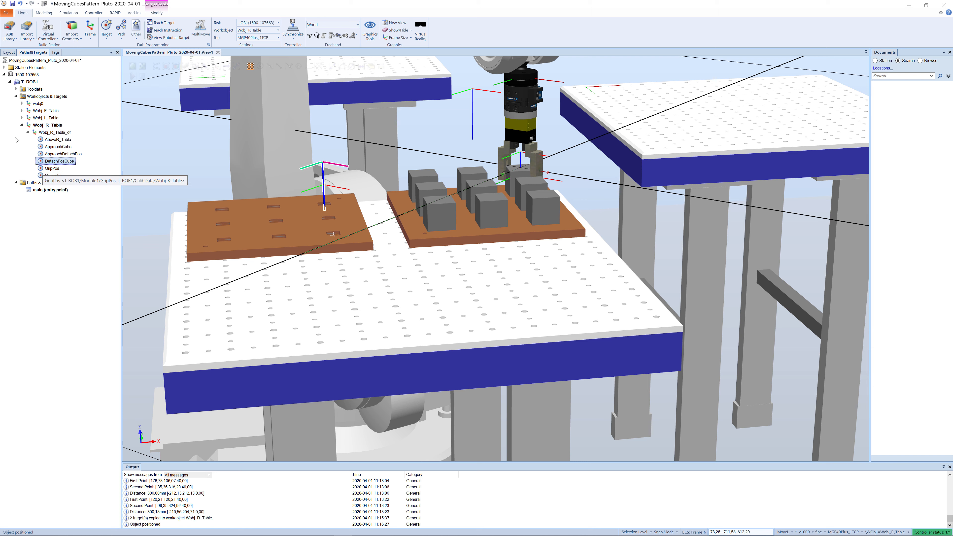
Create an empty path under Paths & Procedures and name it PickandPlaceCube.
click(23, 183)
key(ctrl+shift+r)
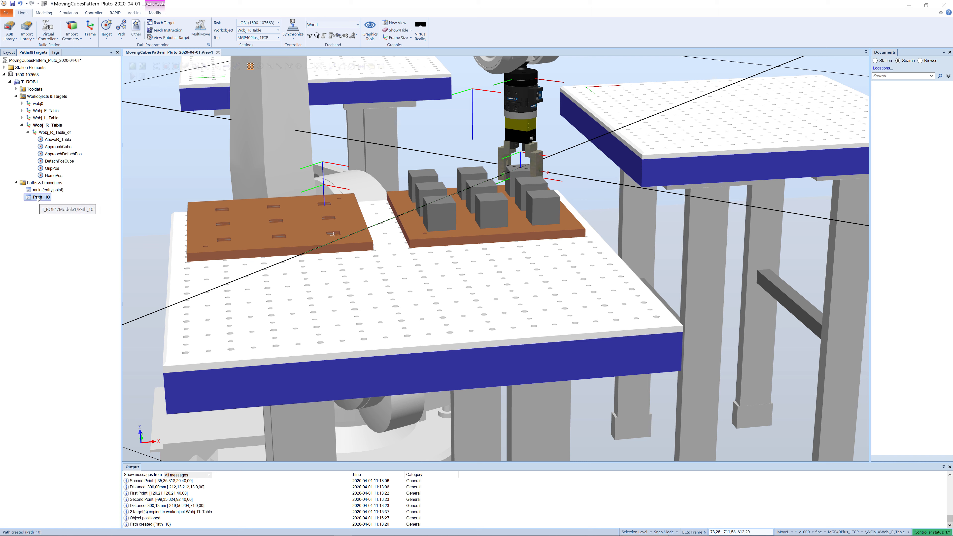
click(38, 197)
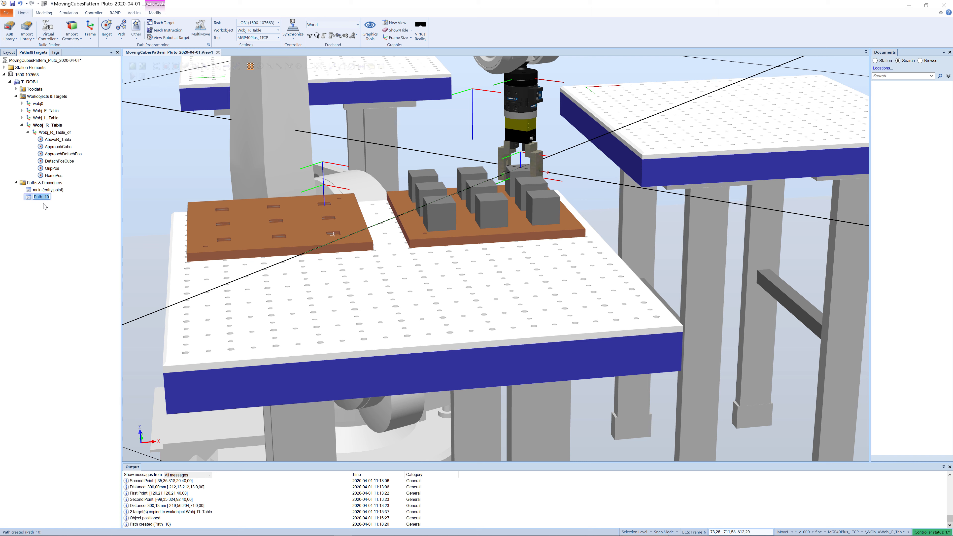
text(PickandPlaceCube)
key(Return)
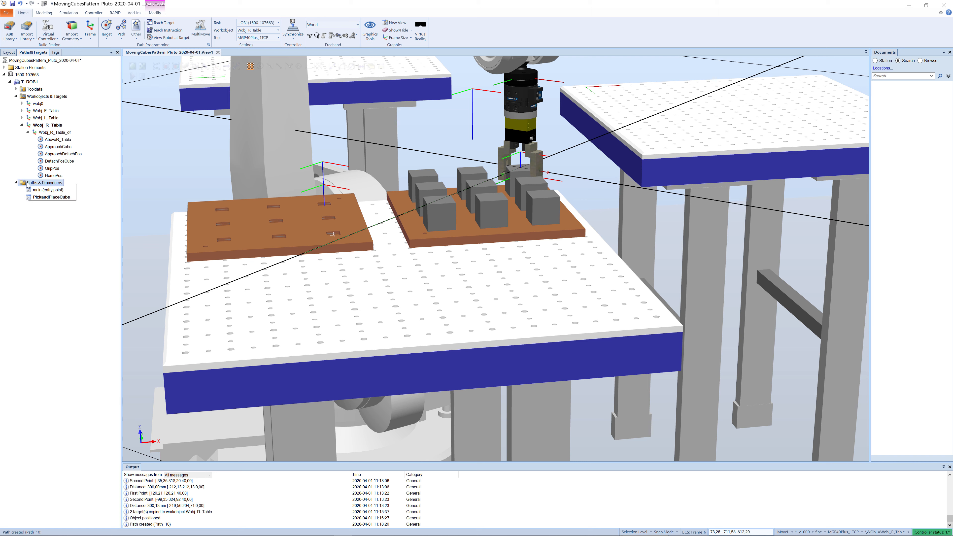
Create a second empty path under Paths & Procedures and name it Initiate.
key(ctrl+shift+r)
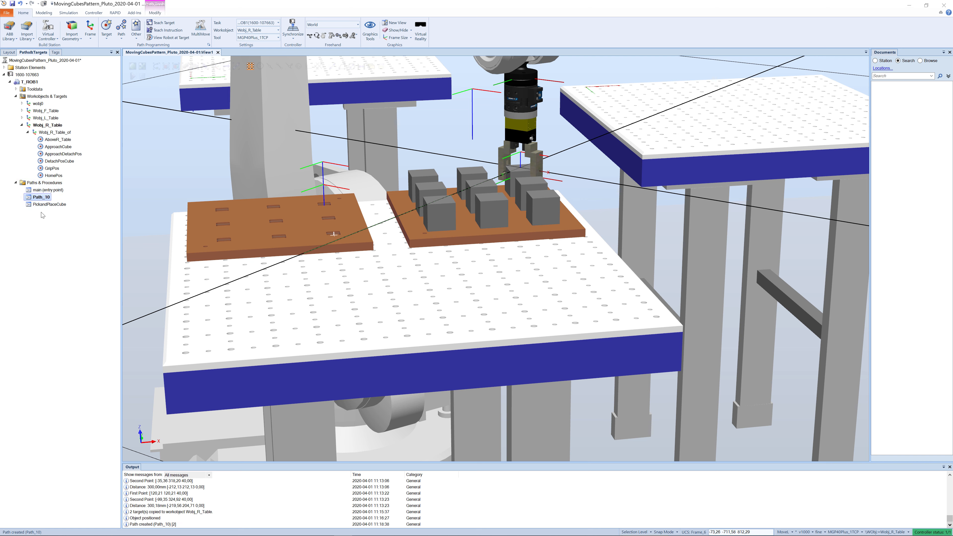
click(37, 198)
text(Initiate)
key(Return)
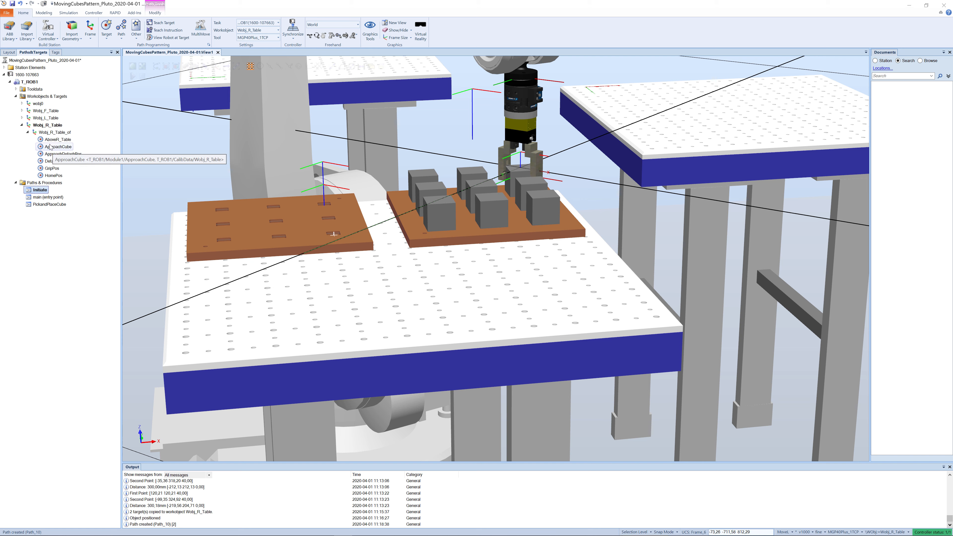
Add linear moves to HomePos and AboveR_Table, in that order, to the Initiate path.
drag(49, 176, 40, 189)
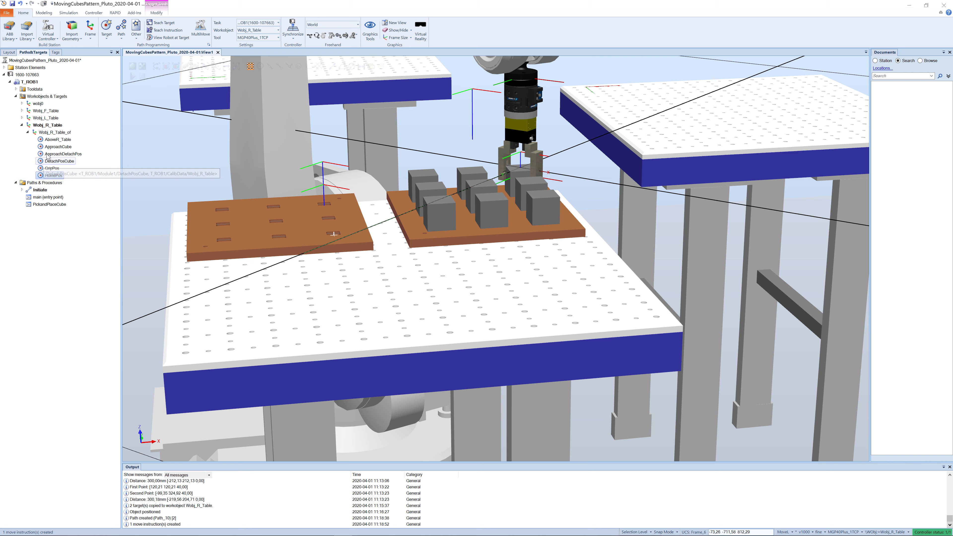
drag(48, 141, 47, 193)
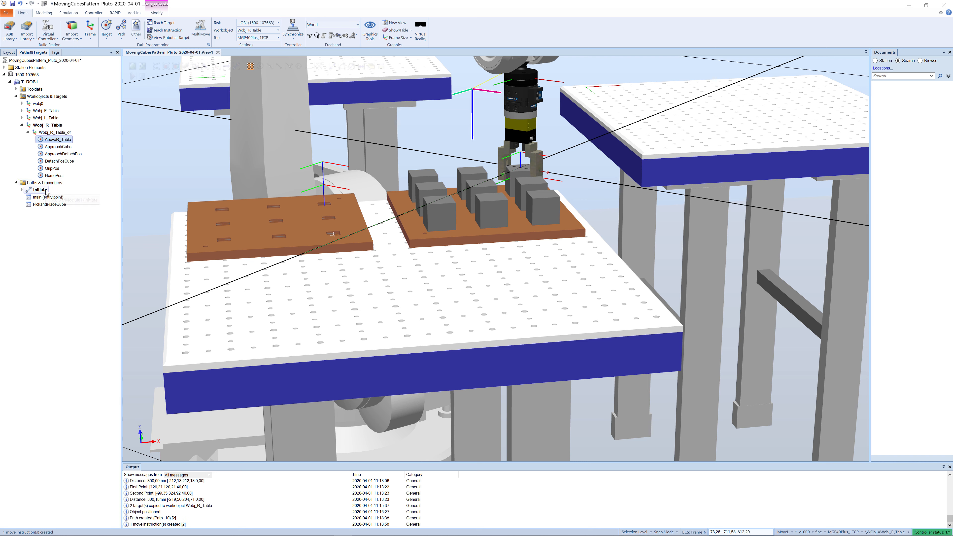
click(21, 190)
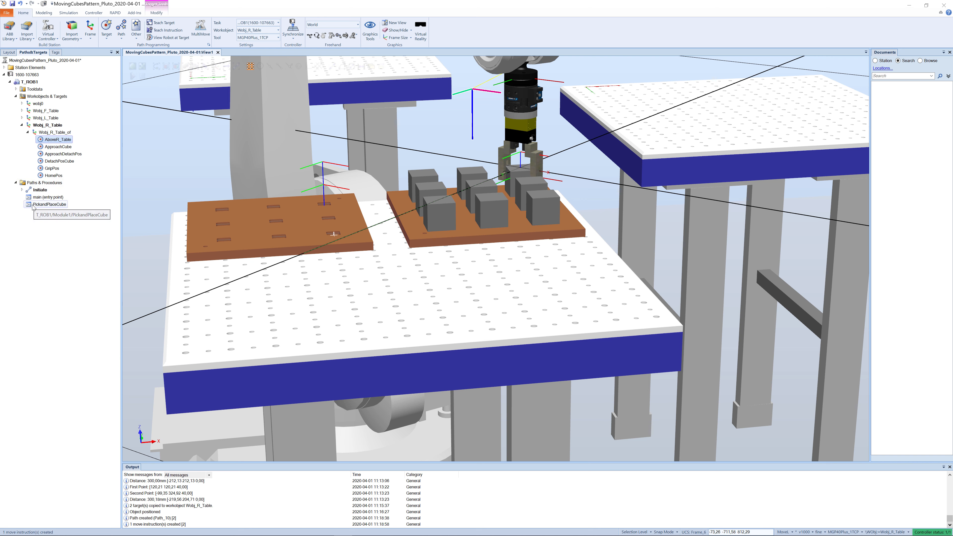
click(21, 190)
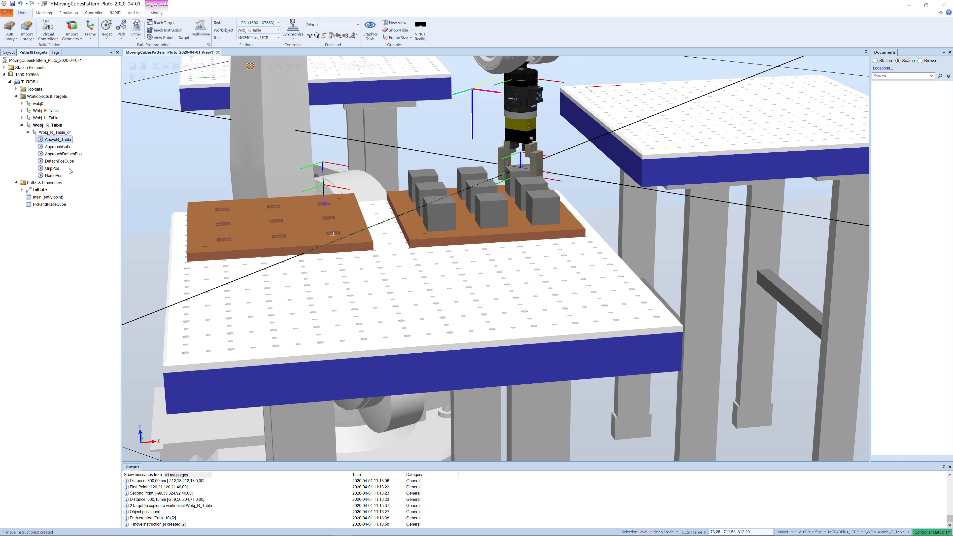
Fill the PickandPlaceCube path with linear moves to ApproachCube, GripPos, ApproachDetachPos and DetachPosCube, in that order.
click(46, 147)
drag(46, 149, 46, 204)
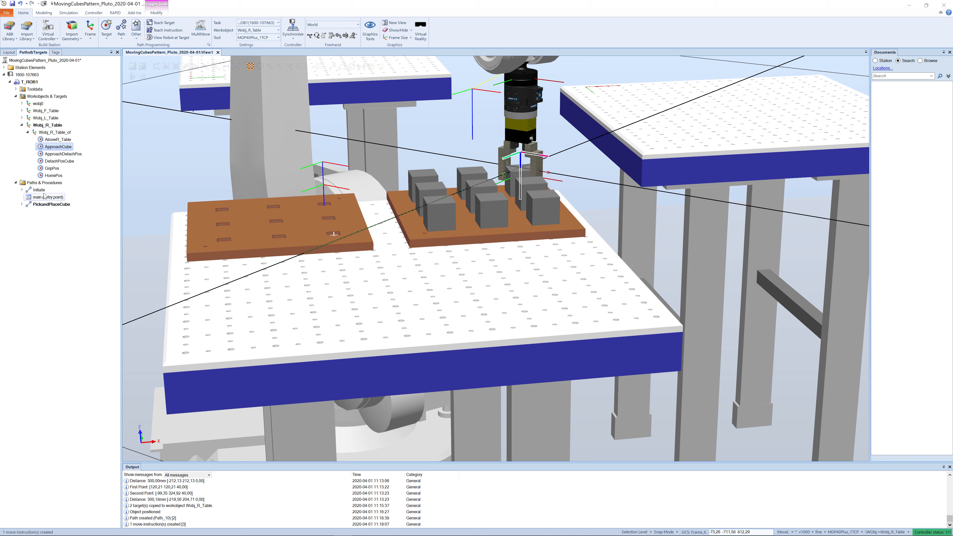
click(52, 169)
drag(53, 170, 49, 204)
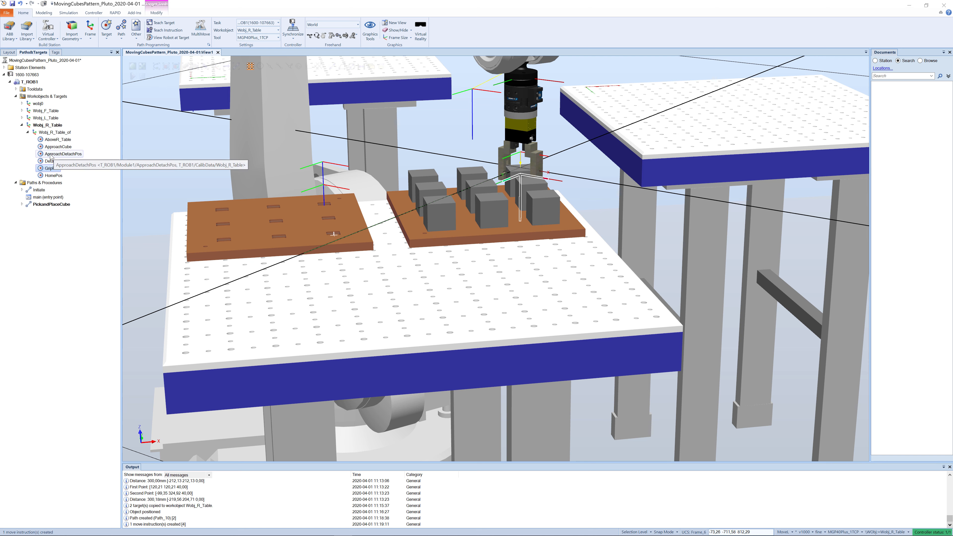
drag(50, 155, 47, 206)
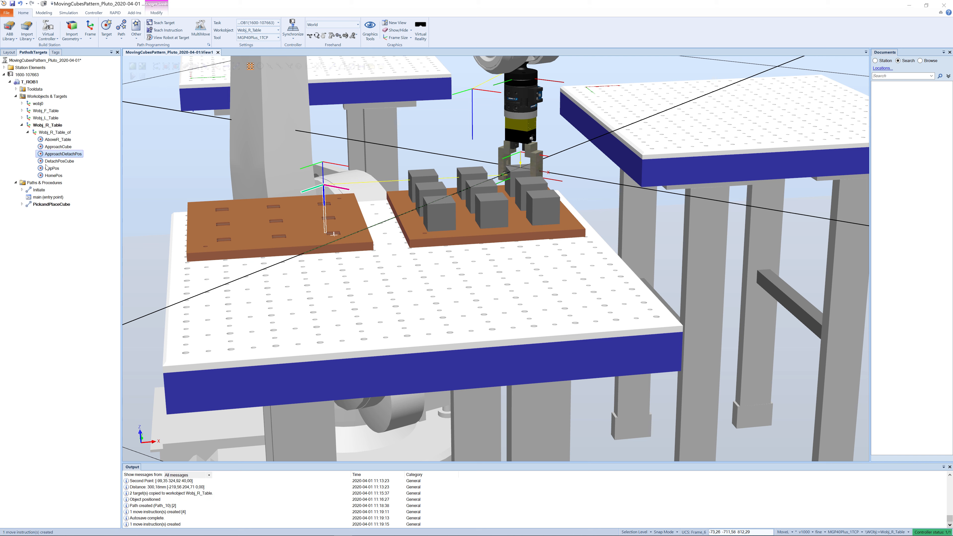
drag(46, 164, 46, 206)
click(21, 203)
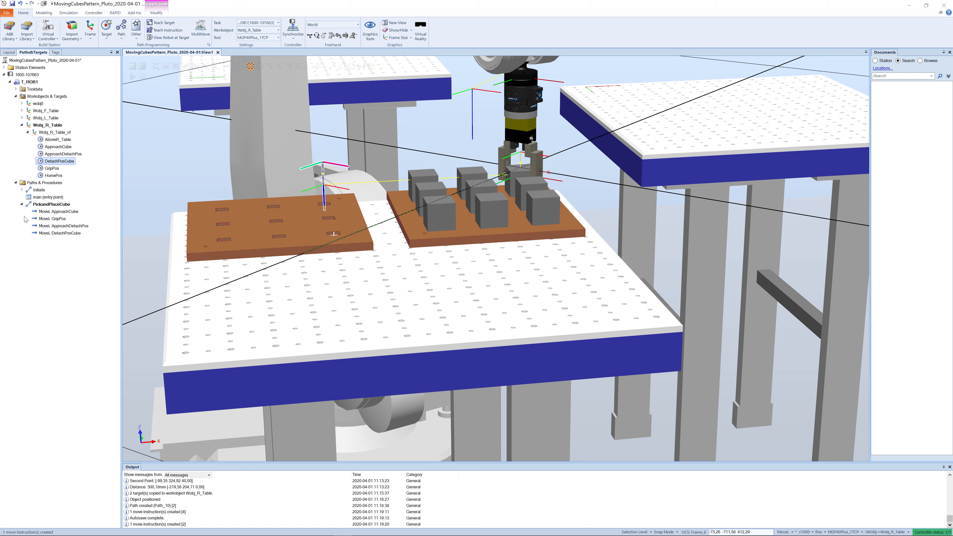
Auto-configure all move instructions of the Initiate path.
click(22, 190)
right_click(30, 190)
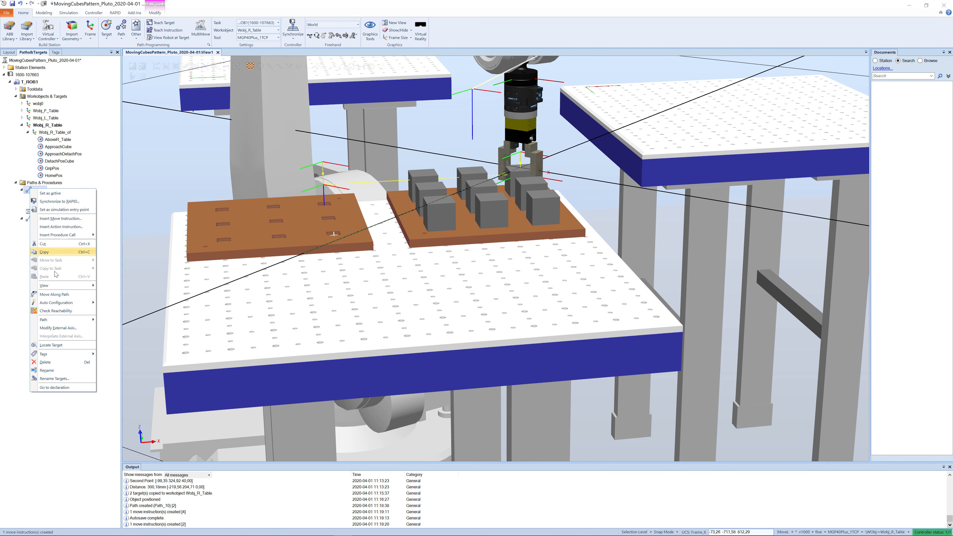
mouse_move(59, 306)
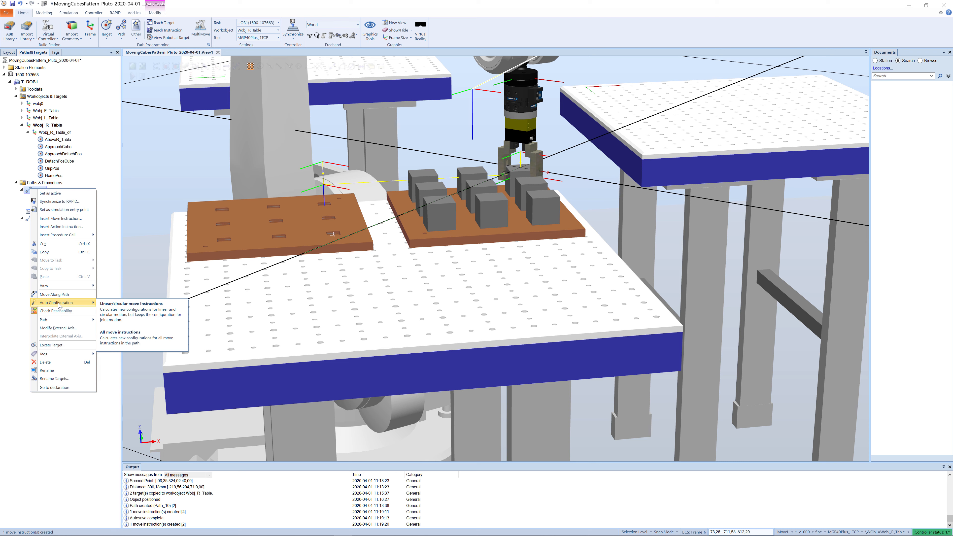
click(117, 333)
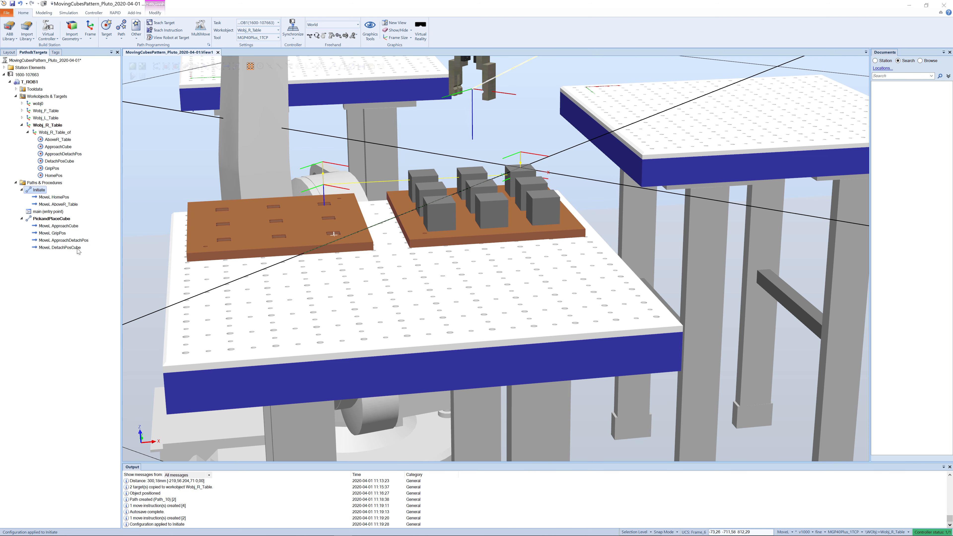
Auto-configure the linear/circular move instructions of the PickandPlaceCube path.
click(34, 220)
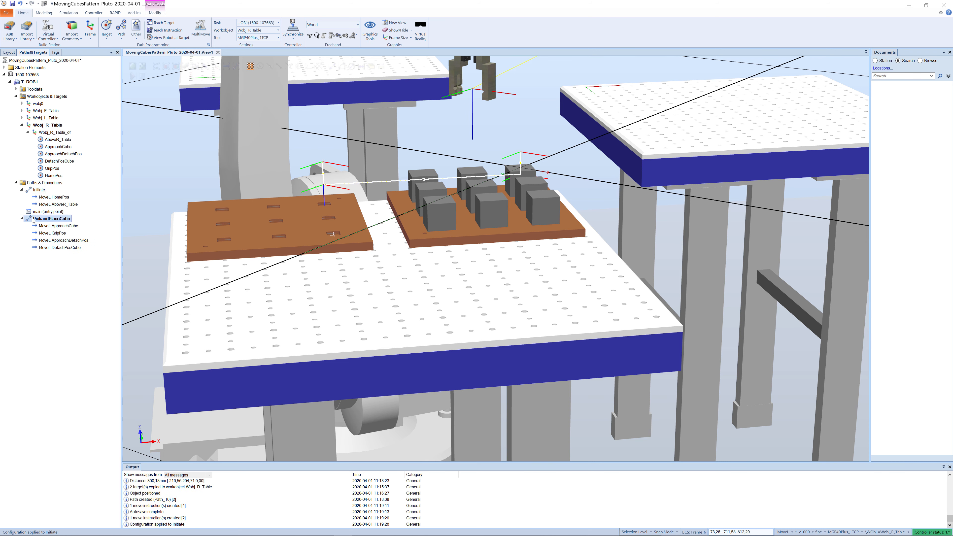
right_click(33, 220)
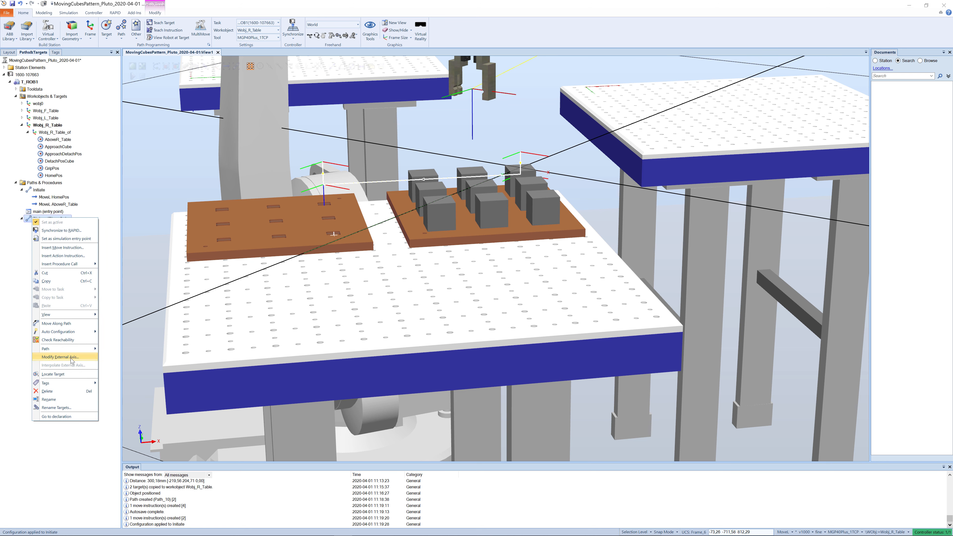
mouse_move(68, 348)
mouse_move(68, 332)
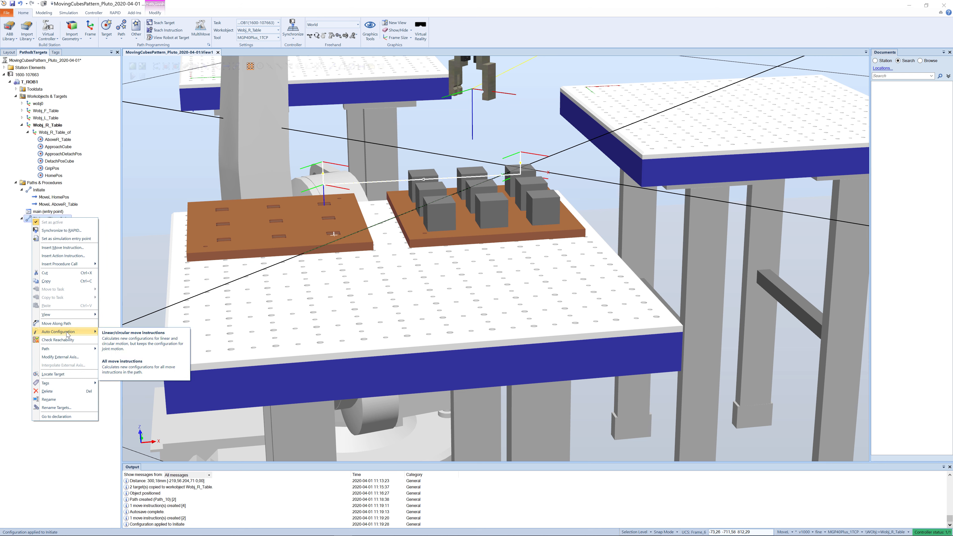
click(111, 336)
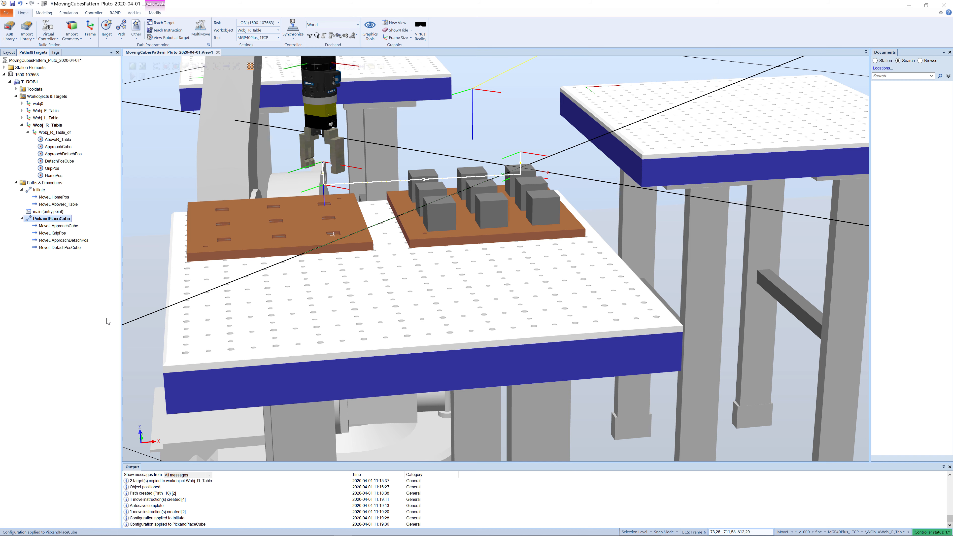
Test the robot's motion by moving it along the Initiate path and the PickandPlaceCube path.
scroll(404, 248, down, 5)
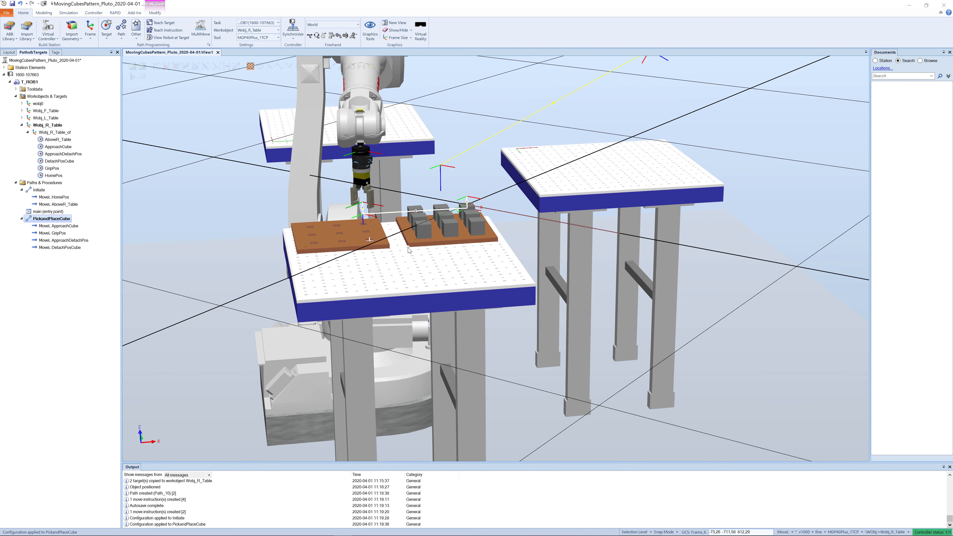
click(38, 190)
right_click(38, 189)
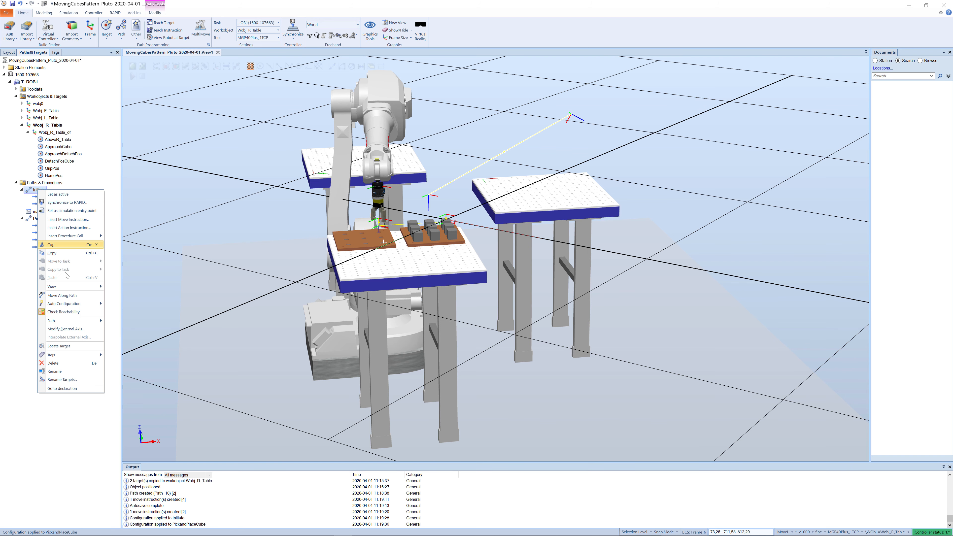
mouse_move(67, 303)
click(124, 314)
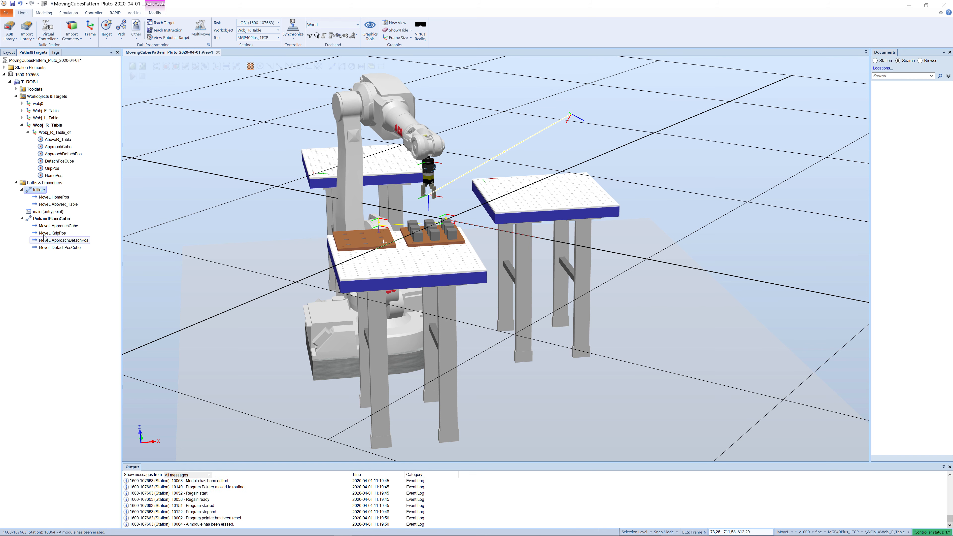
right_click(38, 220)
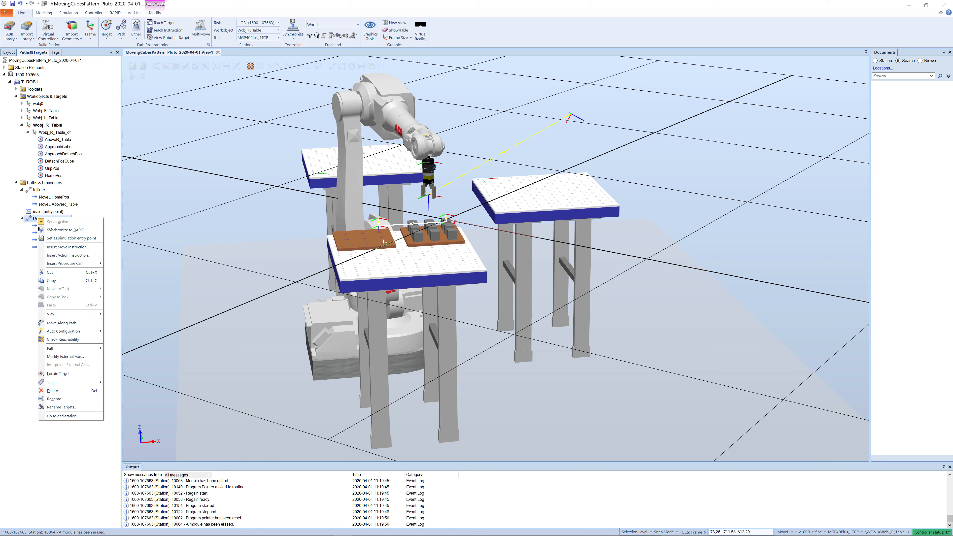
click(77, 321)
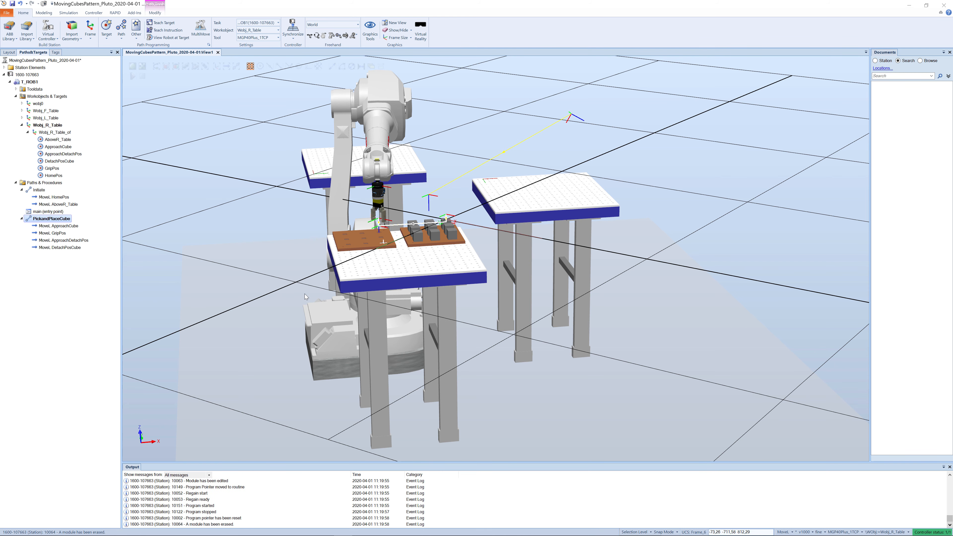
Insert a second linear move to ApproachCube directly after the GripPos move in PickandPlaceCube.
scroll(572, 276, up, 5)
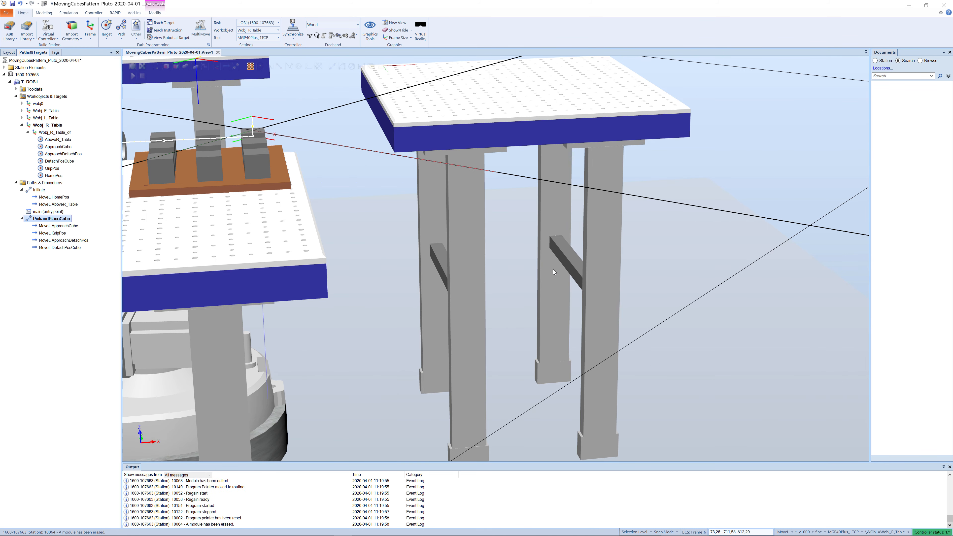
click(384, 212)
scroll(390, 211, down, 5)
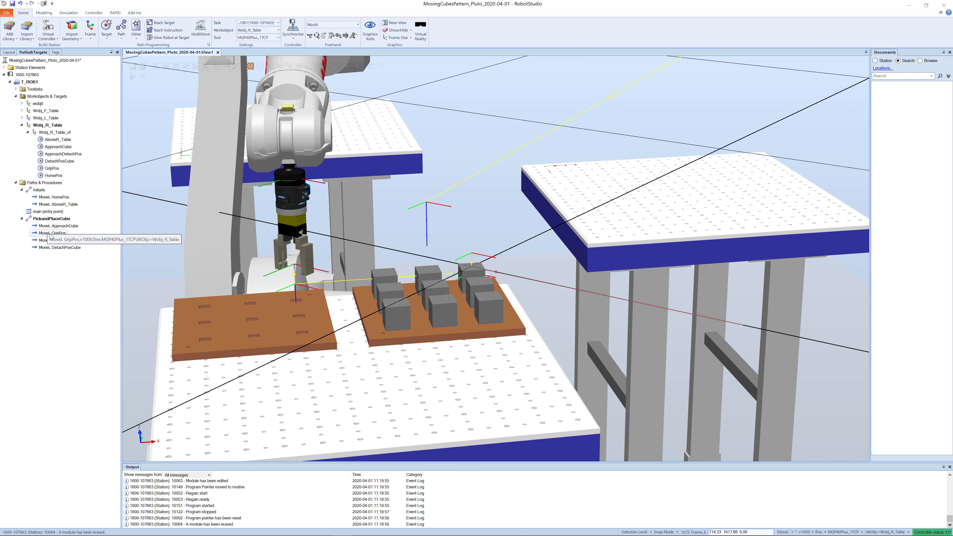
click(47, 147)
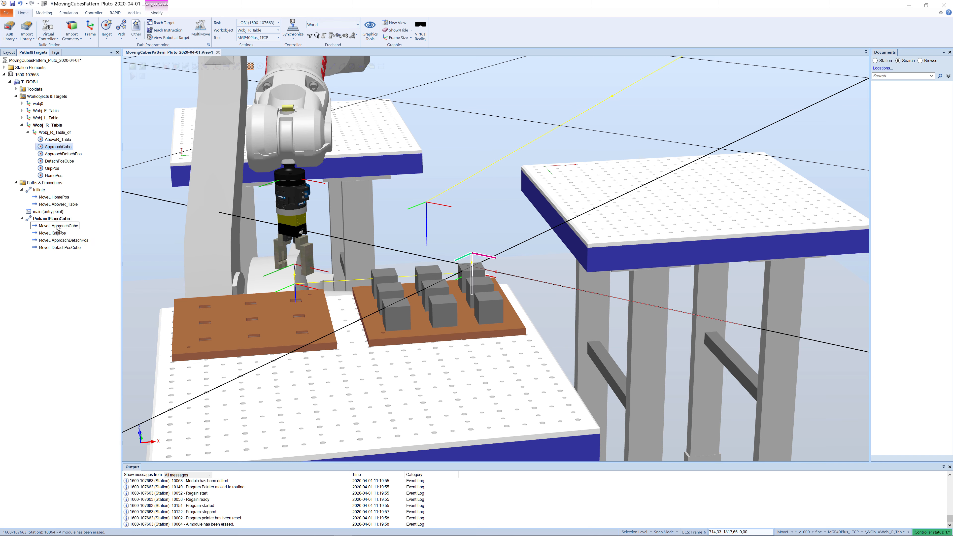
drag(57, 235, 57, 236)
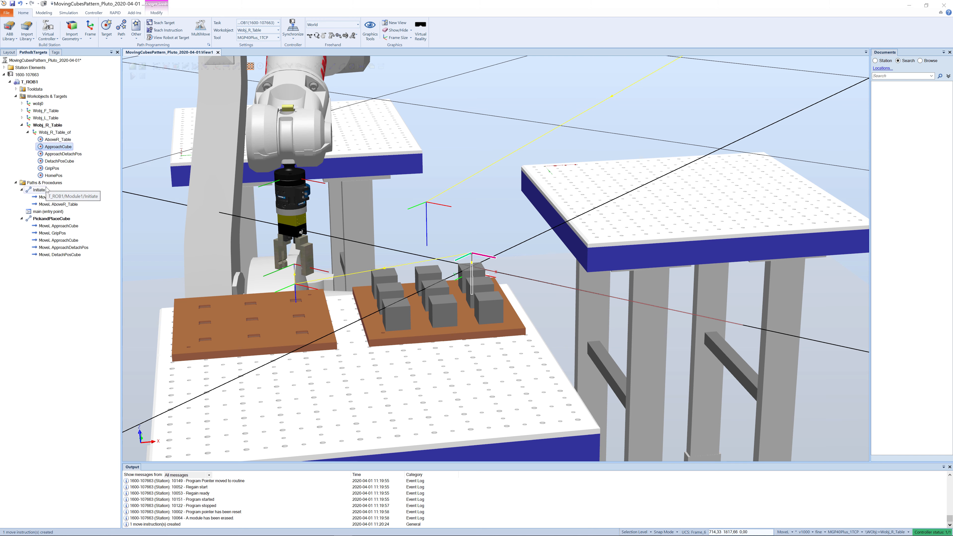
Add a second linear move to ApproachDetachPos in PickandPlaceCube and place it after the DetachPosCube move.
click(45, 155)
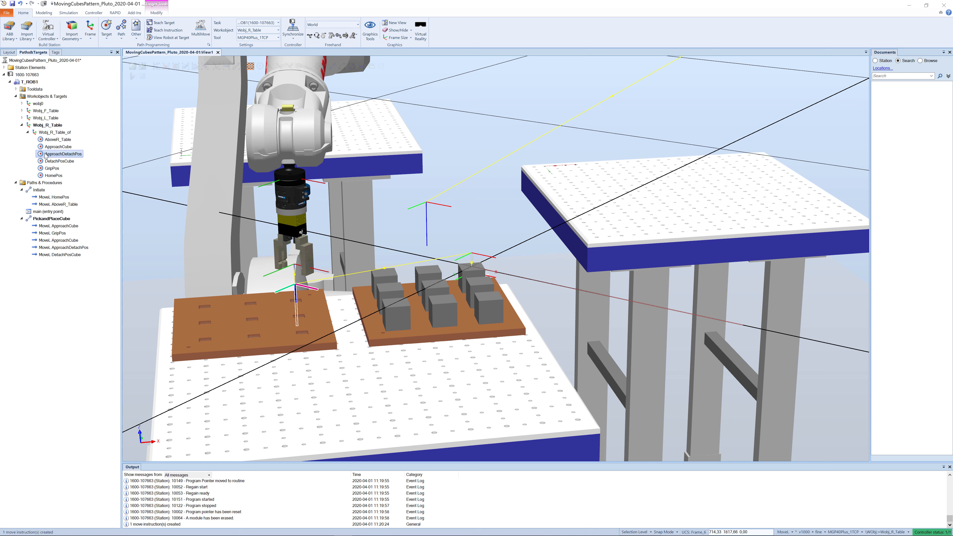
drag(52, 233, 53, 248)
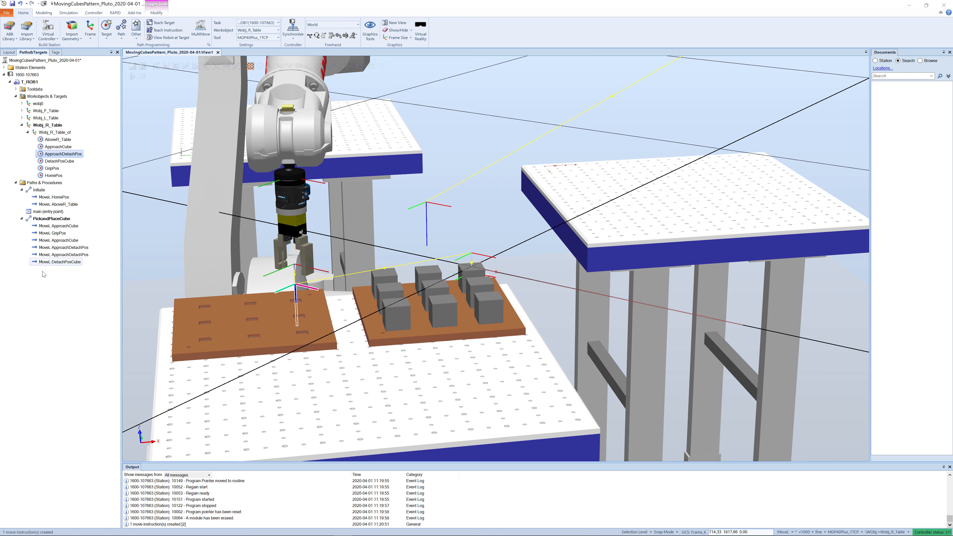
drag(47, 255, 45, 267)
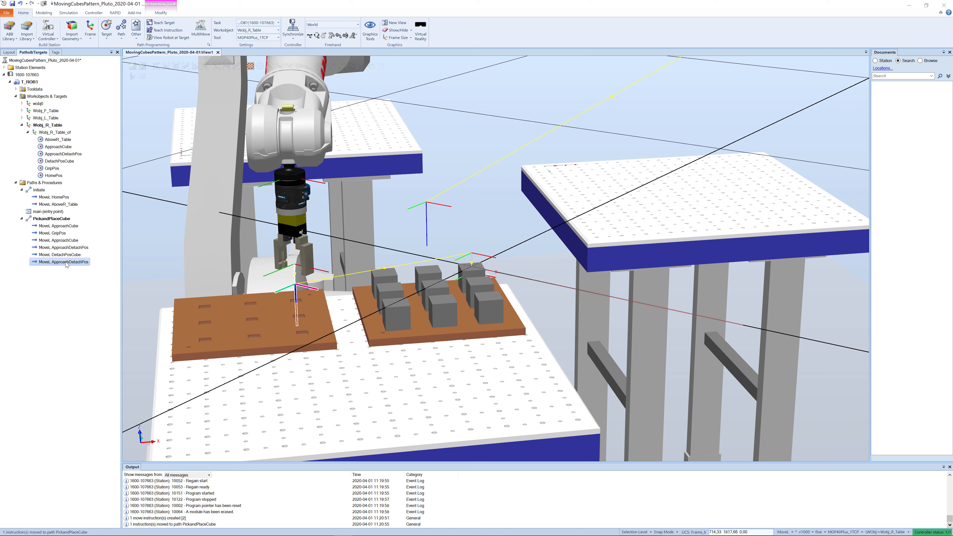
Test the robot's motion by moving it along the main procedure and the extended PickandPlaceCube path.
right_click(36, 213)
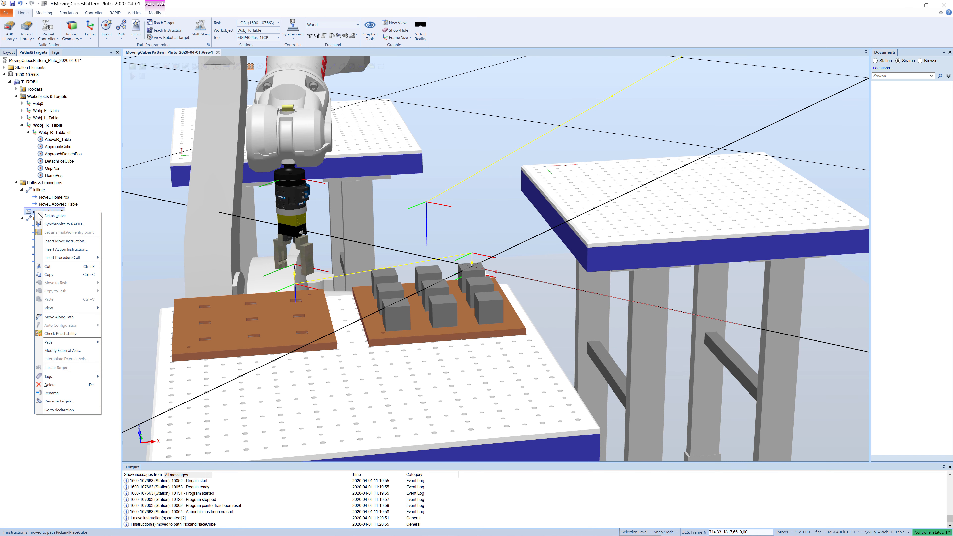
click(59, 317)
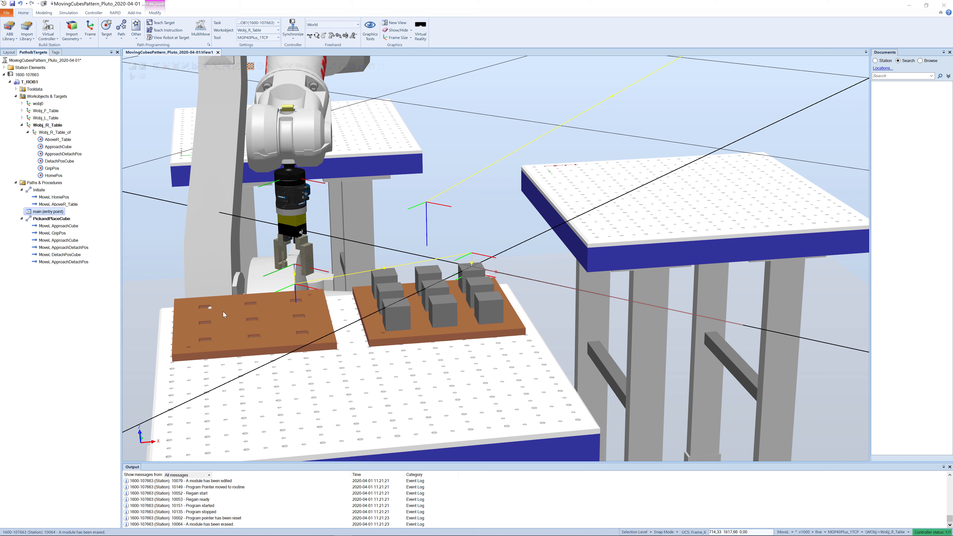
click(38, 220)
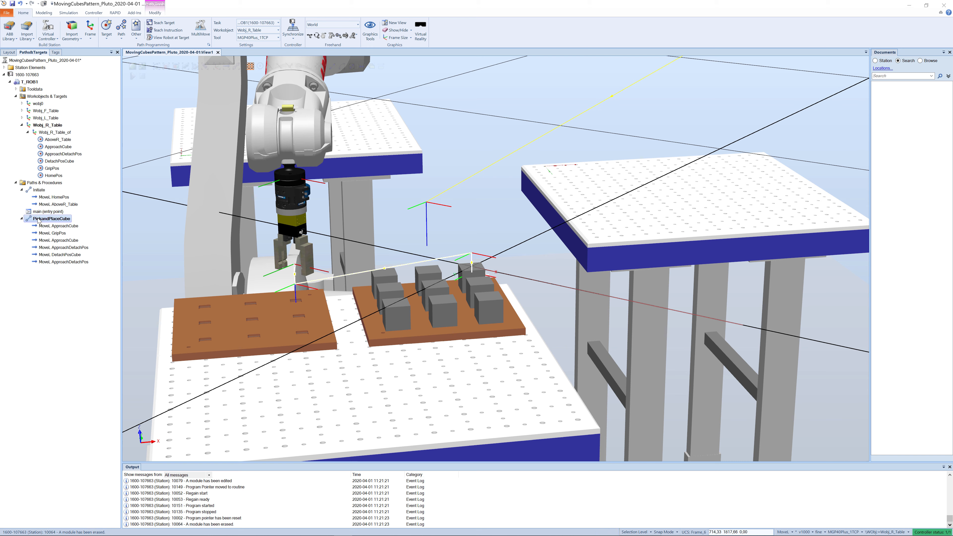
right_click(38, 220)
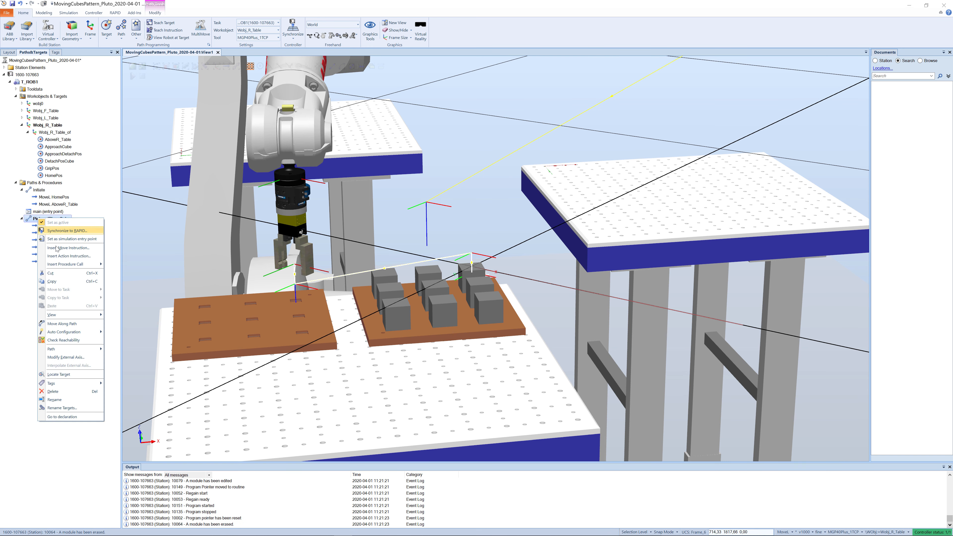
click(63, 324)
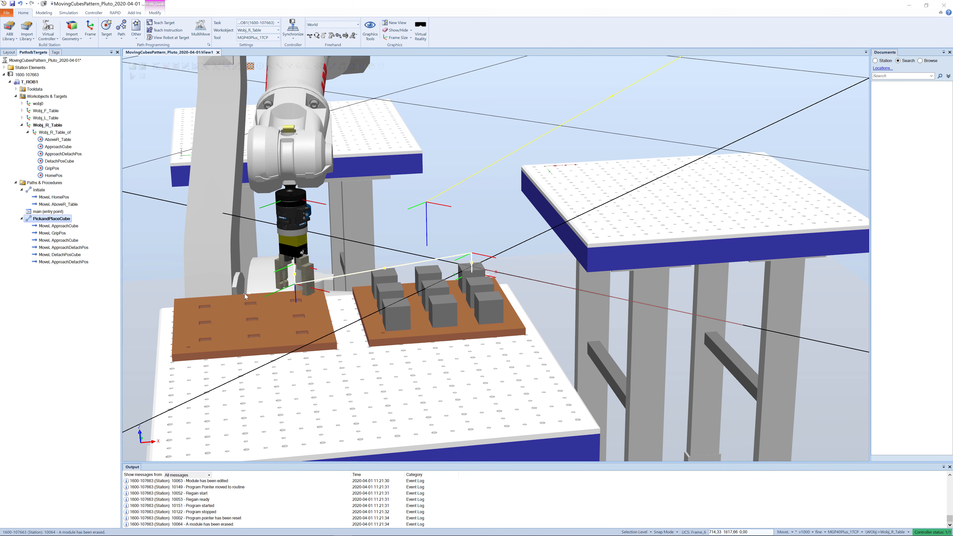
View the robot at each move instruction of PickandPlaceCube to check the order of the approach, grip and detach positions.
ctrl+shift+drag(264, 290, 266, 278)
right_click(43, 226)
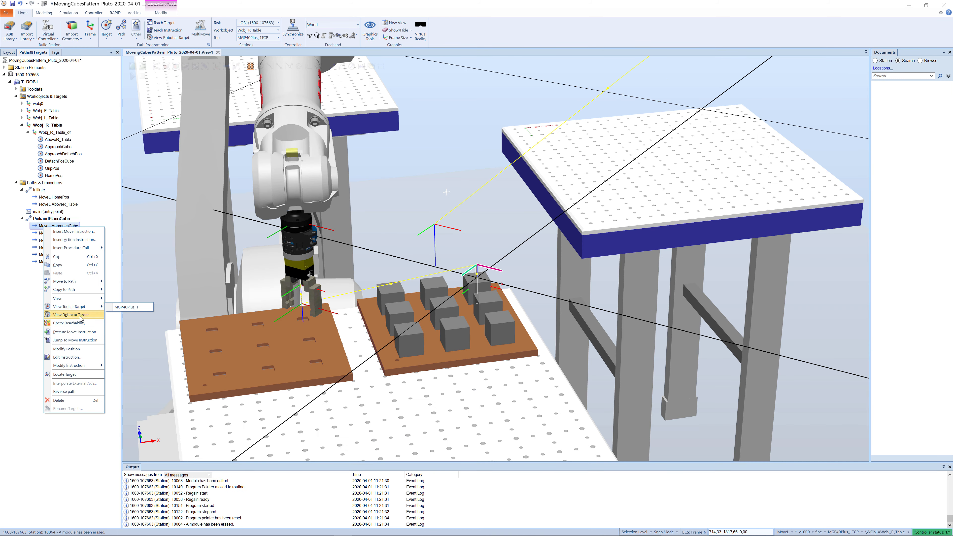
click(61, 319)
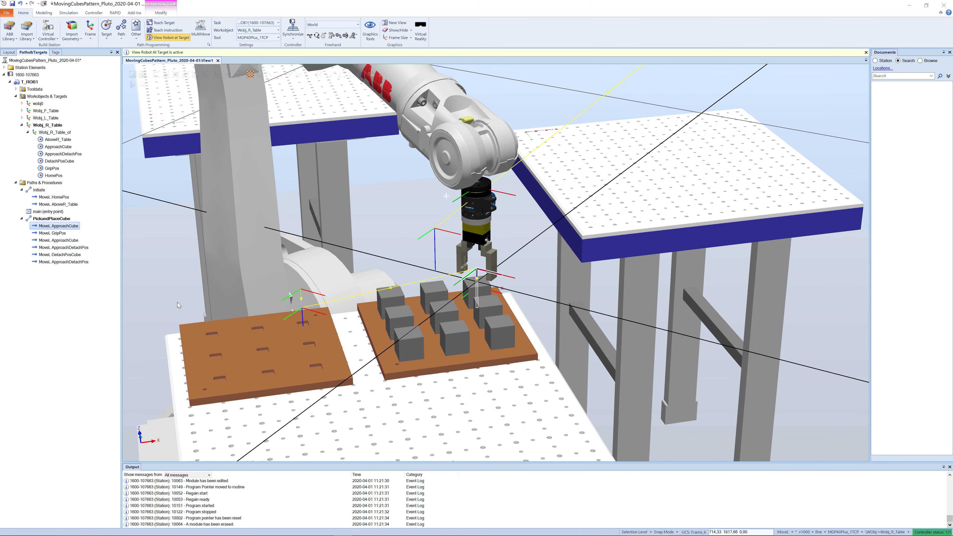
click(55, 234)
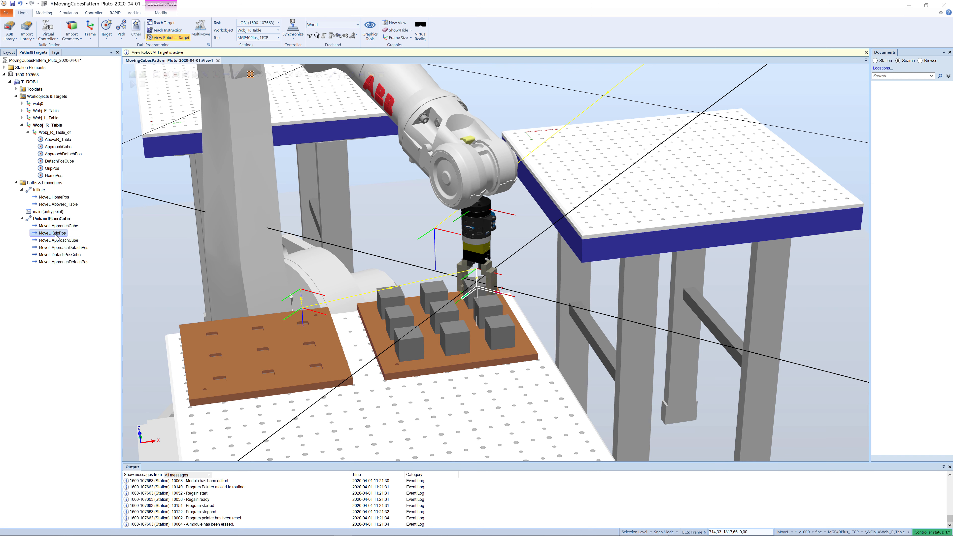
click(56, 242)
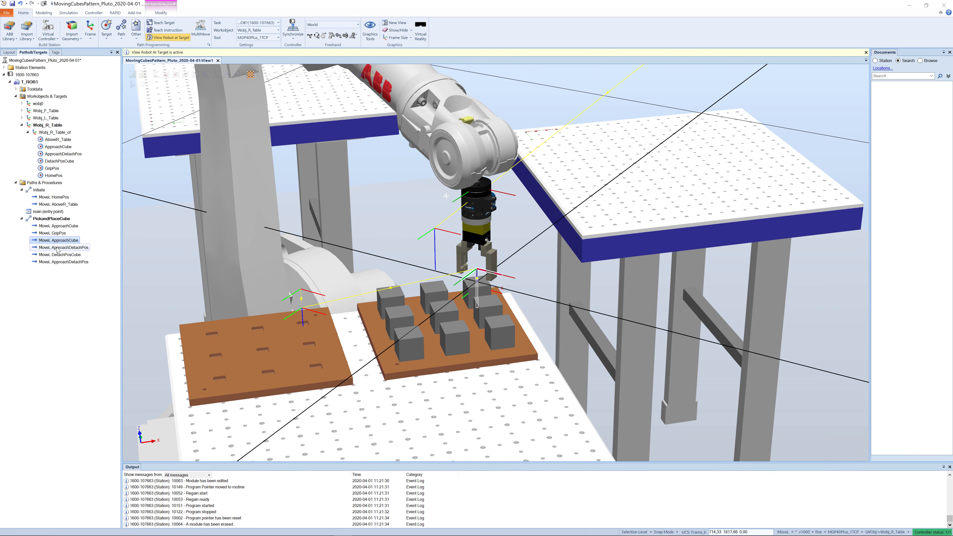
click(57, 248)
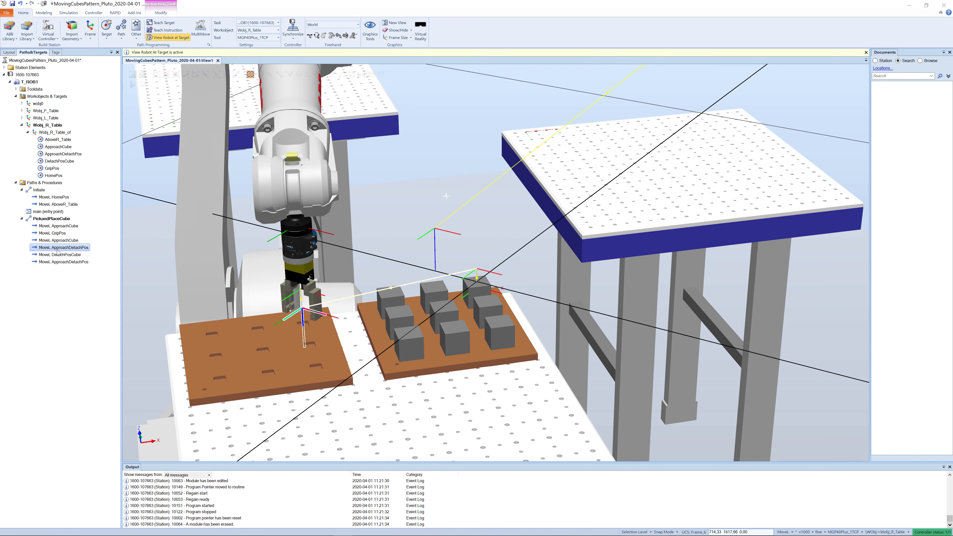
click(59, 254)
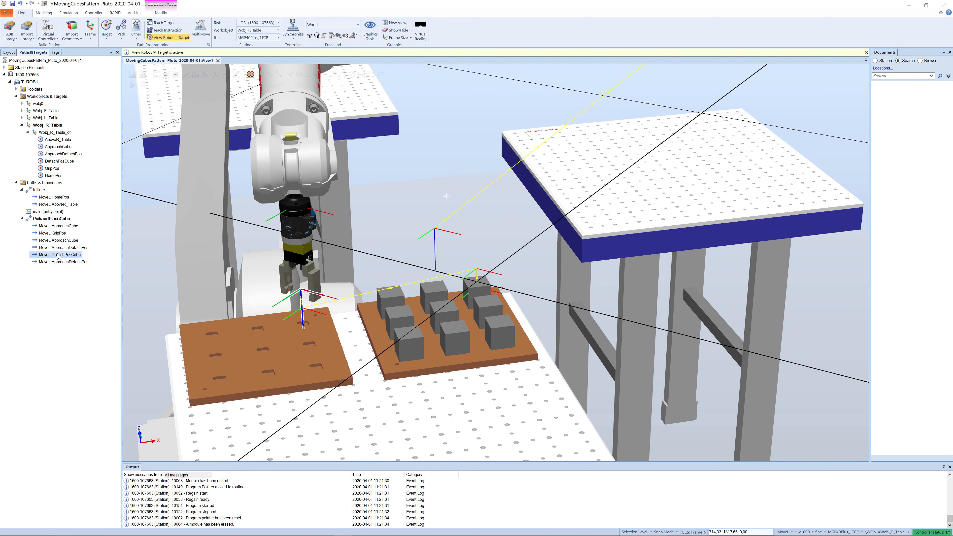
click(59, 248)
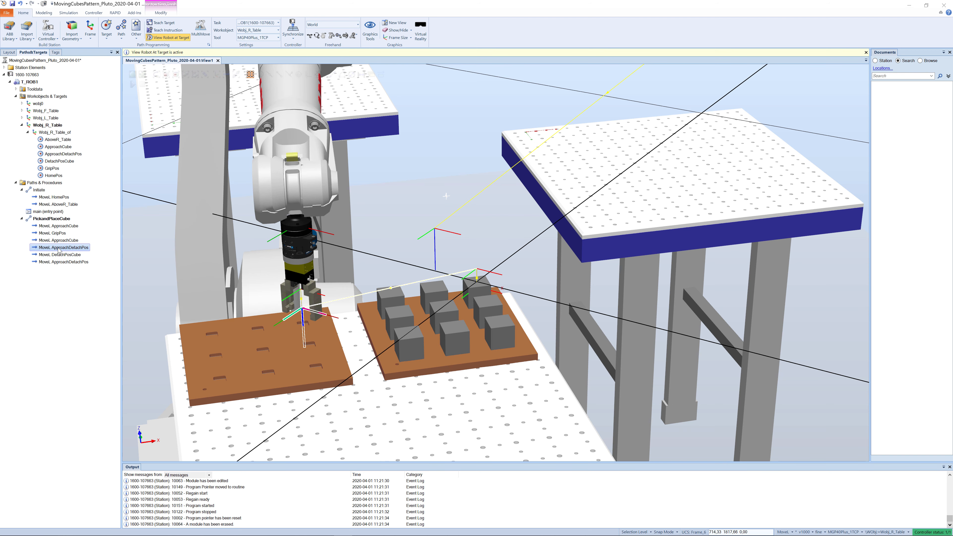
click(59, 244)
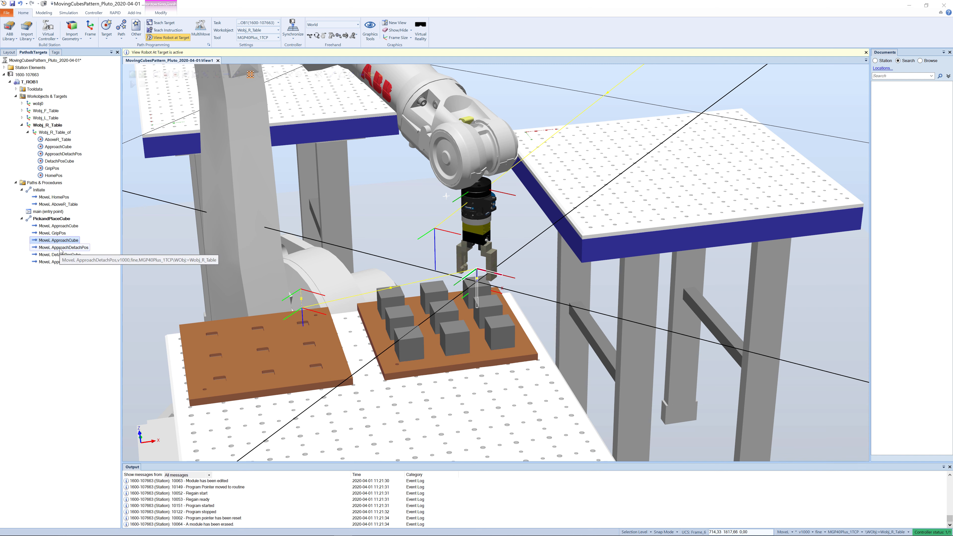
click(61, 248)
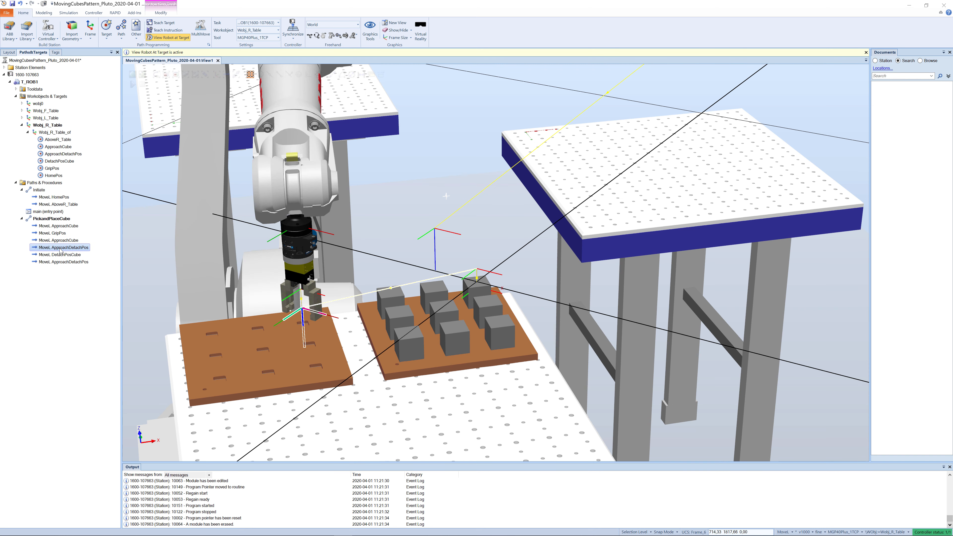
click(61, 261)
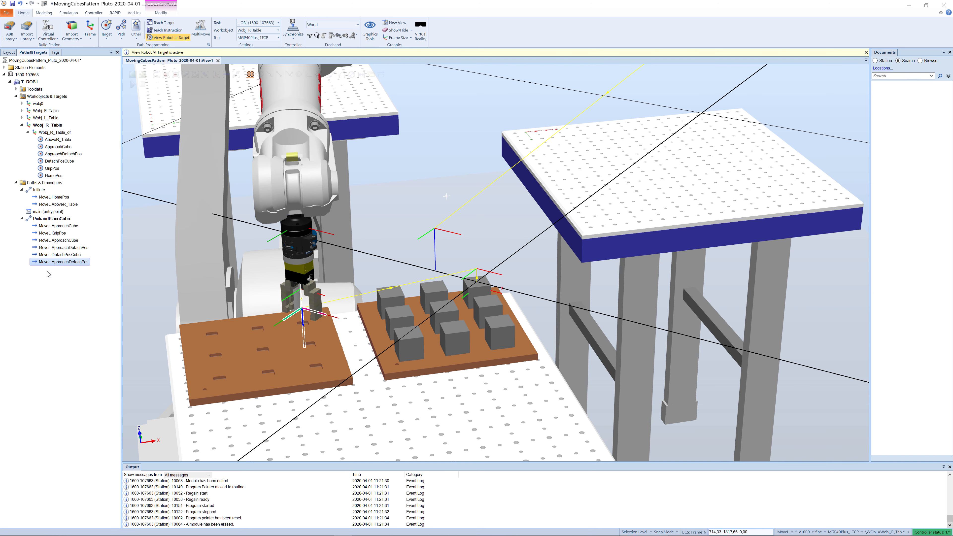
click(56, 249)
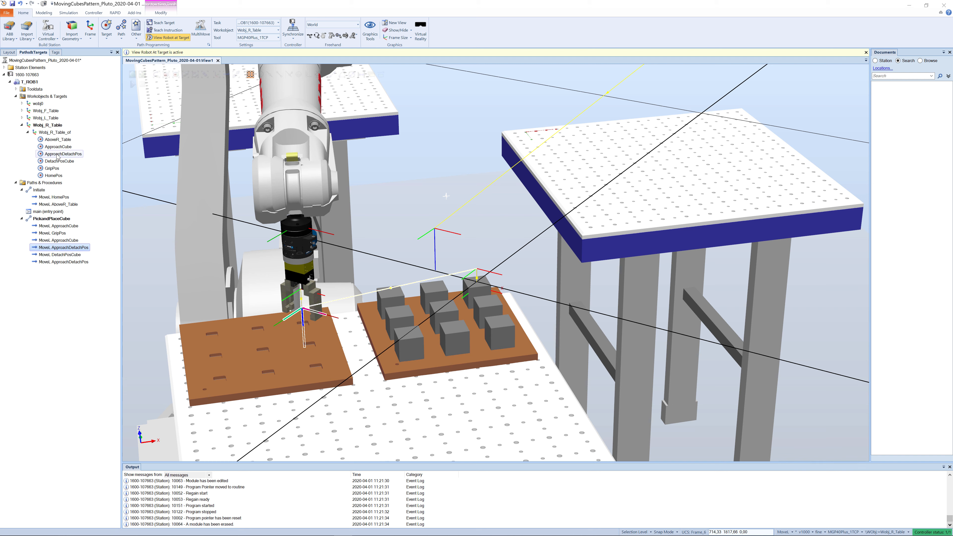
Rename the target ApproachDetachPos in Wobj_R_Table as DetachPos.
click(58, 155)
click(61, 154)
click(63, 154)
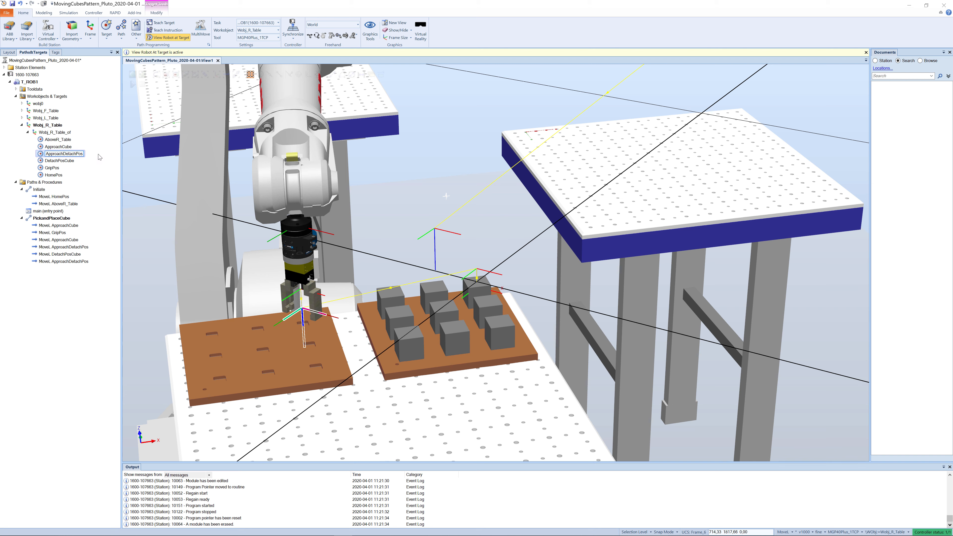
key(BackSpace)
key(BackSpace)
key(BackSpace)
key(BackSpace)
key(Return)
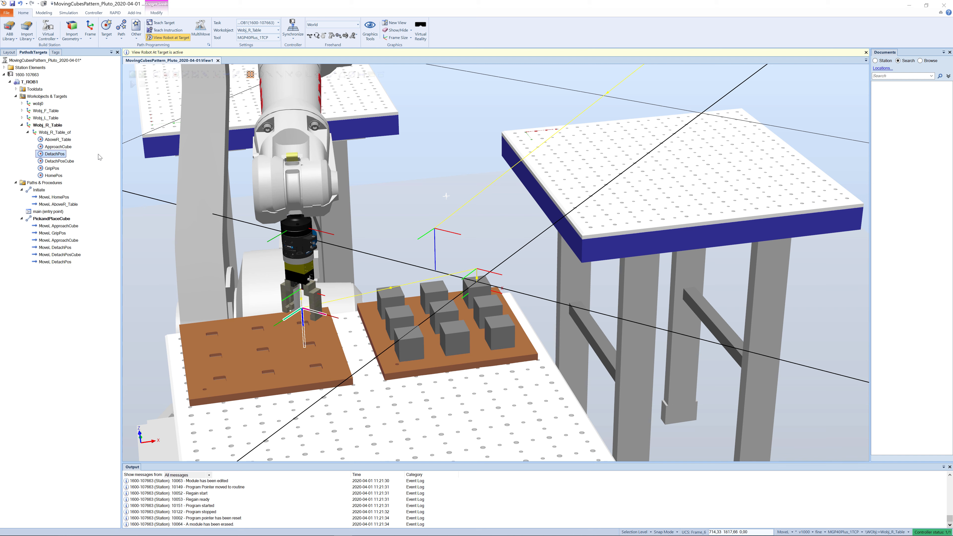
Rename the target DetachPosCube in Wobj_R_Table as ApproachDetach.
click(60, 161)
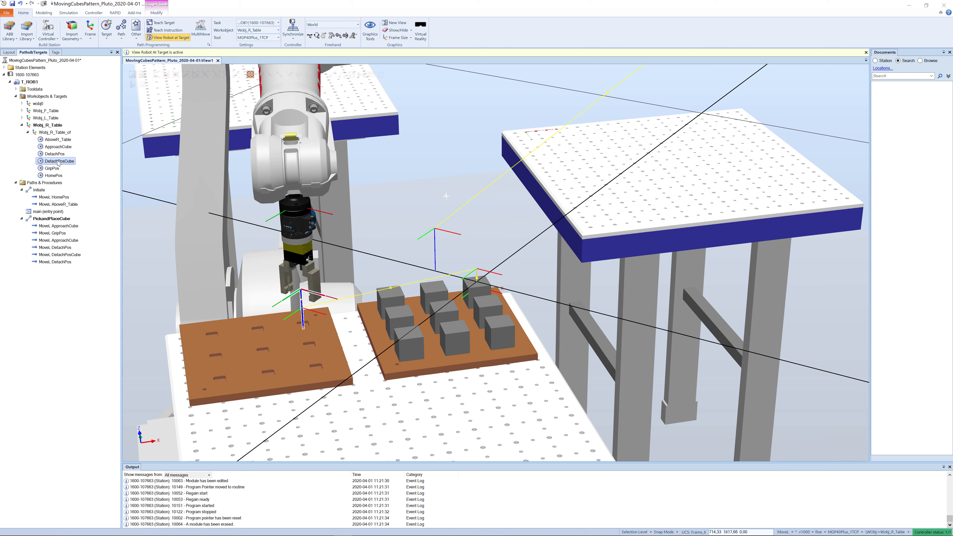
click(59, 162)
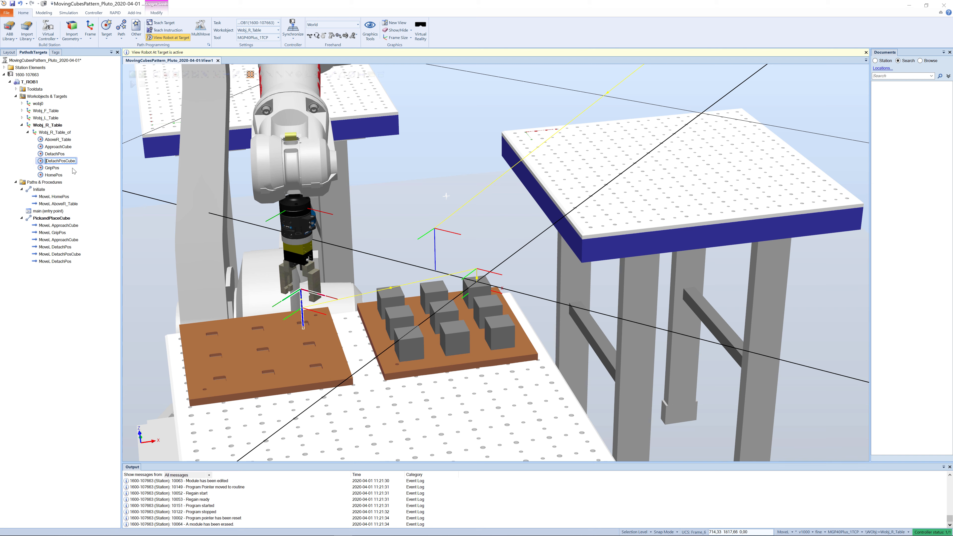
text(Approach)
key(BackSpace)
key(BackSpace)
key(BackSpace)
key(Delete)
key(Delete)
key(Return)
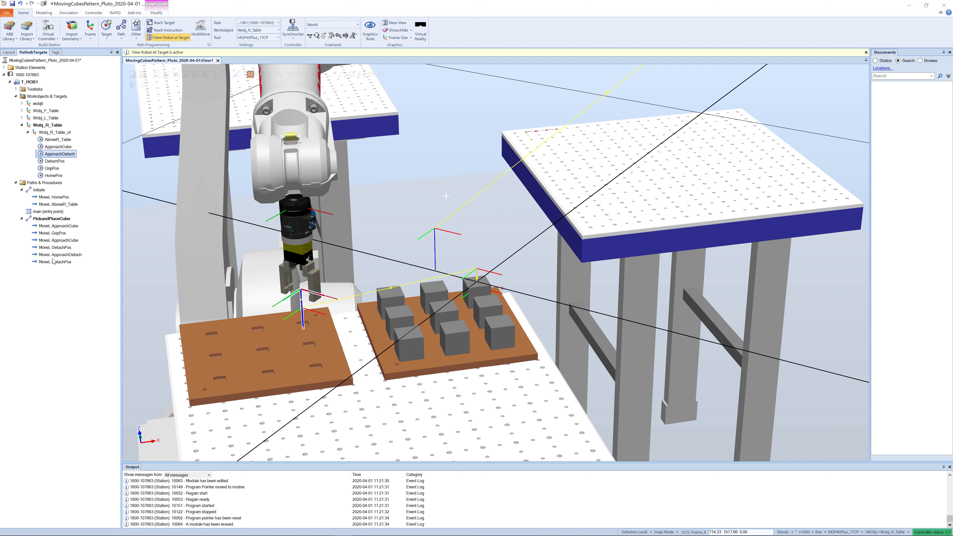
Reorder PickandPlaceCube so the ApproachDetach move comes directly after the second ApproachCube move, ahead of DetachPos.
click(57, 240)
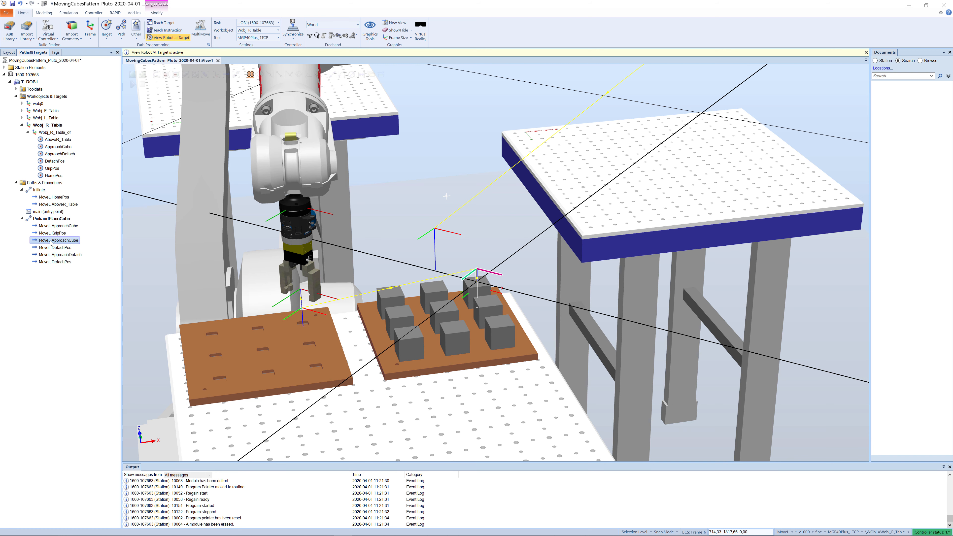
click(52, 247)
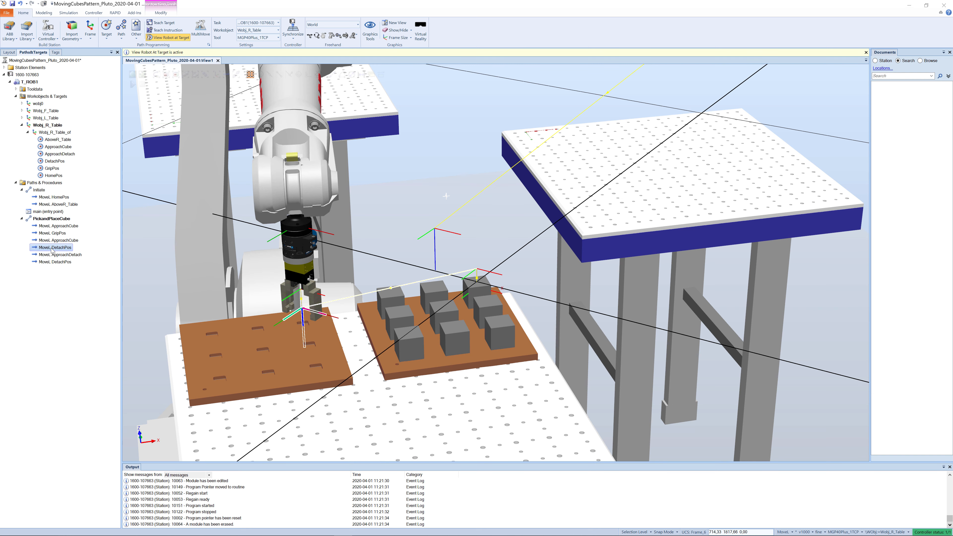
drag(52, 255, 53, 248)
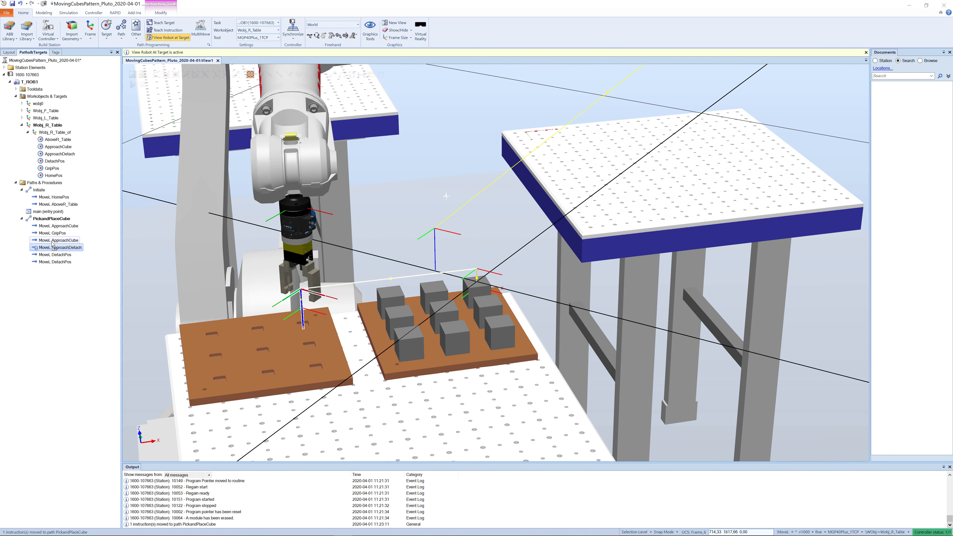
Replace the last DetachPos move in PickandPlaceCube with a linear move to ApproachDetach.
click(53, 255)
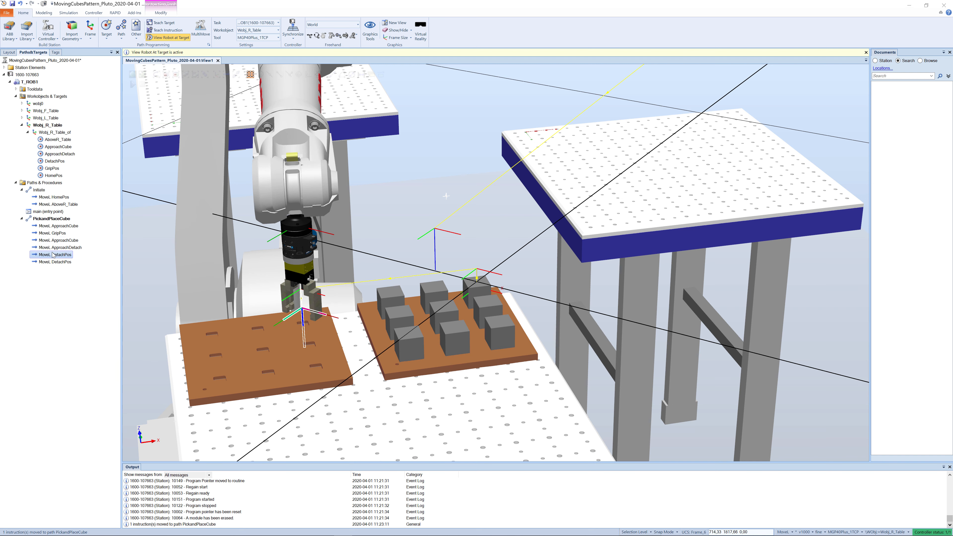
shift+click(52, 262)
click(51, 263)
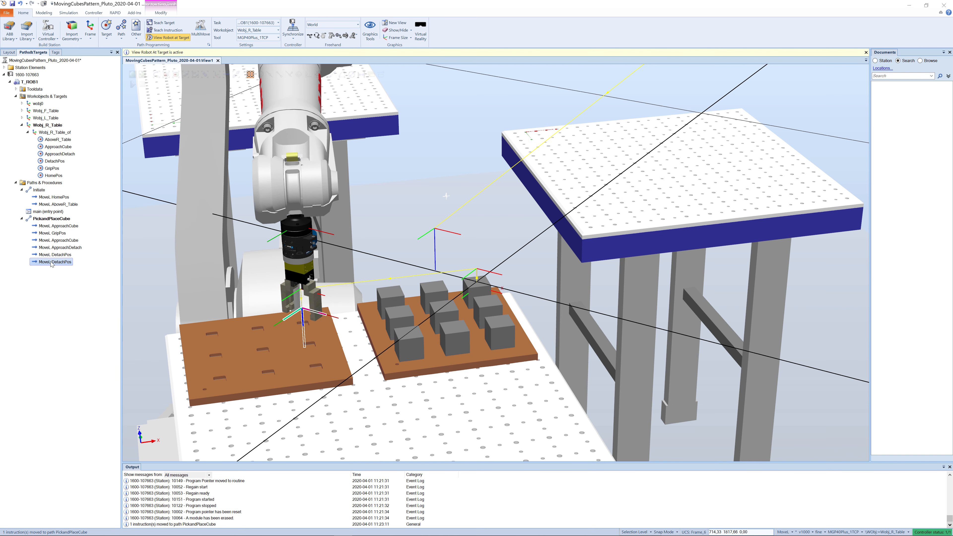
key(Delete)
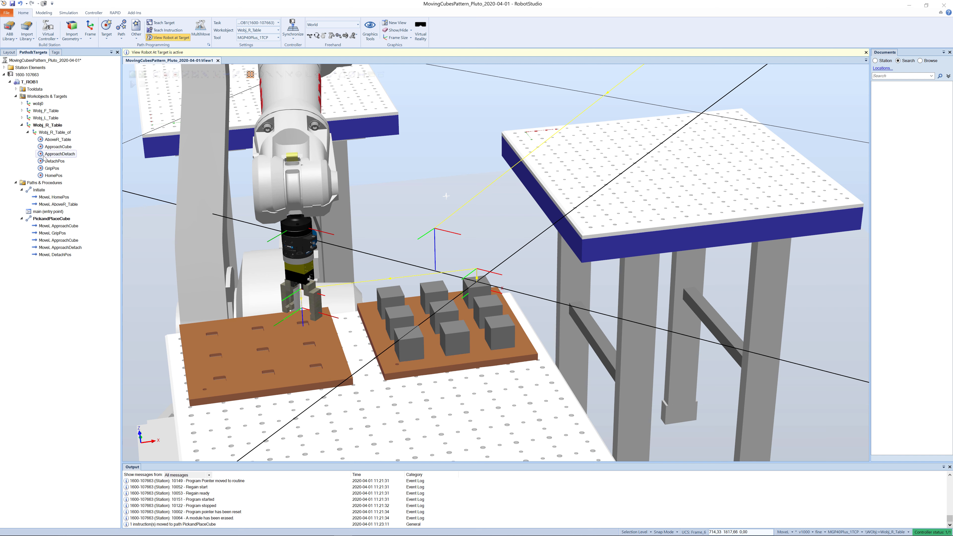
drag(44, 156, 51, 257)
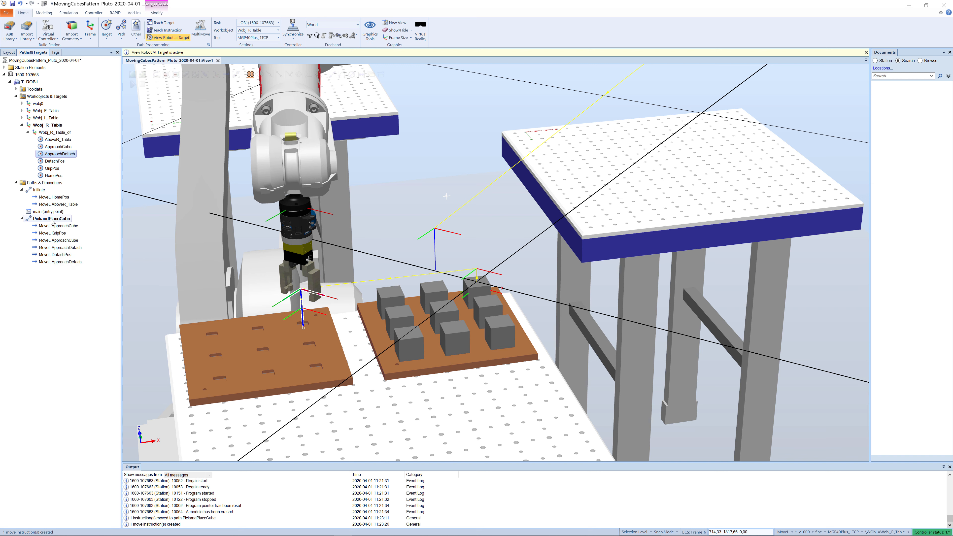
Move the robot along the corrected PickandPlaceCube path to test its motion.
click(51, 221)
right_click(52, 220)
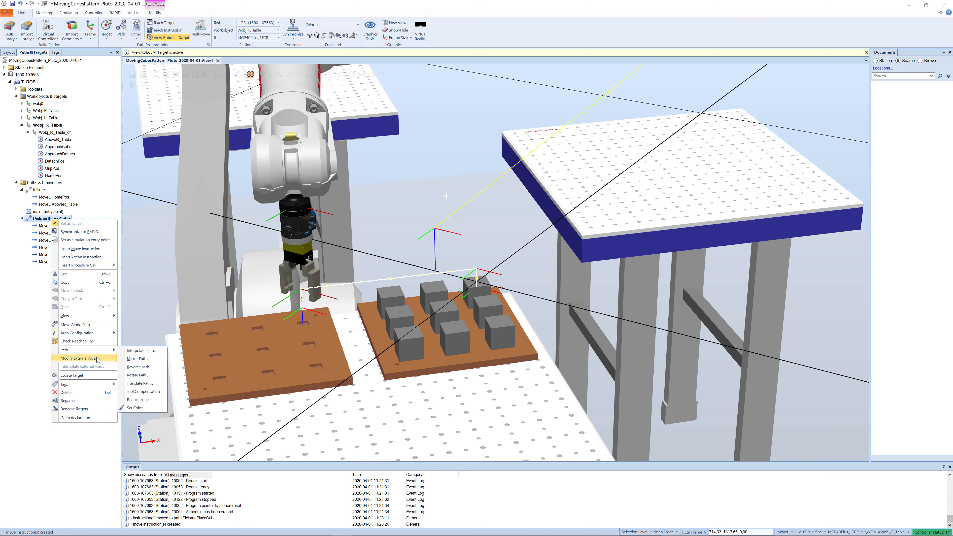
click(83, 325)
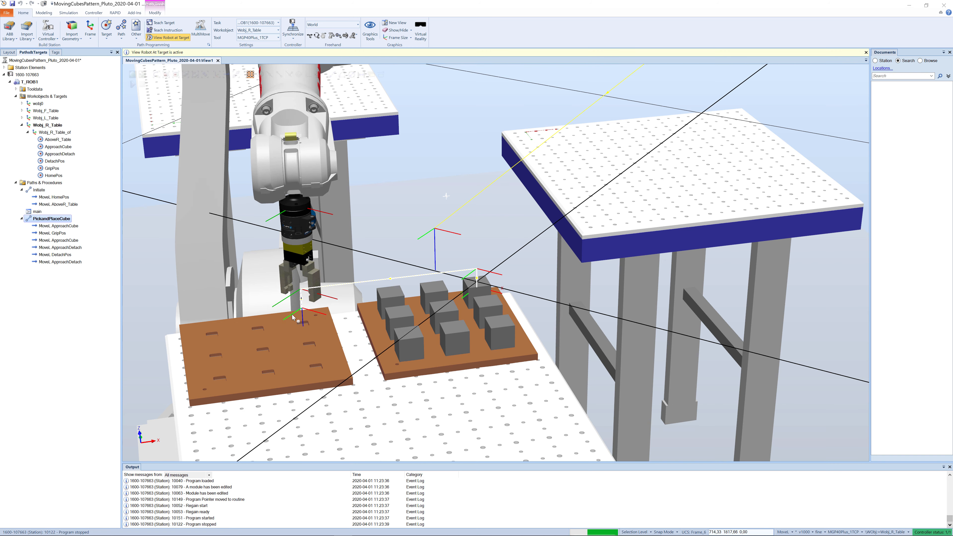
mouse_move(558, 319)
ctrl+shift+mouse_down()
mouse_move(560, 265)
mouse_move(551, 258)
mouse_move(535, 268)
mouse_move(550, 272)
ctrl+shift+mouse_up()
scroll(550, 273, down, 5)
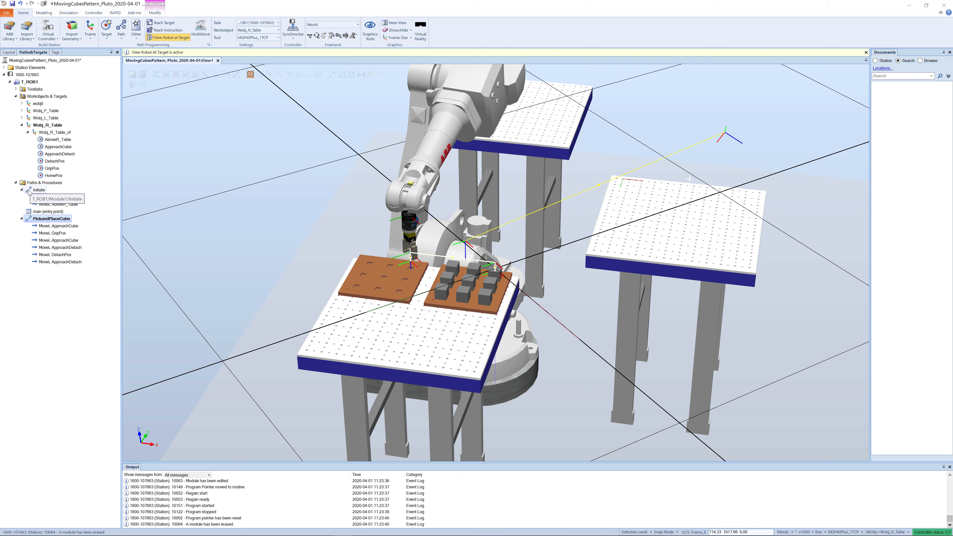
Add a call to the Initiate procedure inside the main procedure.
click(30, 192)
drag(30, 192, 34, 213)
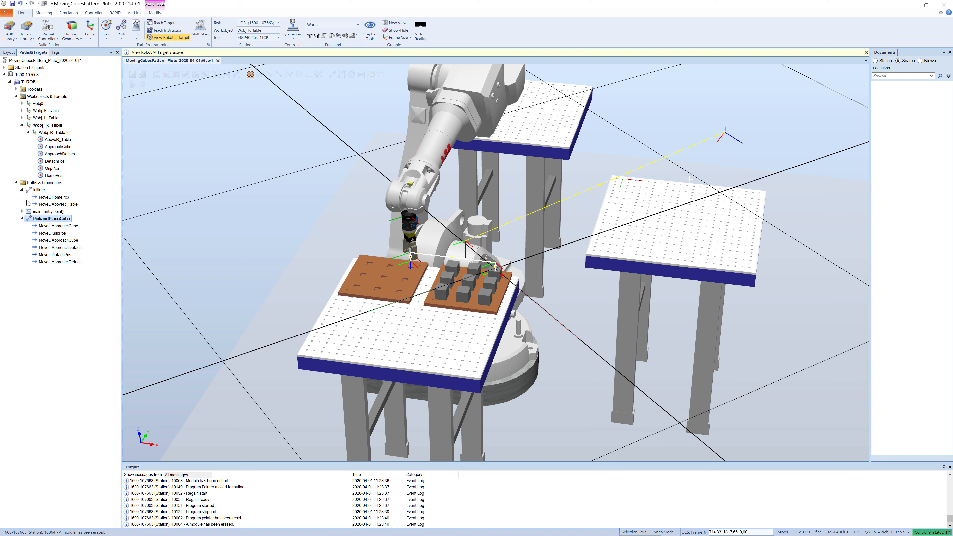
Create a path named FinishUp and add linear moves to AboveR_Table and HomePos to it.
click(26, 184)
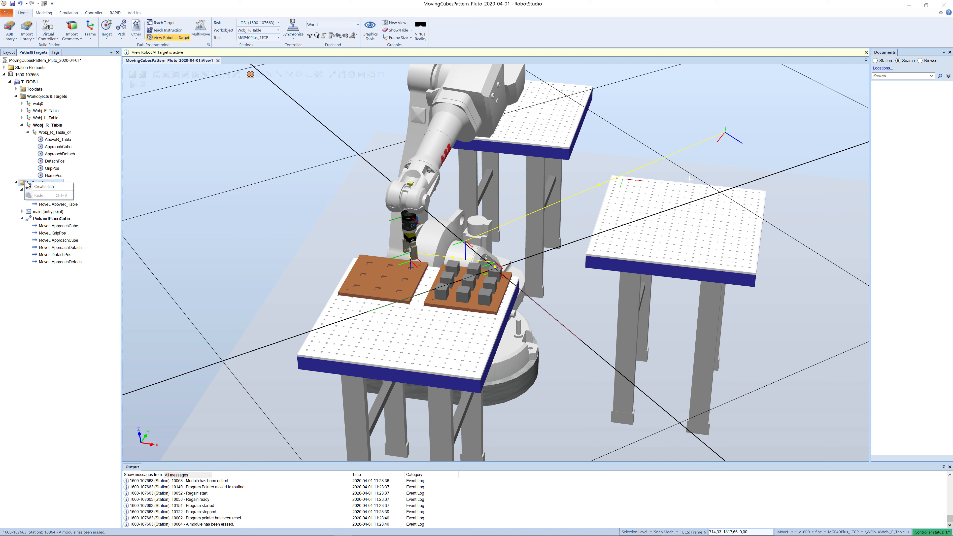
key(ctrl+shift+r)
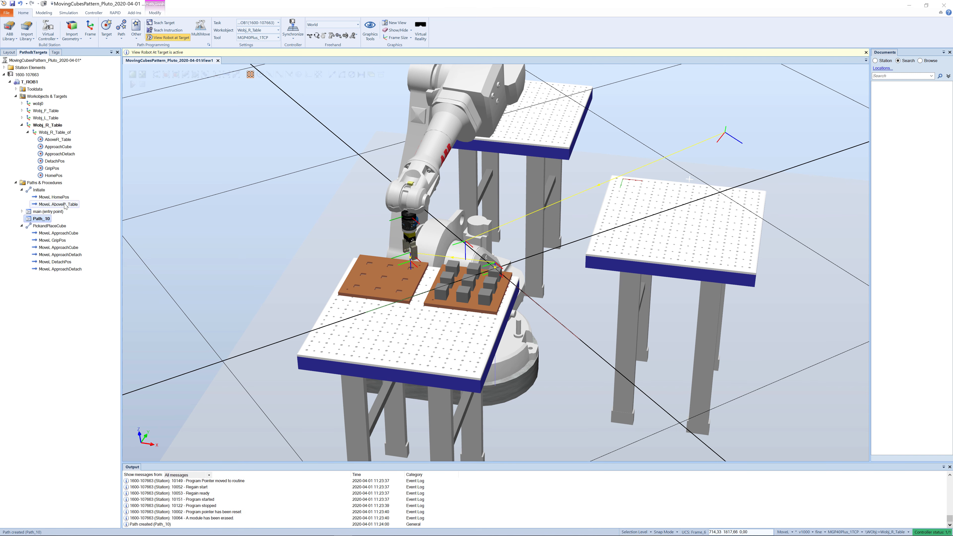
click(40, 220)
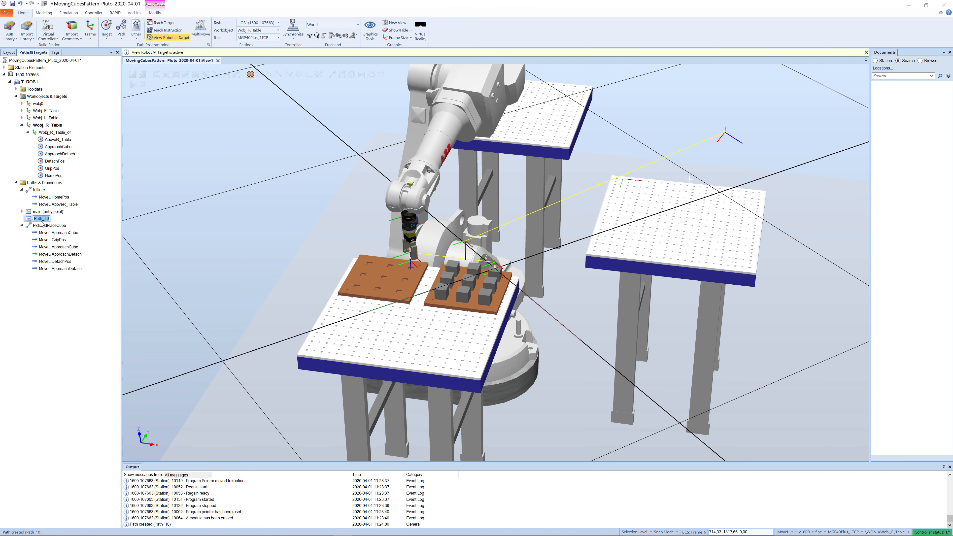
text(FinishUp)
key(Return)
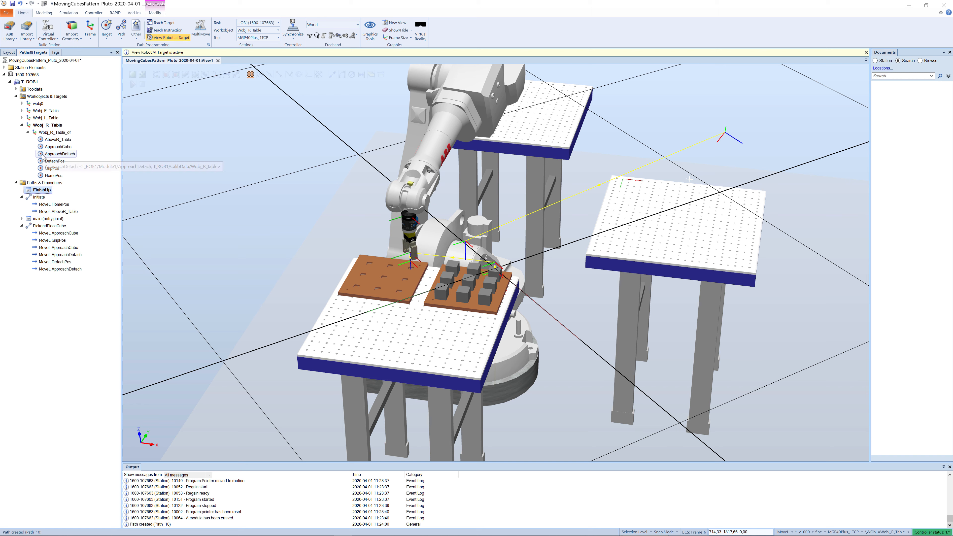
drag(42, 141, 40, 191)
click(23, 190)
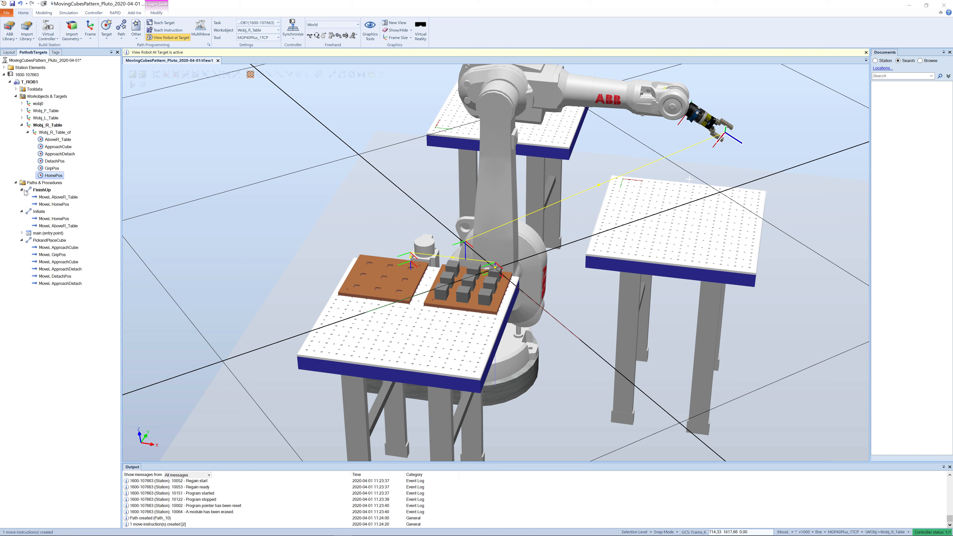
Turn off the view of the robot at the selected target.
right_click(37, 205)
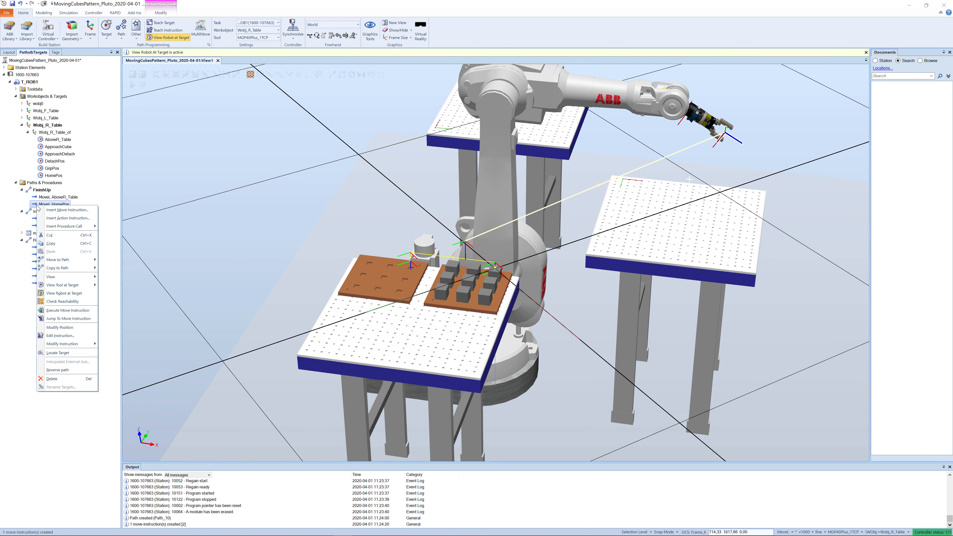
mouse_move(90, 285)
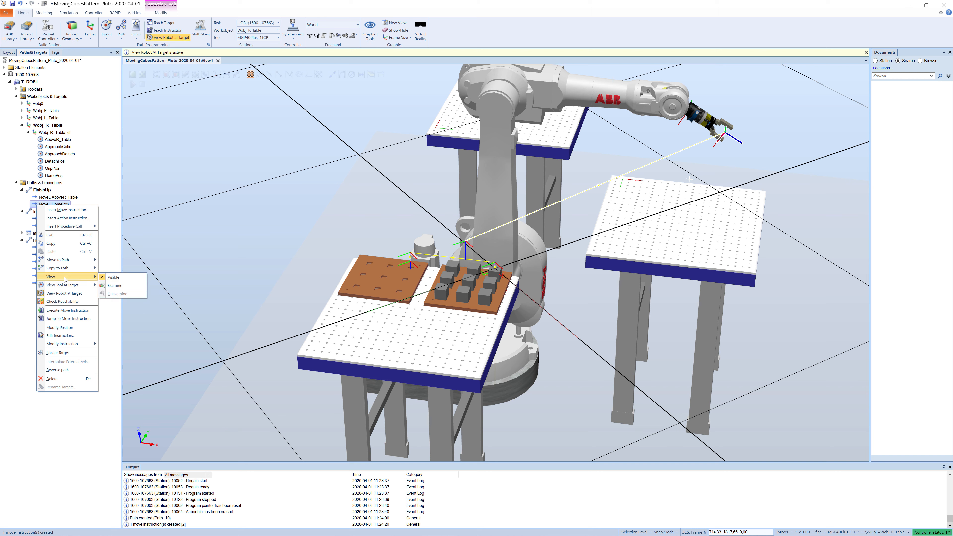
click(64, 293)
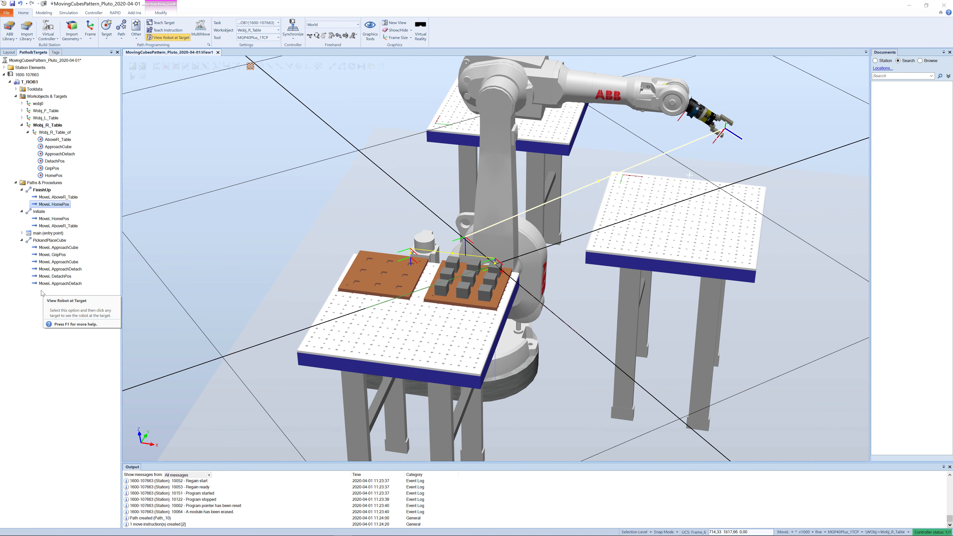
Synchronize the station with the FinishUp path to the RAPID program.
scroll(498, 144, down, 2)
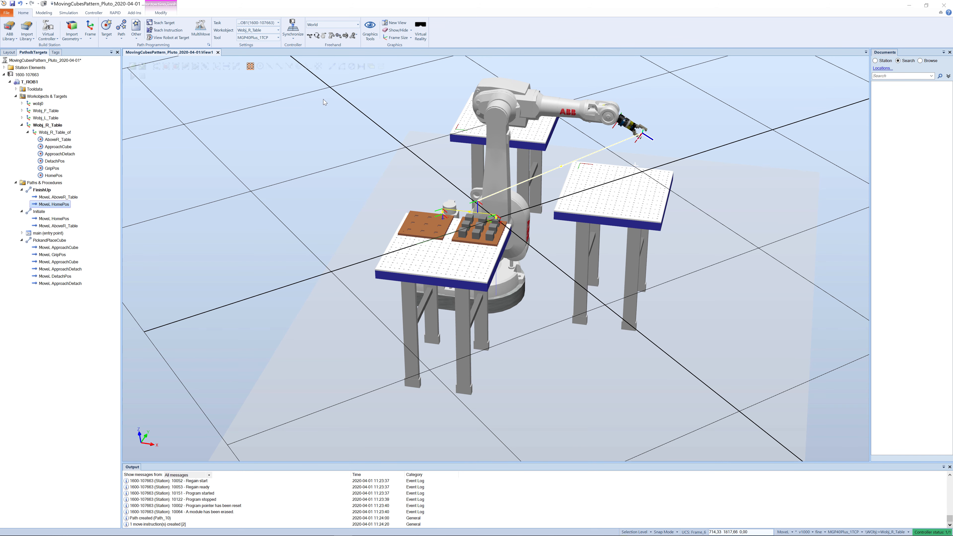
ctrl+shift+drag(323, 99, 311, 114)
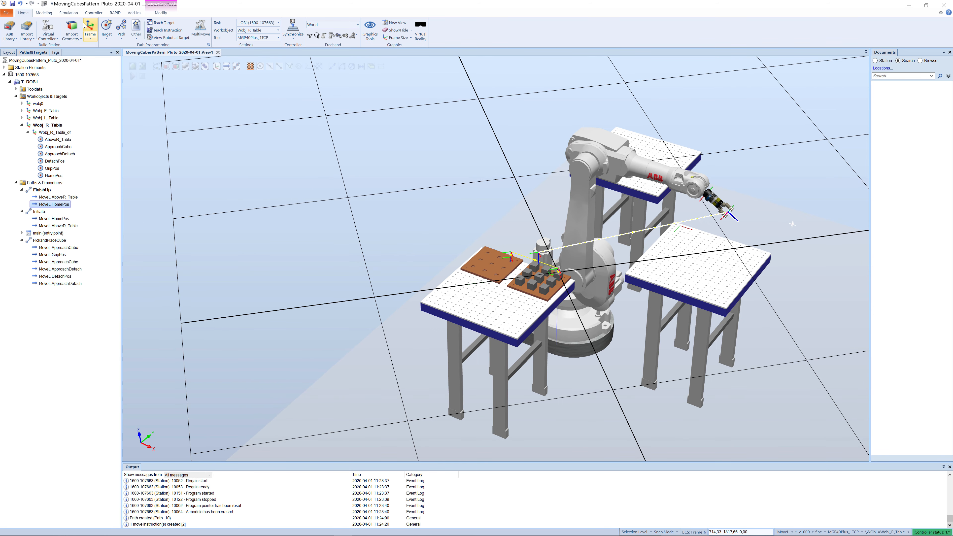
click(290, 36)
click(302, 52)
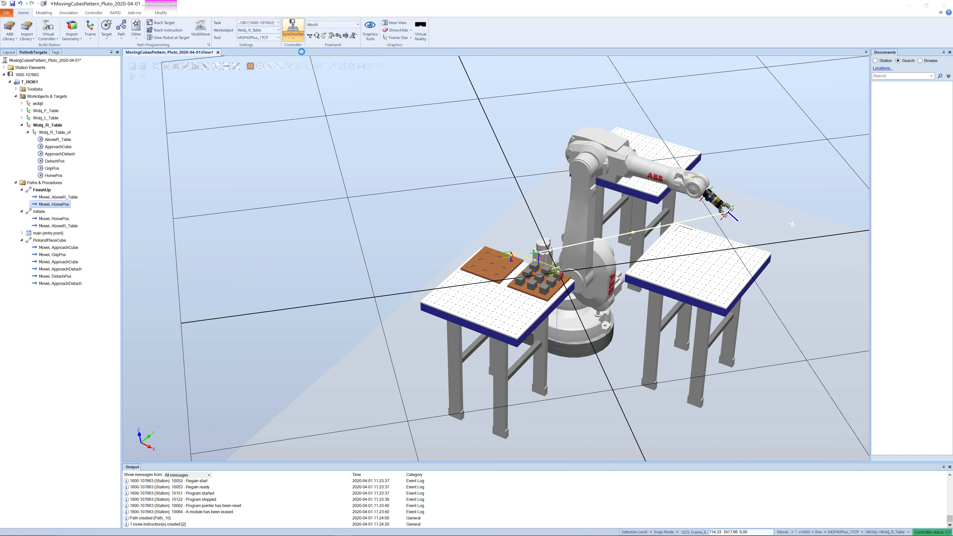
click(560, 355)
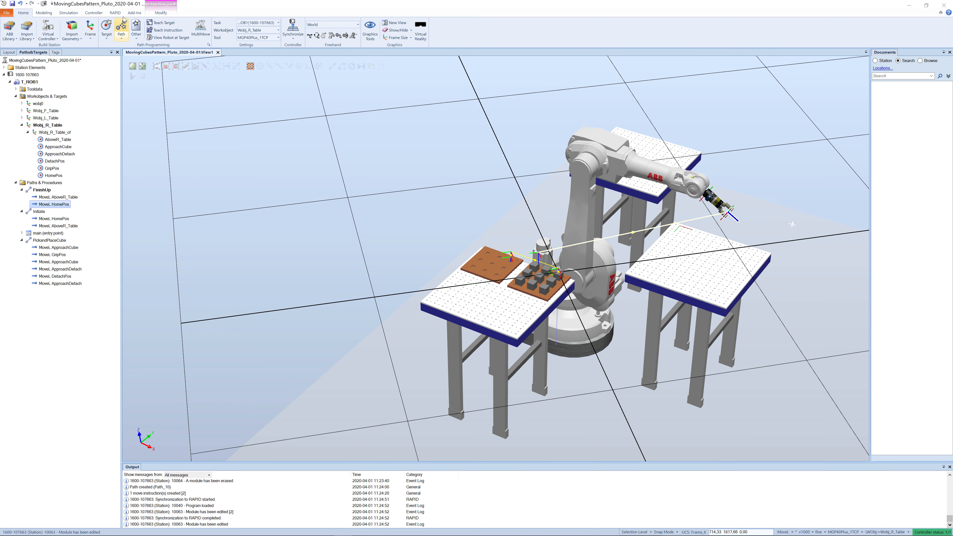
Open the RAPID code of MainModule and Module1 under T_ROB1 to check the synchronized procedures.
click(114, 12)
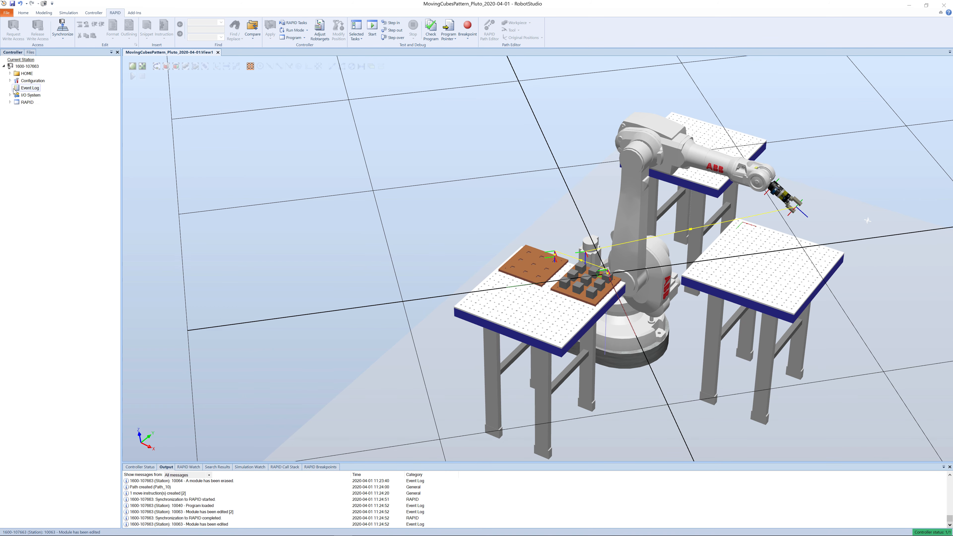
click(11, 102)
click(16, 109)
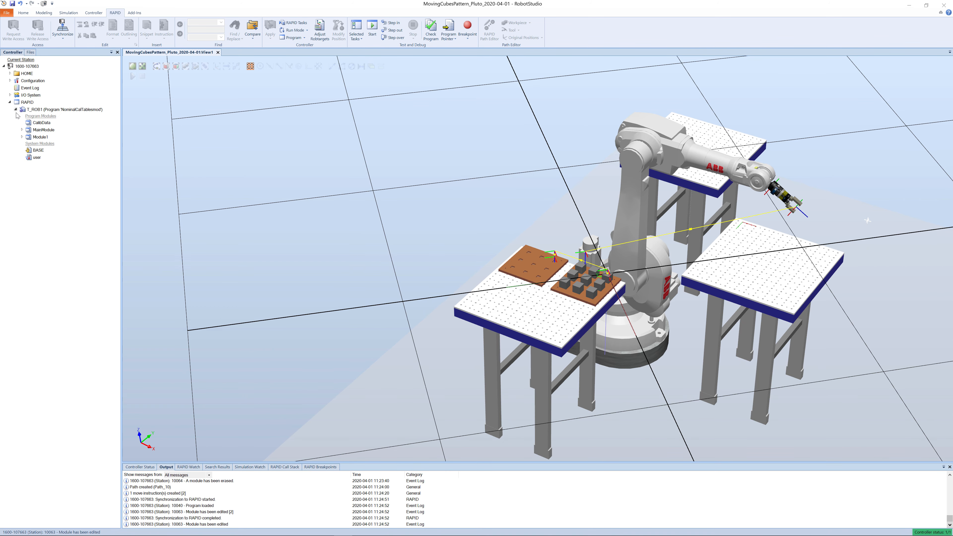
double_click(28, 131)
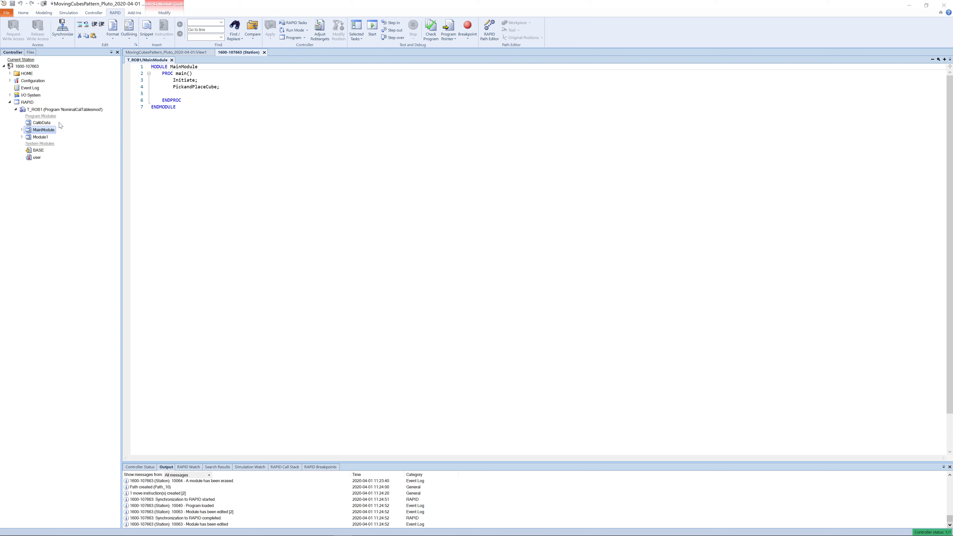
click(23, 136)
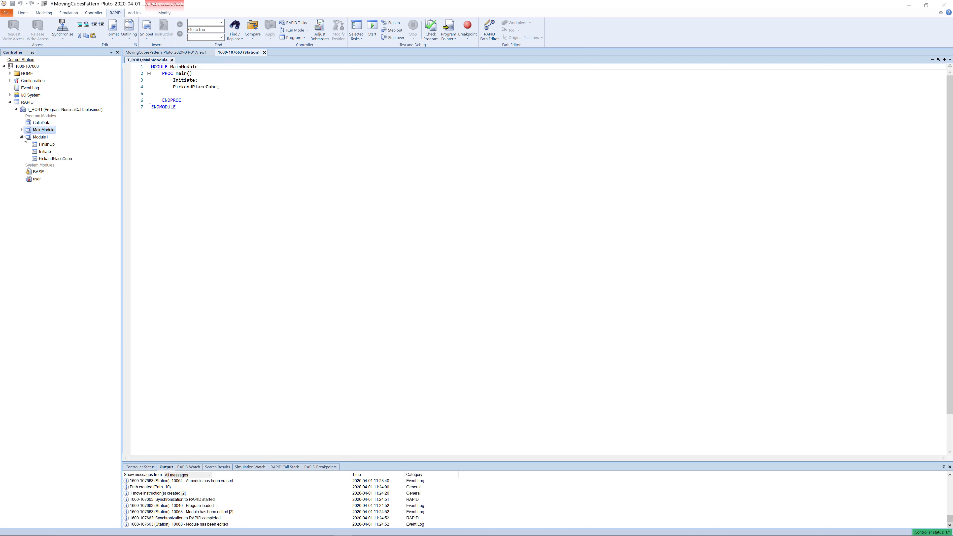
double_click(40, 137)
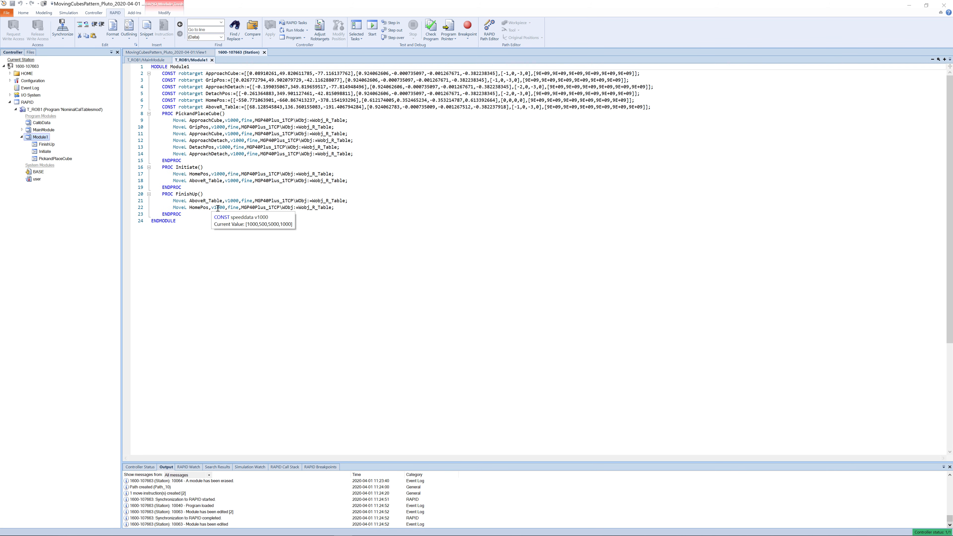
Add a FinishUp call after PickandPlaceCube in the main procedure and apply all RAPID changes.
click(155, 60)
click(226, 87)
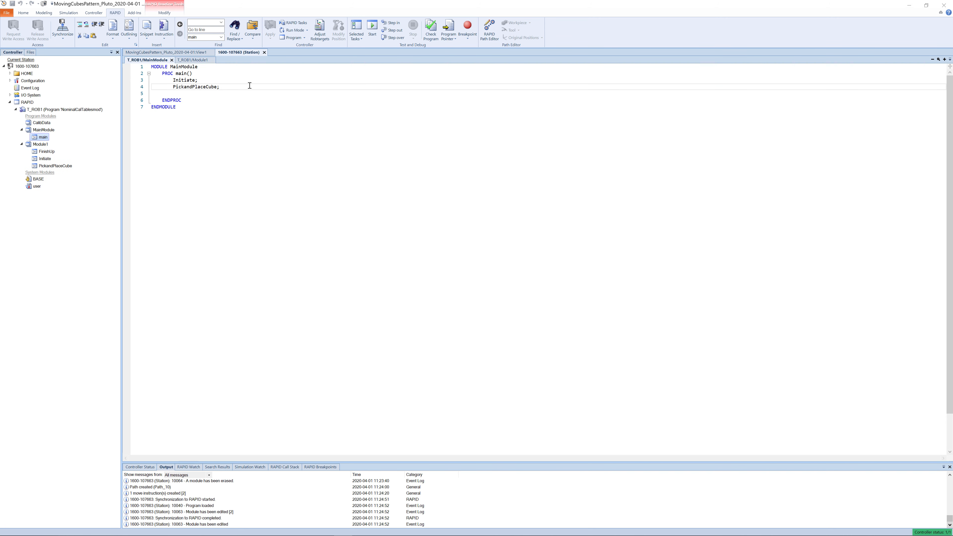
key(Return)
text(Fini)
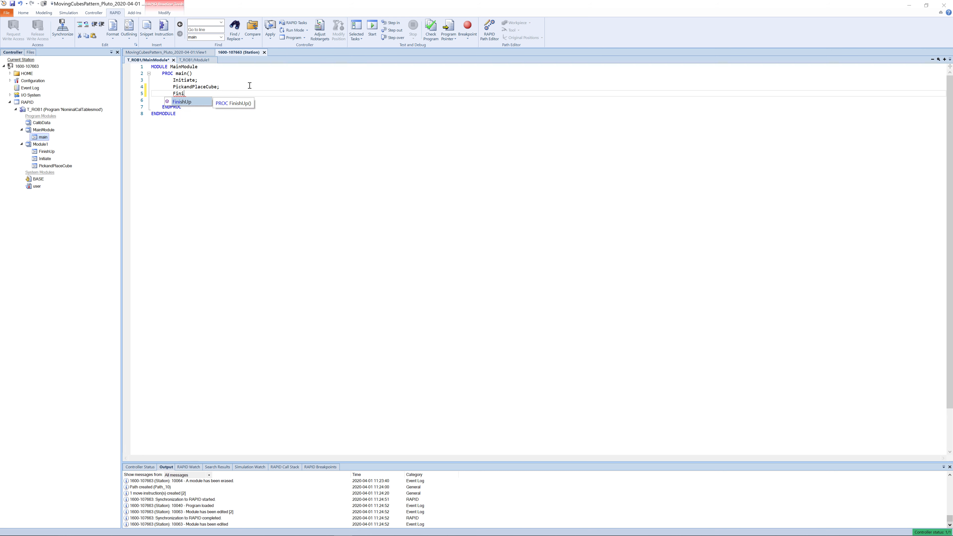
key(Tab)
text(;)
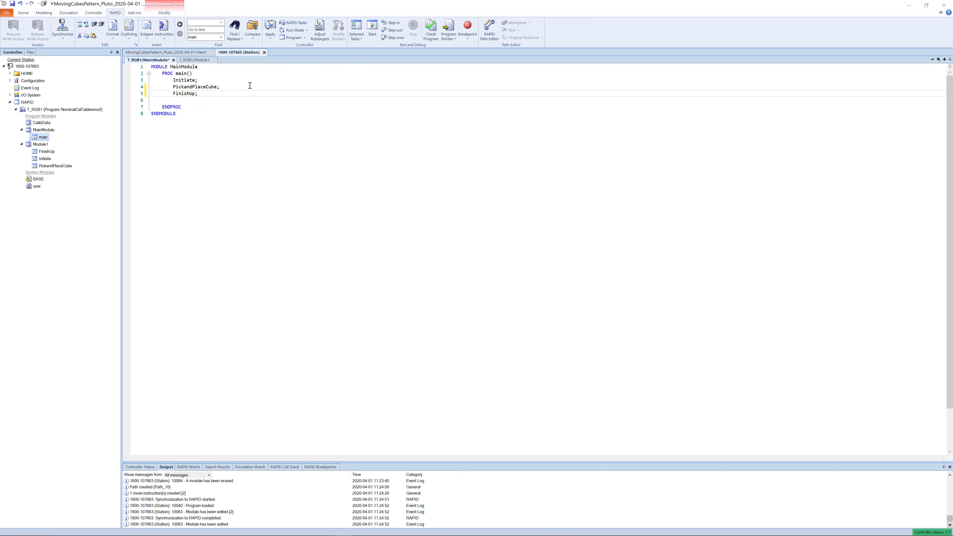
click(270, 36)
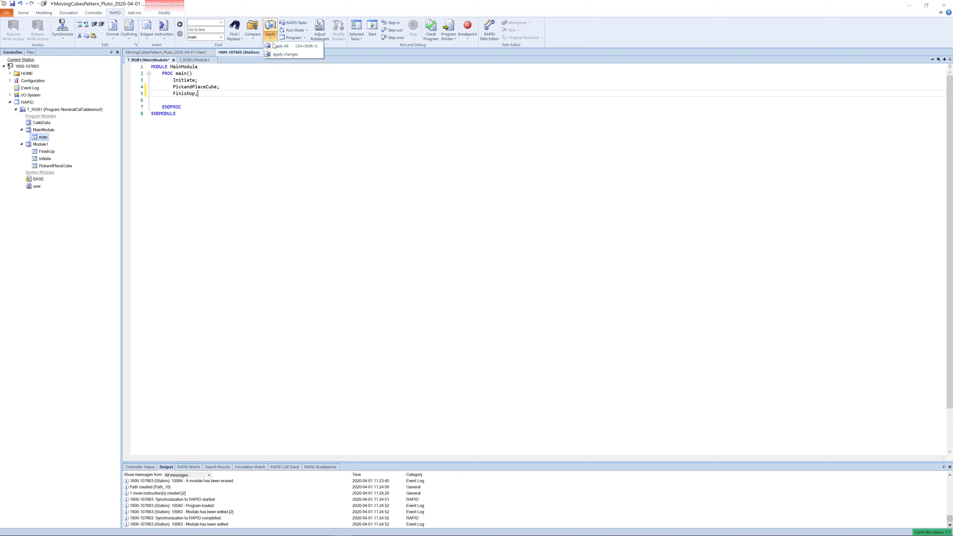
click(275, 46)
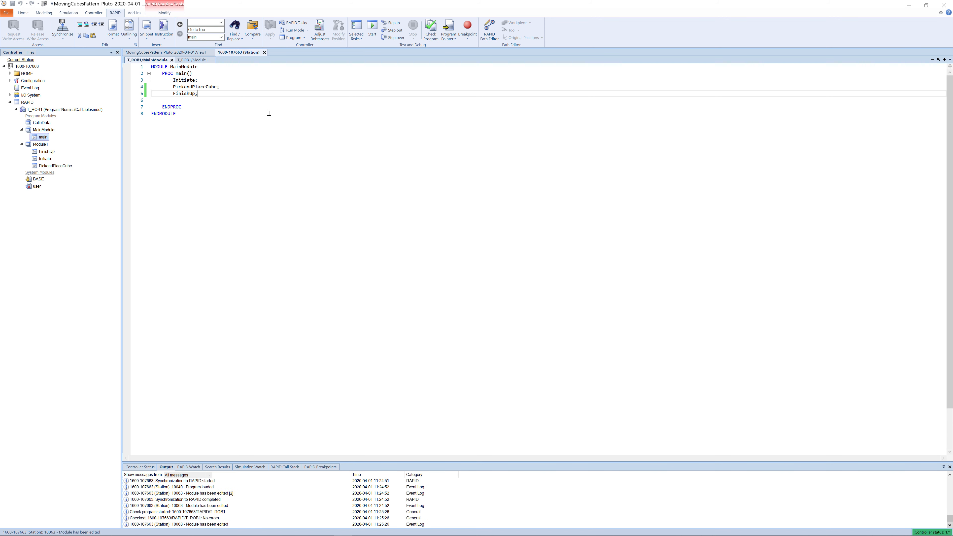
Synchronize all paths, targets, tool data and work objects from RAPID to the station.
click(69, 38)
click(78, 66)
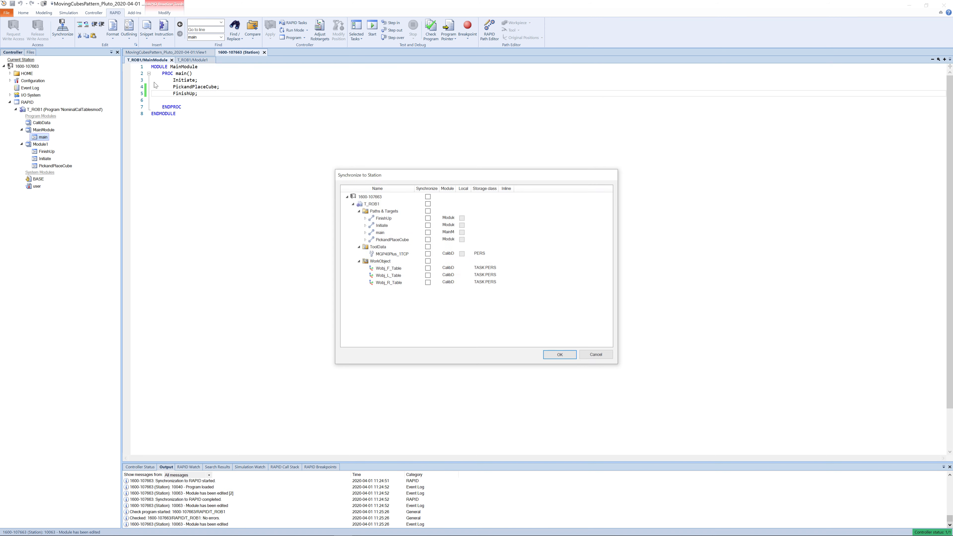
click(427, 196)
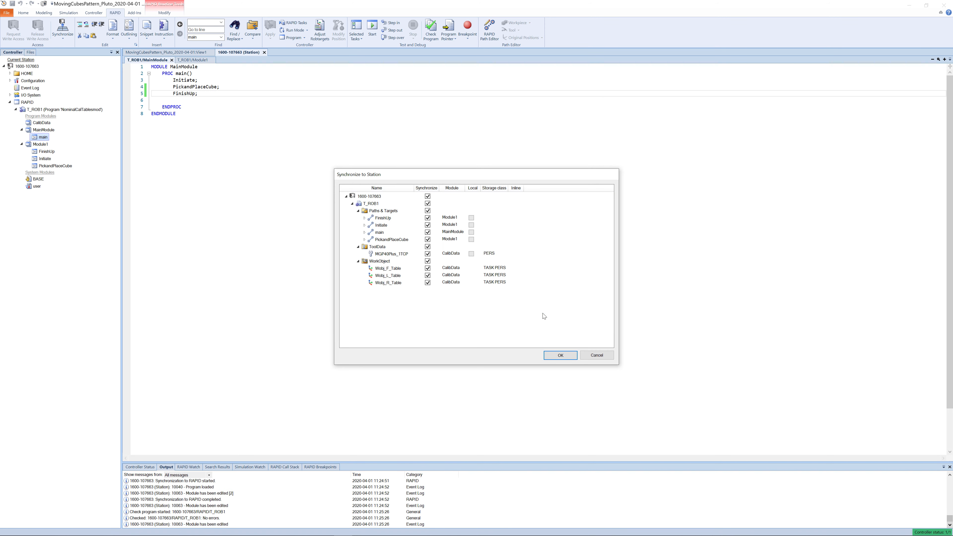
click(560, 355)
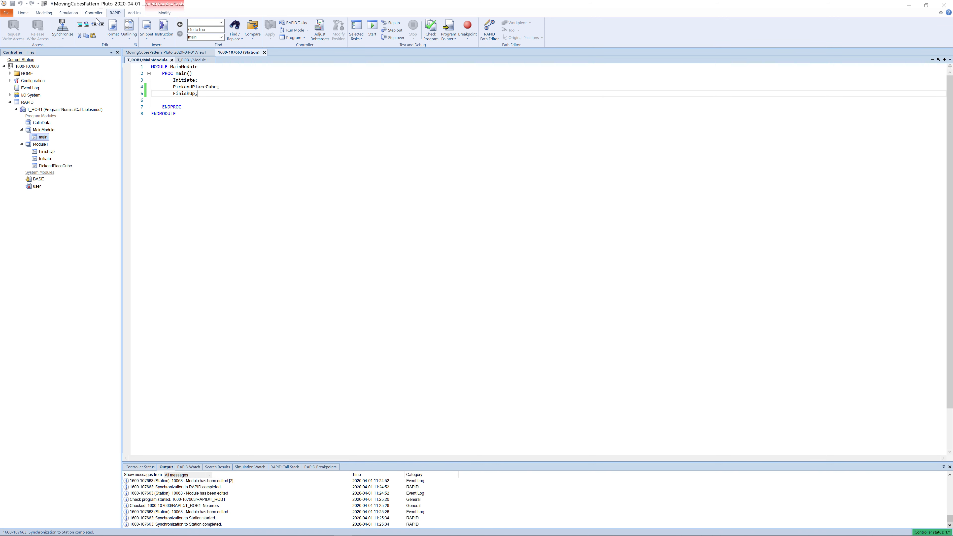
Run the simulation twice to test the full program, with a close view of the cube plates.
click(68, 13)
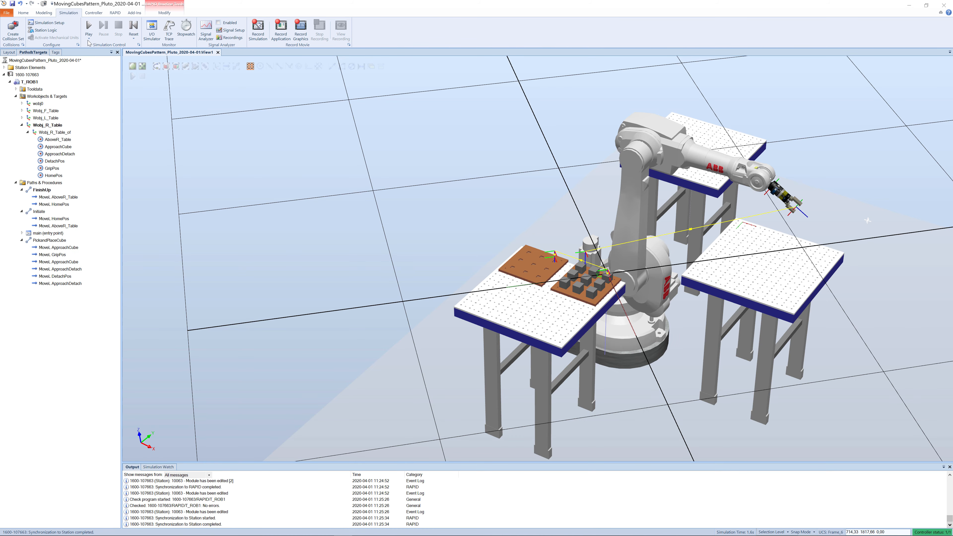
click(89, 27)
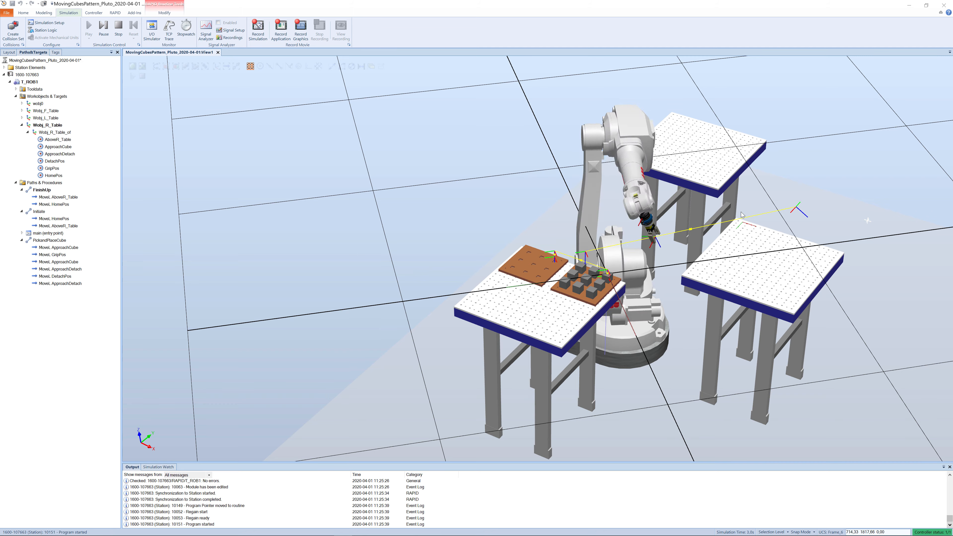
scroll(741, 212, up, 10)
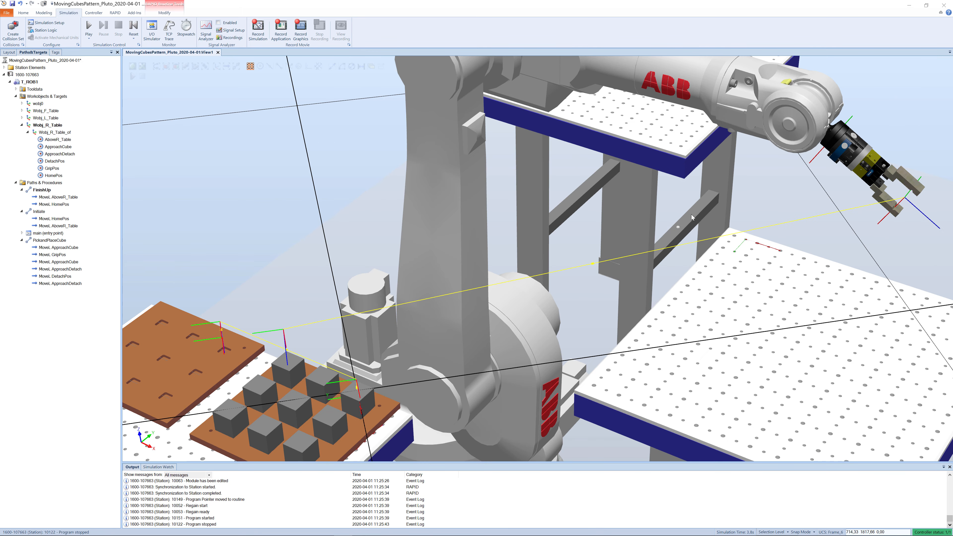
scroll(691, 215, down, 3)
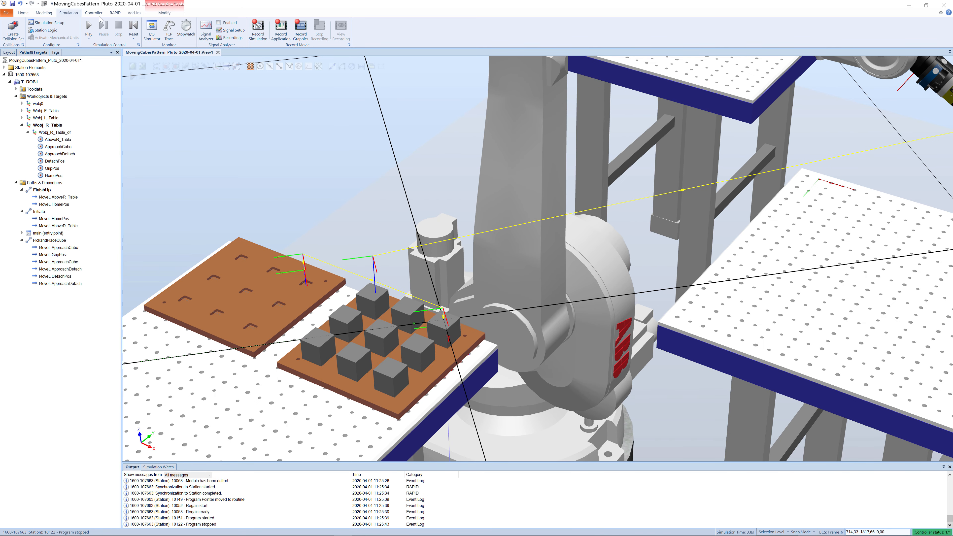
click(89, 27)
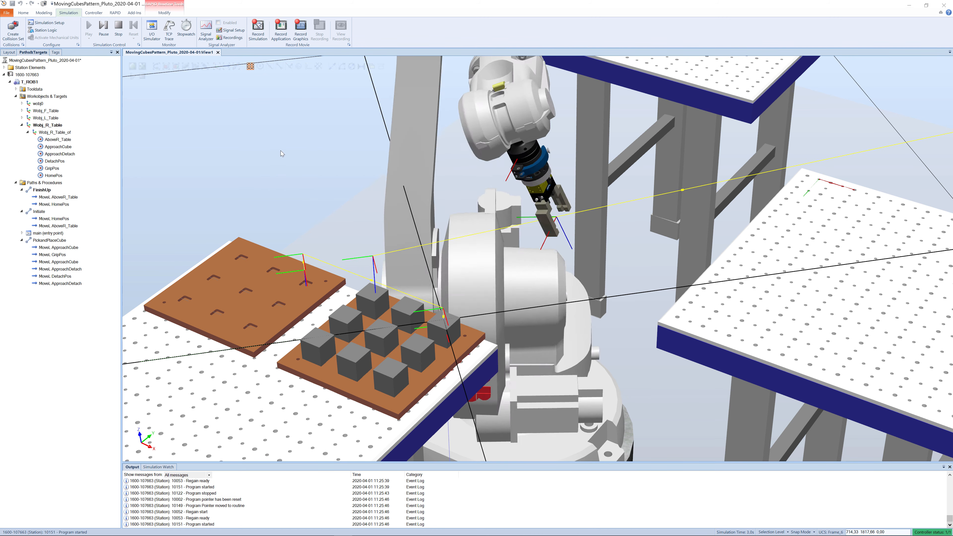
ctrl+shift+drag(341, 145, 356, 140)
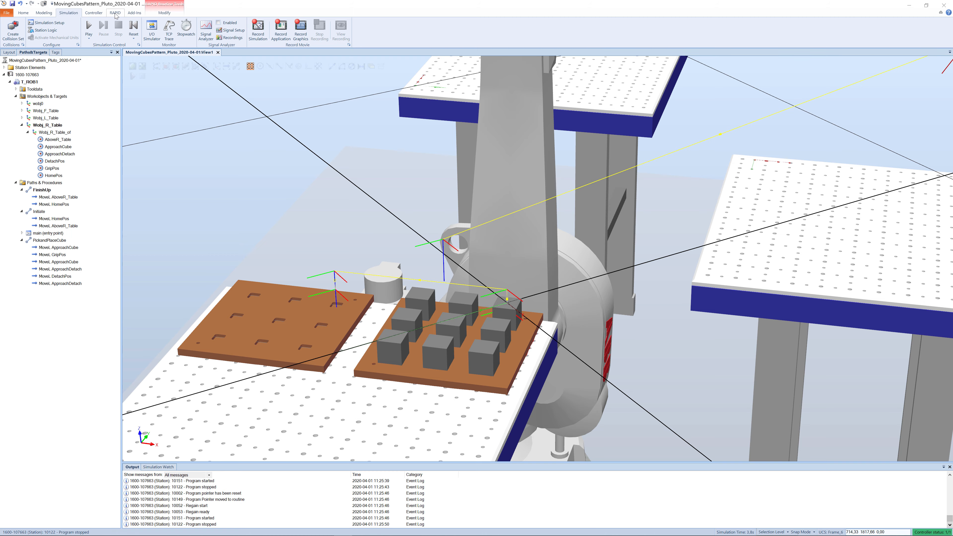
In Module1's RAPID code, replace the fine zone of the HomePos move in the Initiate procedure with Z100.
click(115, 12)
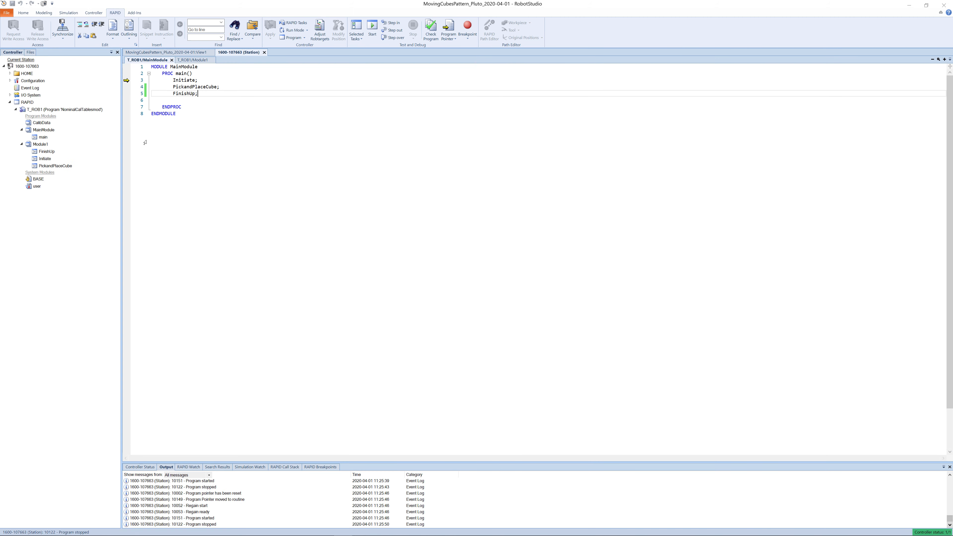
click(192, 60)
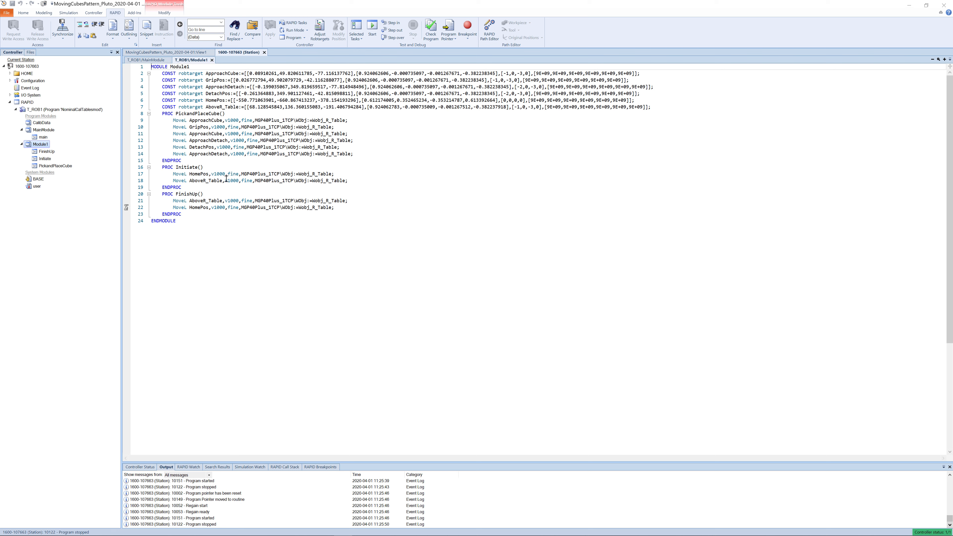
click(234, 175)
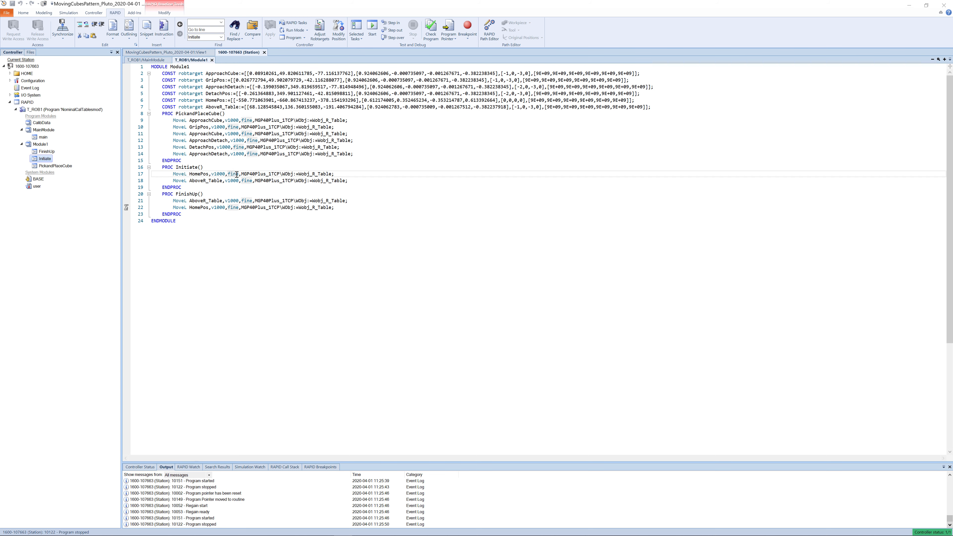
click(239, 174)
key(BackSpace)
key(BackSpace)
key(BackSpace)
key(BackSpace)
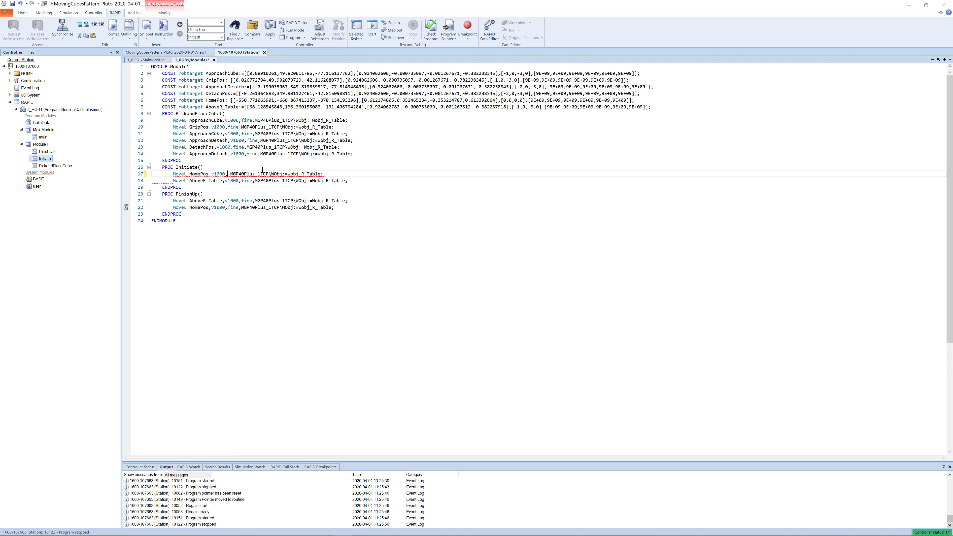
key(BackSpace)
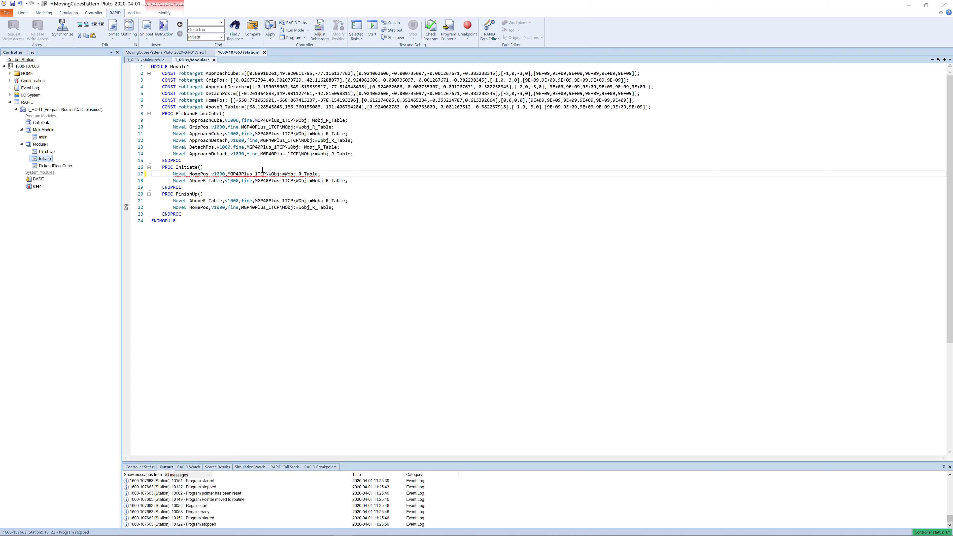
text(Z100,)
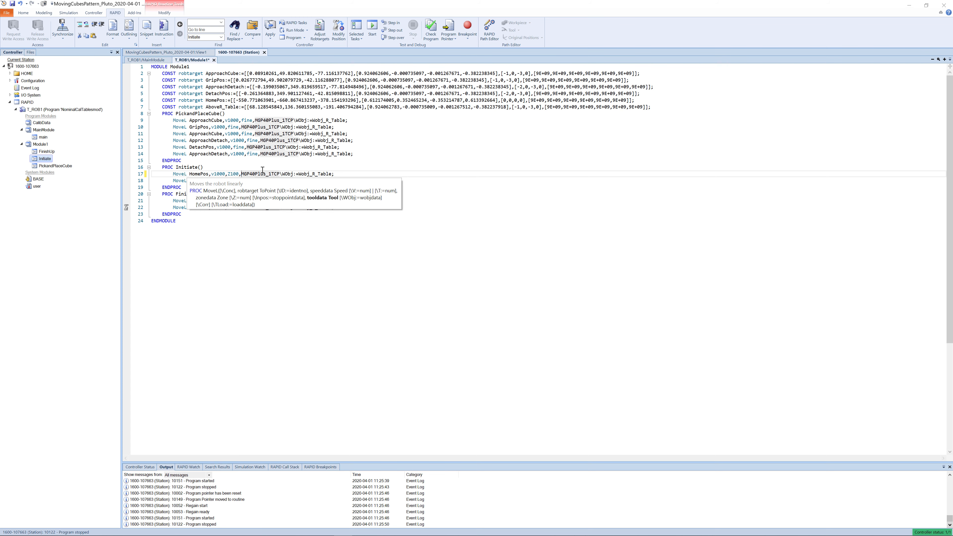
Set the zone of the AboveR_Table move in the Initiate procedure to z100 in place of fine.
key(Down)
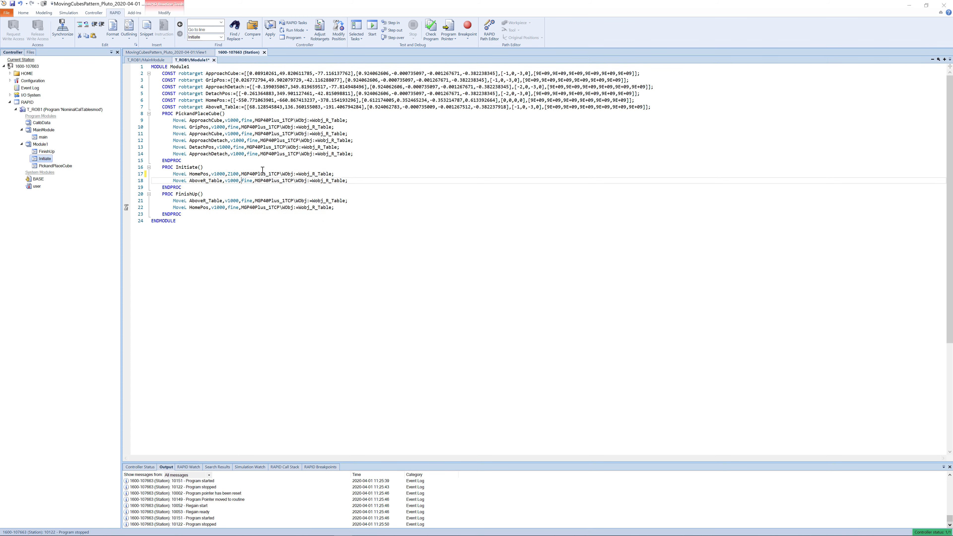
key(Delete)
key(Delete)
key(Delete)
key(Delete)
text(Z1)
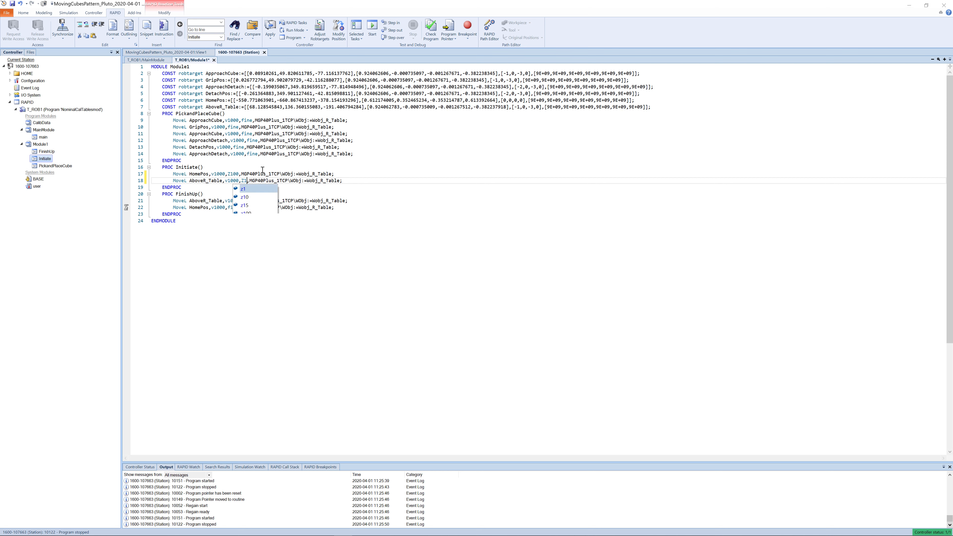
text(00)
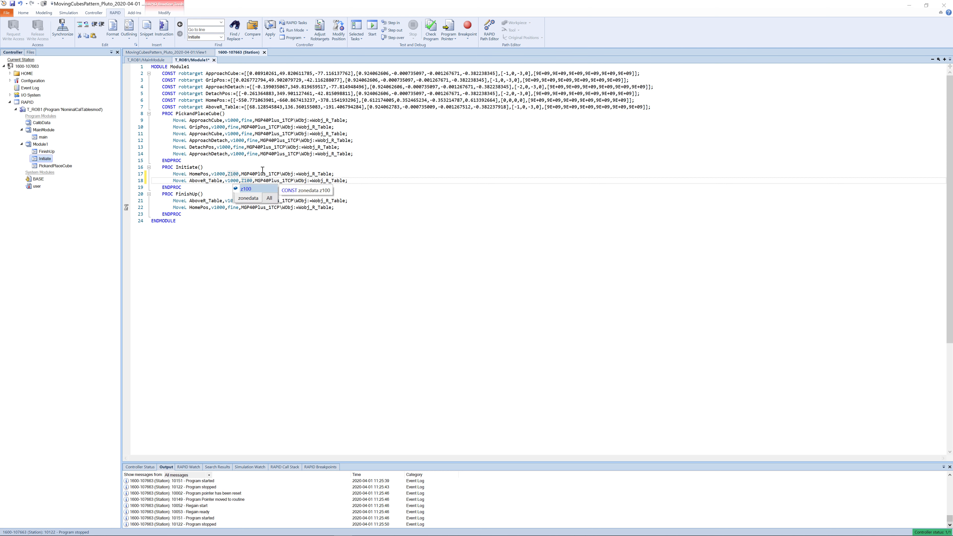
key(Return)
Set the zone of the AboveR_Table move in the FinishUp procedure to z100 in place of fine.
key(Down)
key(Down)
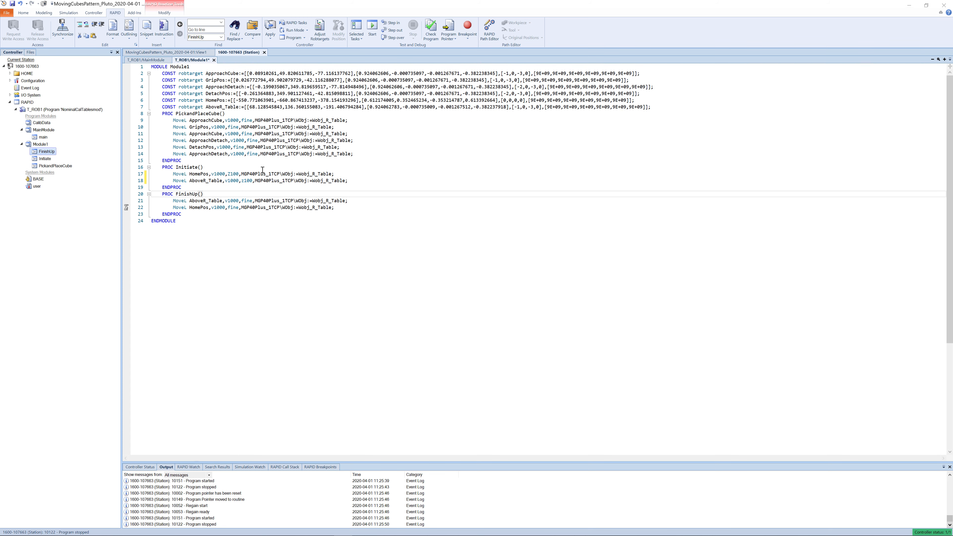
key(Down)
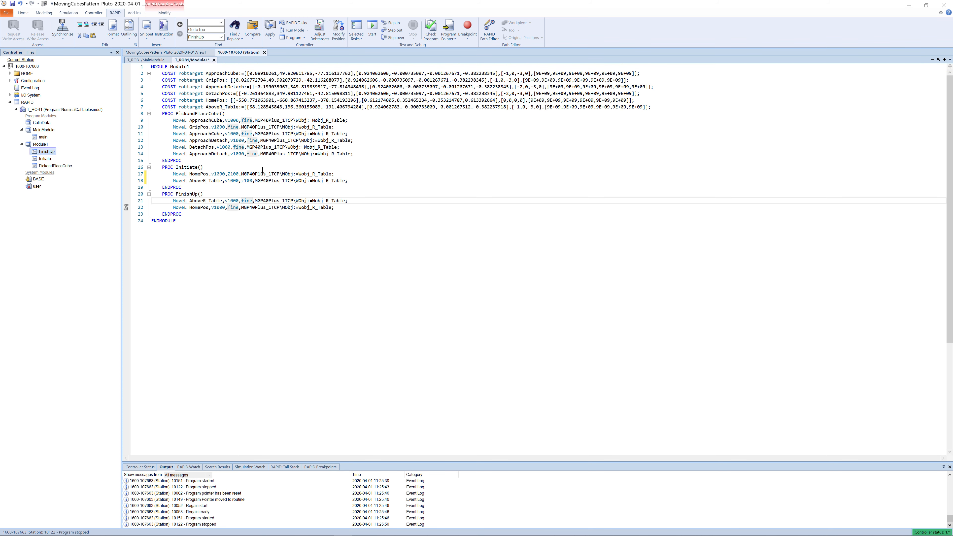
key(BackSpace)
key(BackSpace)
key(BackSpace)
key(BackSpace)
text(z1)
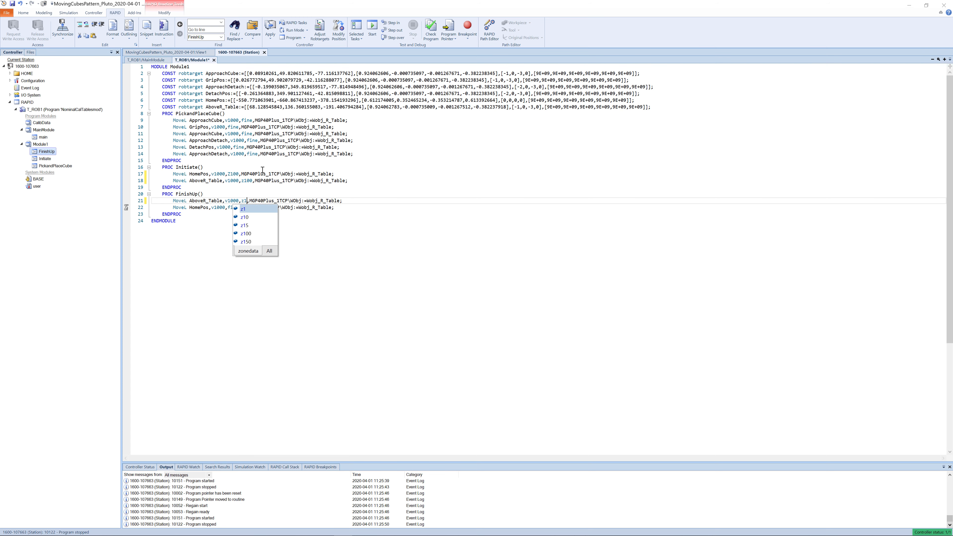
text(00)
key(Return)
Set the zone of the HomePos move in the FinishUp procedure to z100 in place of fine.
key(Down)
key(BackSpace)
key(BackSpace)
key(BackSpace)
key(BackSpace)
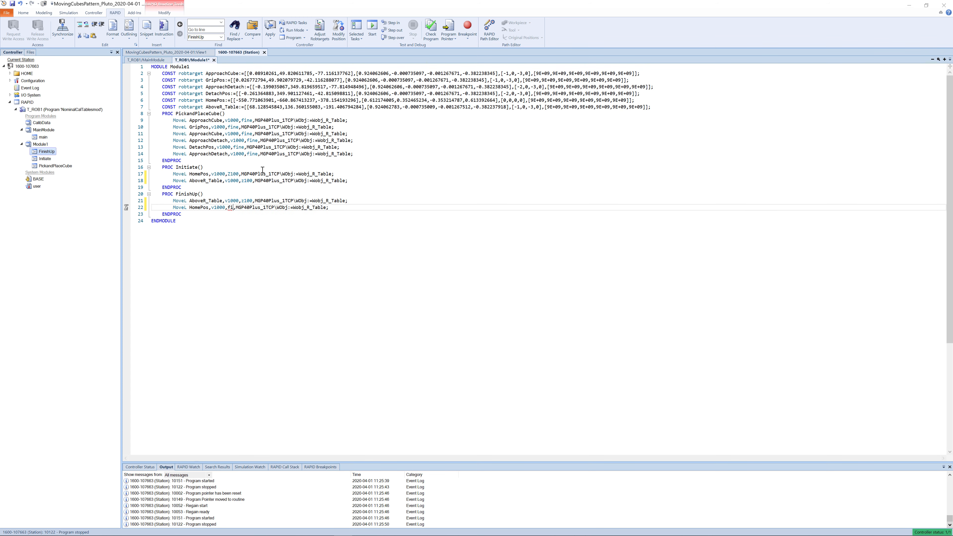
text(z100)
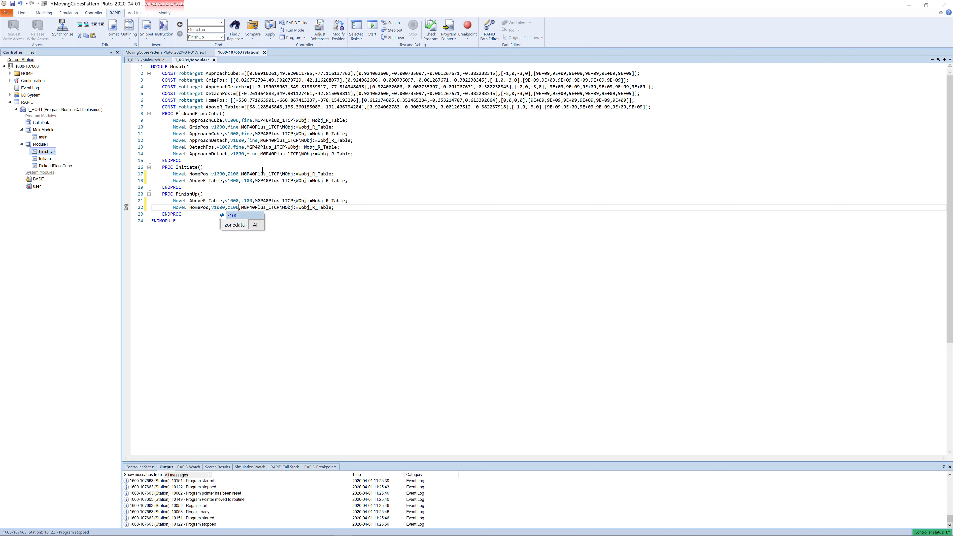
key(Return)
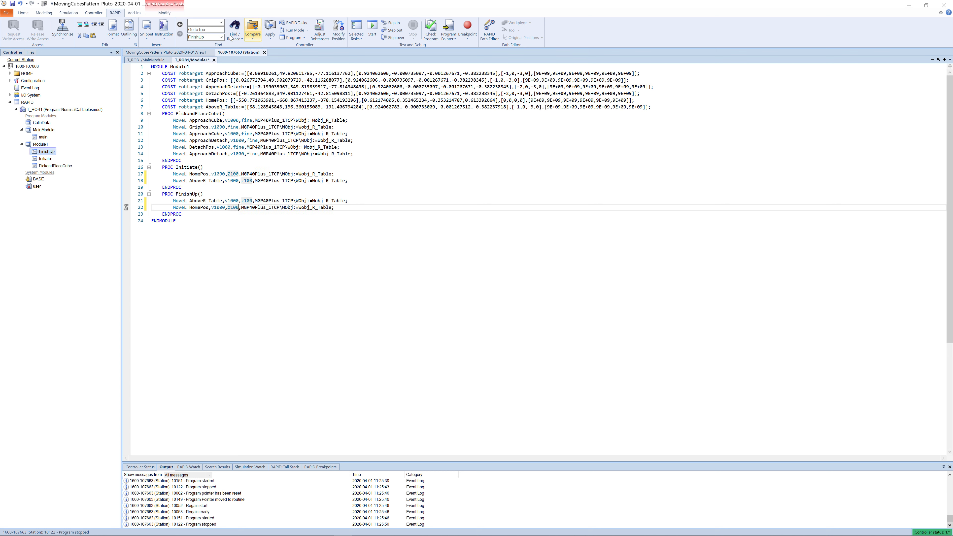
Synchronize the edited RAPID code to the station.
click(62, 30)
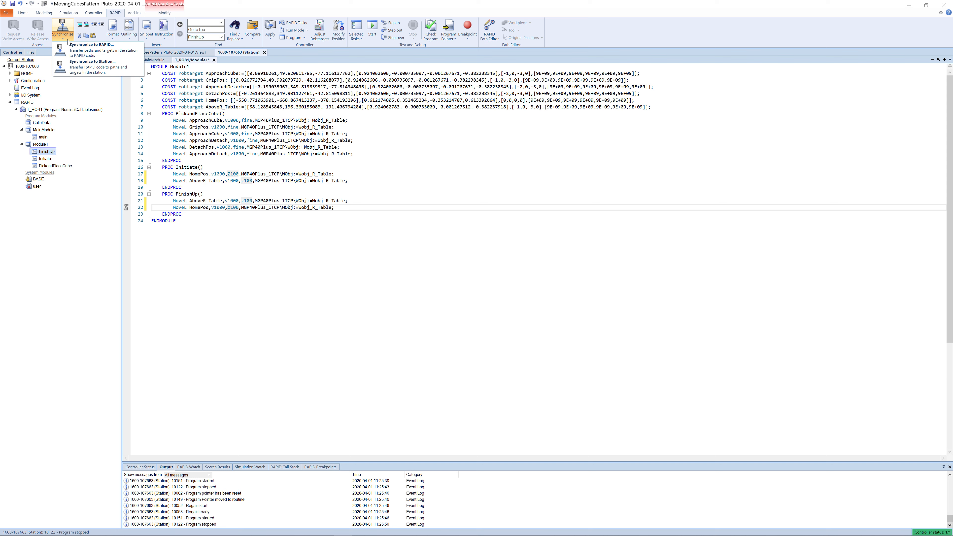
click(78, 68)
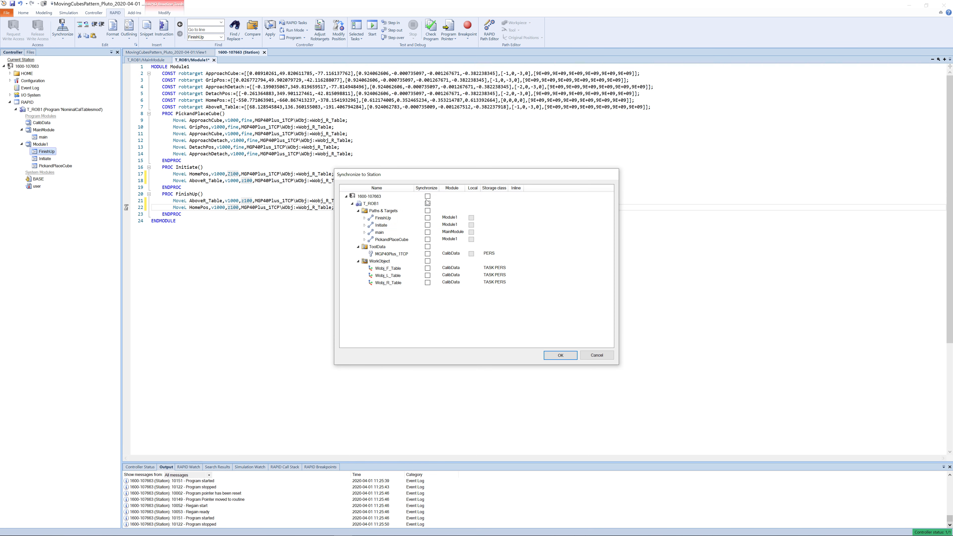
click(560, 355)
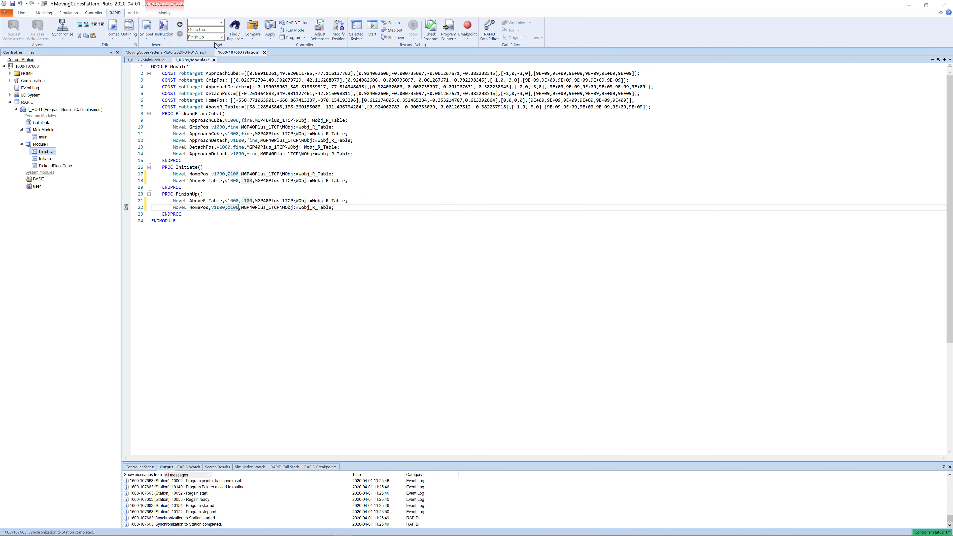
Run the simulation to test the robot motion with the z100 zones, viewing the whole robot and tables.
click(68, 13)
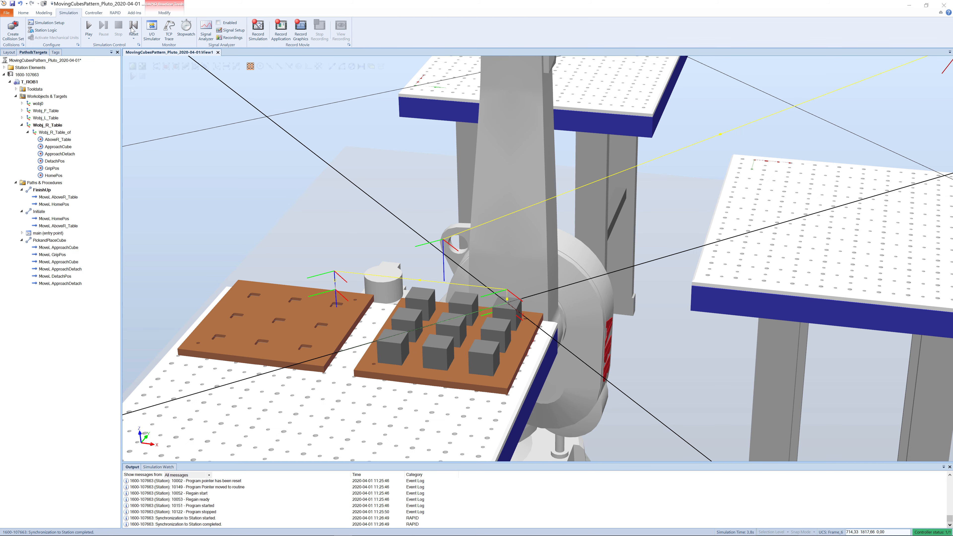
click(88, 26)
scroll(397, 157, down, 5)
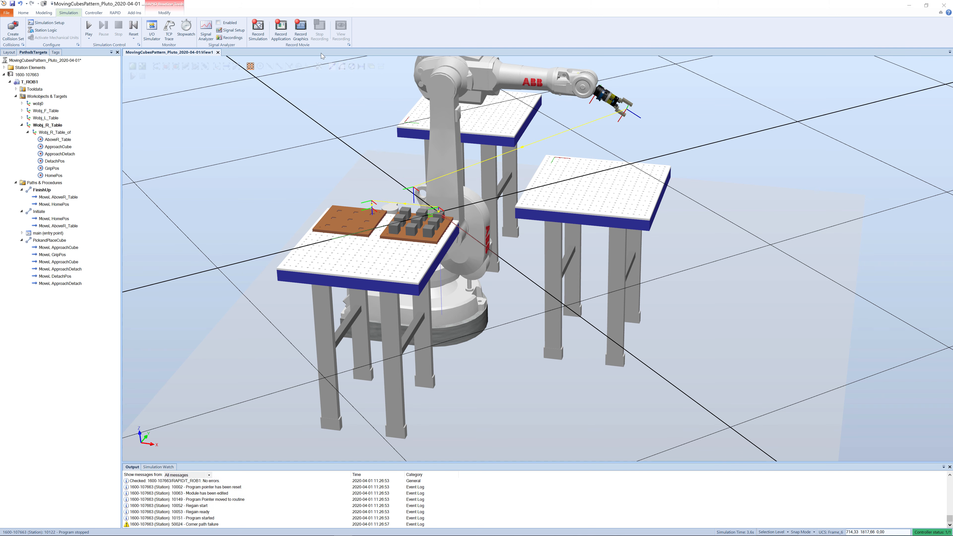
scroll(443, 121, up, 3)
scroll(444, 121, up, 2)
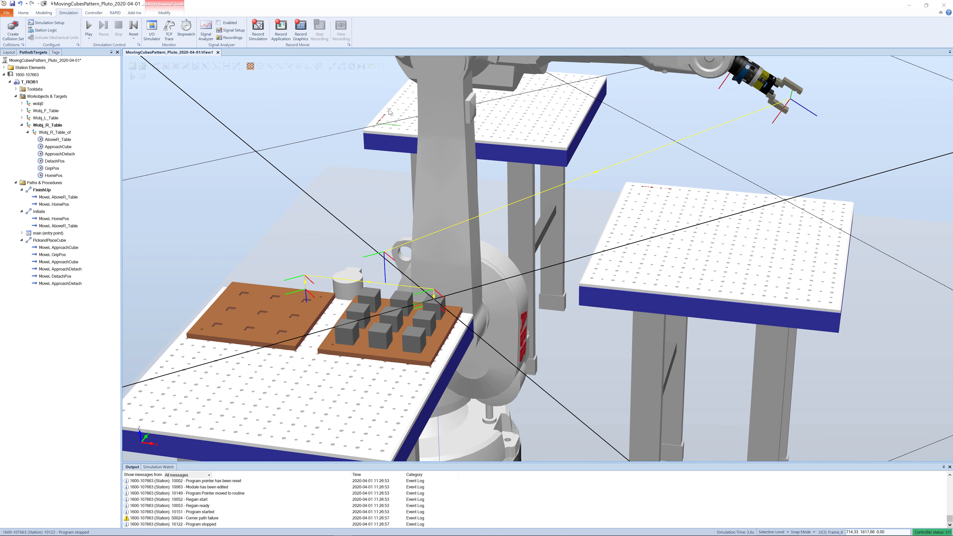